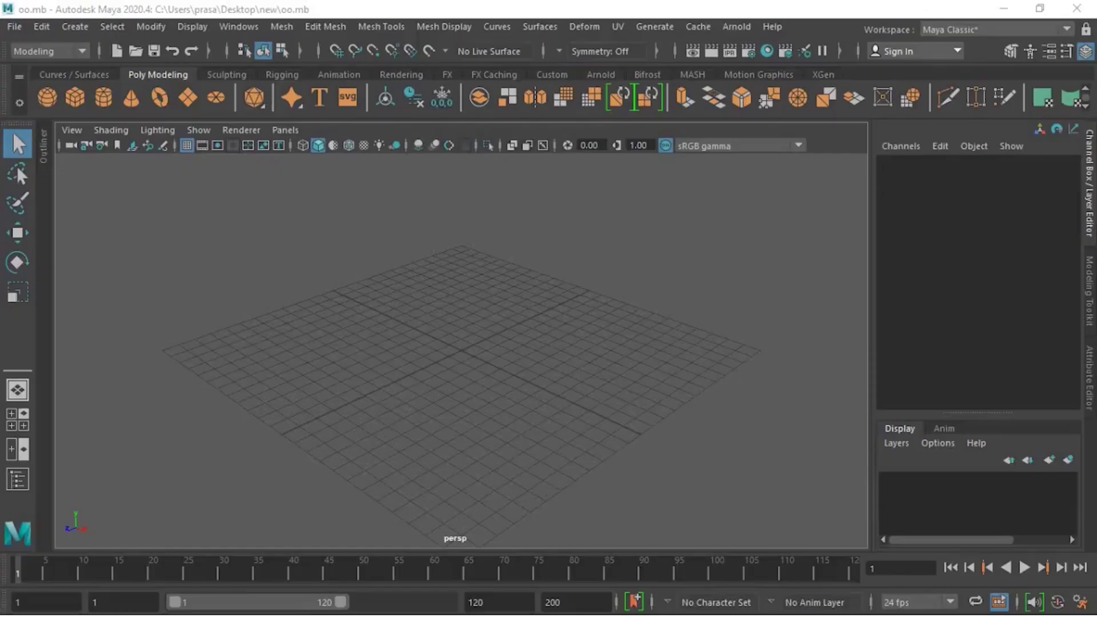
Import Little_Bree.fbx from the Little Bree folder into the scene.
left_click(14, 27)
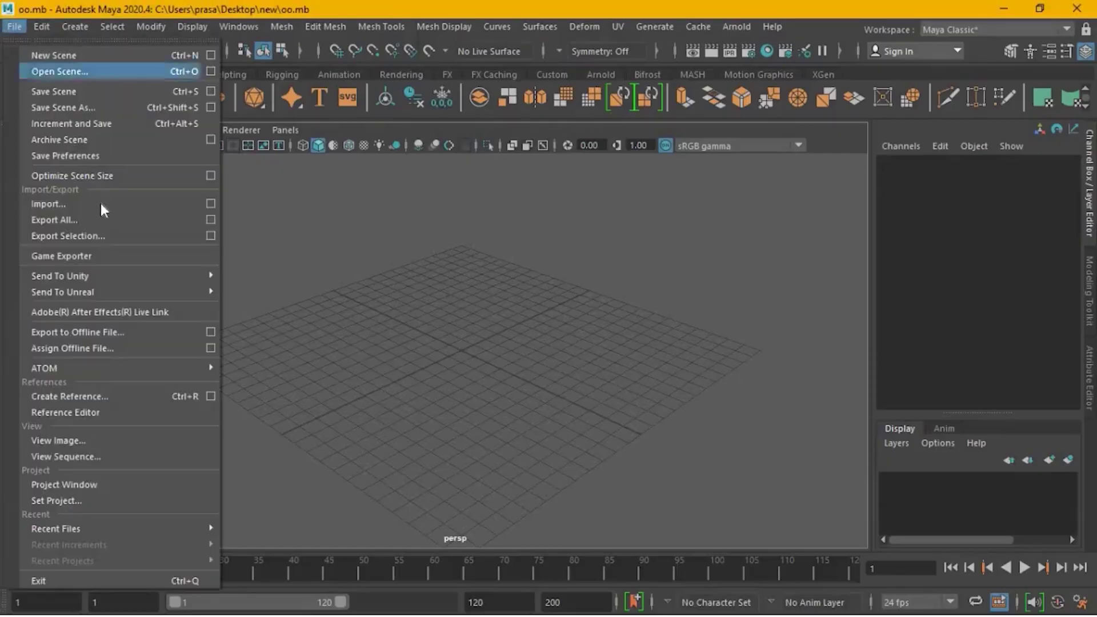
left_click(100, 203)
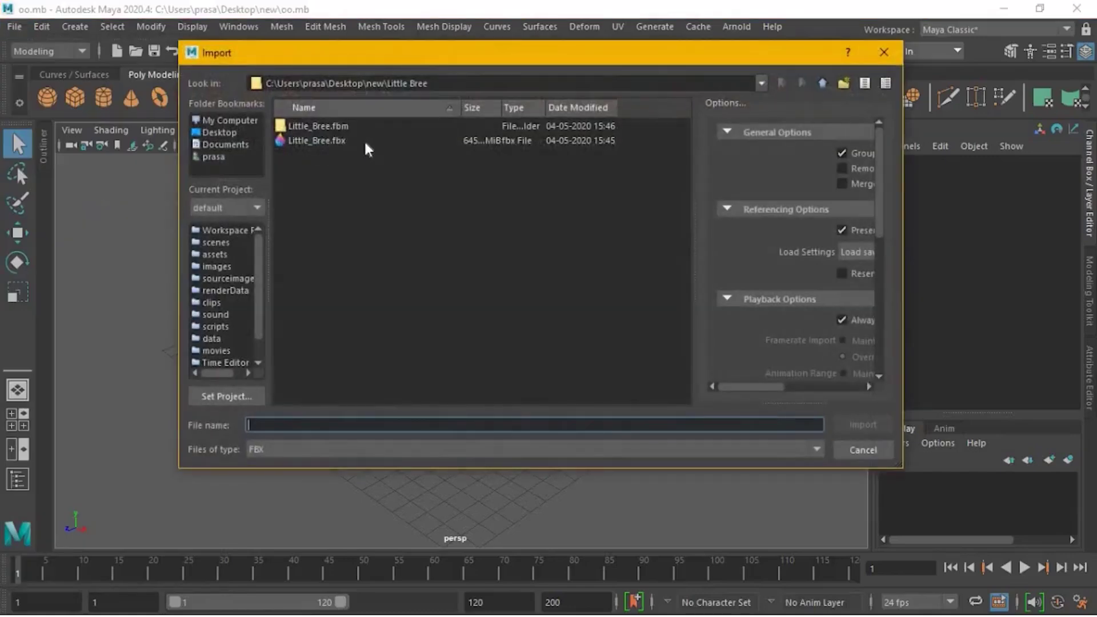
left_click(366, 142)
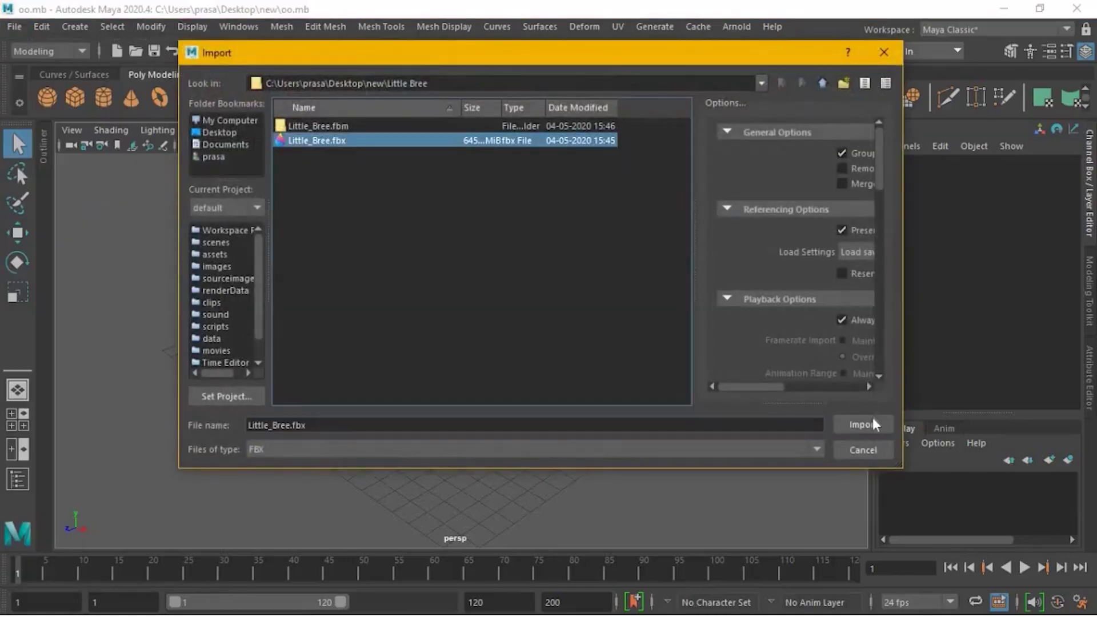
left_click(862, 425)
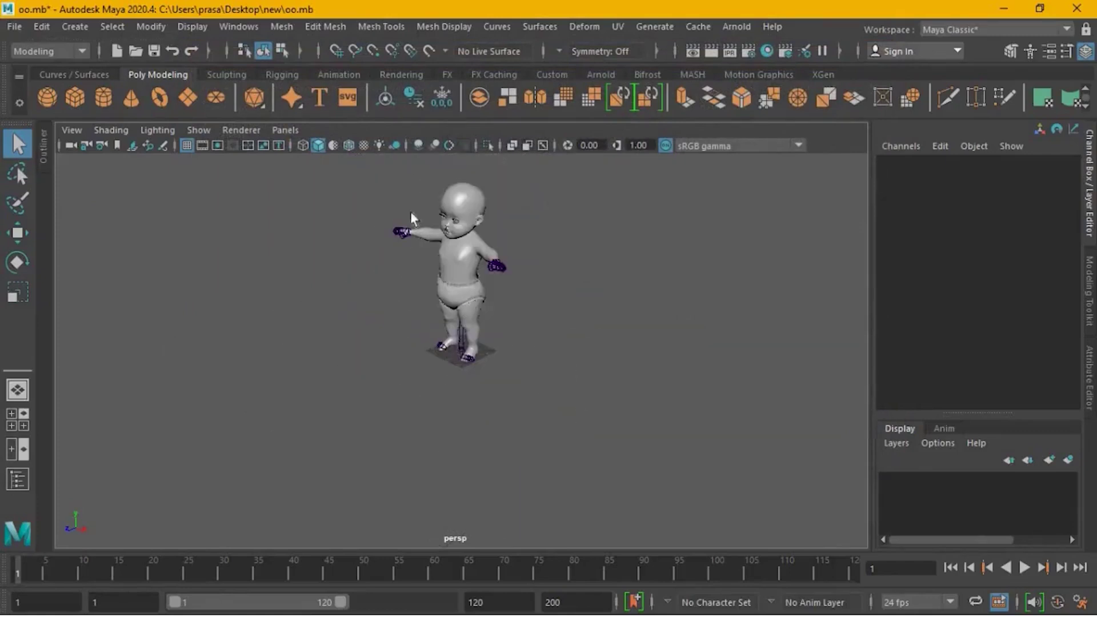
Marquee-select the whole character, then tumble, pan and dolly to frame it head-on.
left_click_drag(579, 409, 467, 311)
left_click_drag(579, 408, 386, 163)
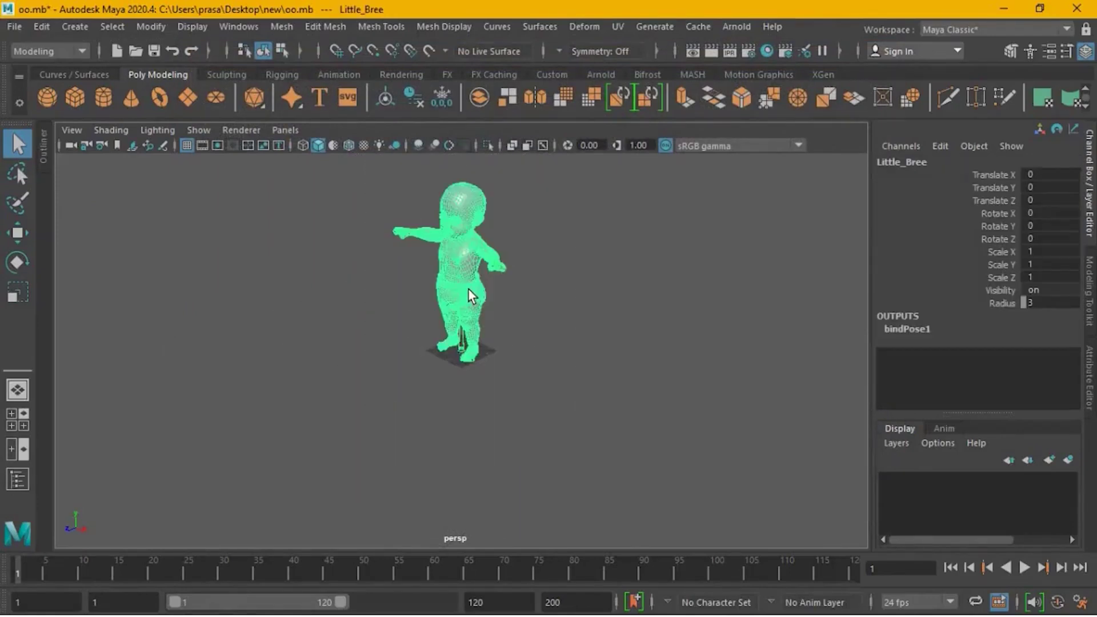
scroll(468, 289, "up", 2)
left_click_drag(521, 284, 466, 256, "alt")
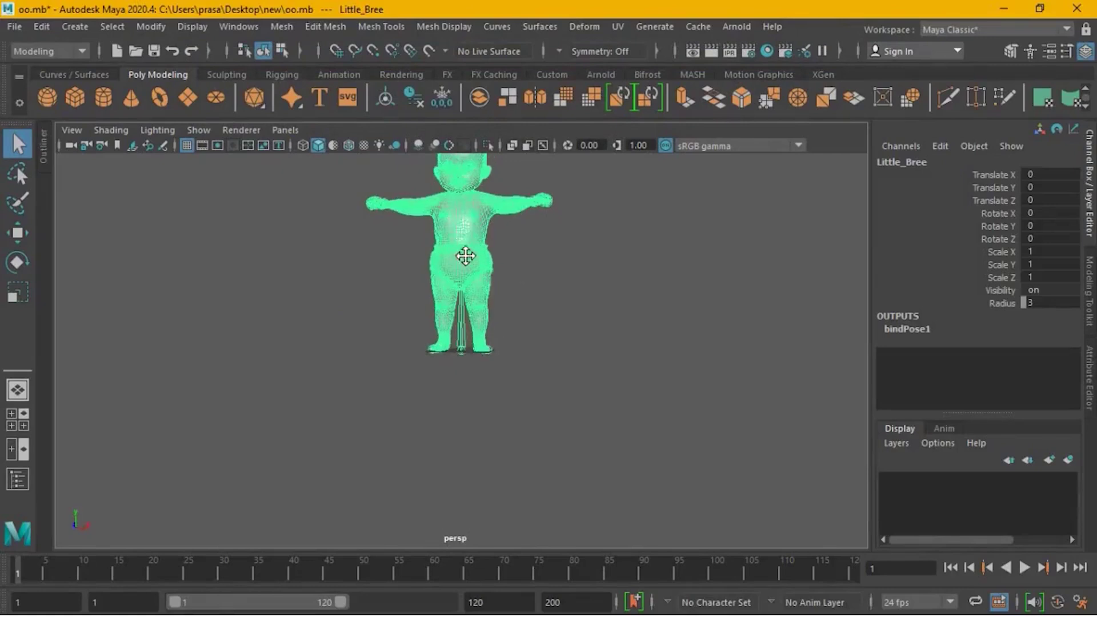
middle_click_drag(462, 226, 444, 328, "alt")
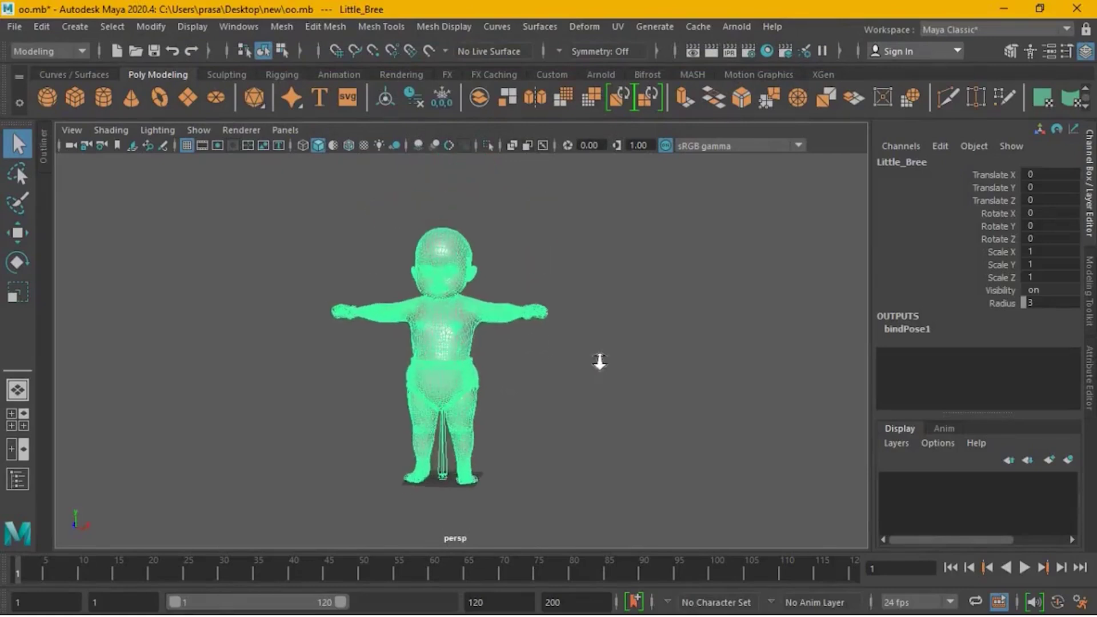
right_click_drag(573, 355, 618, 365, "alt")
left_click(407, 375)
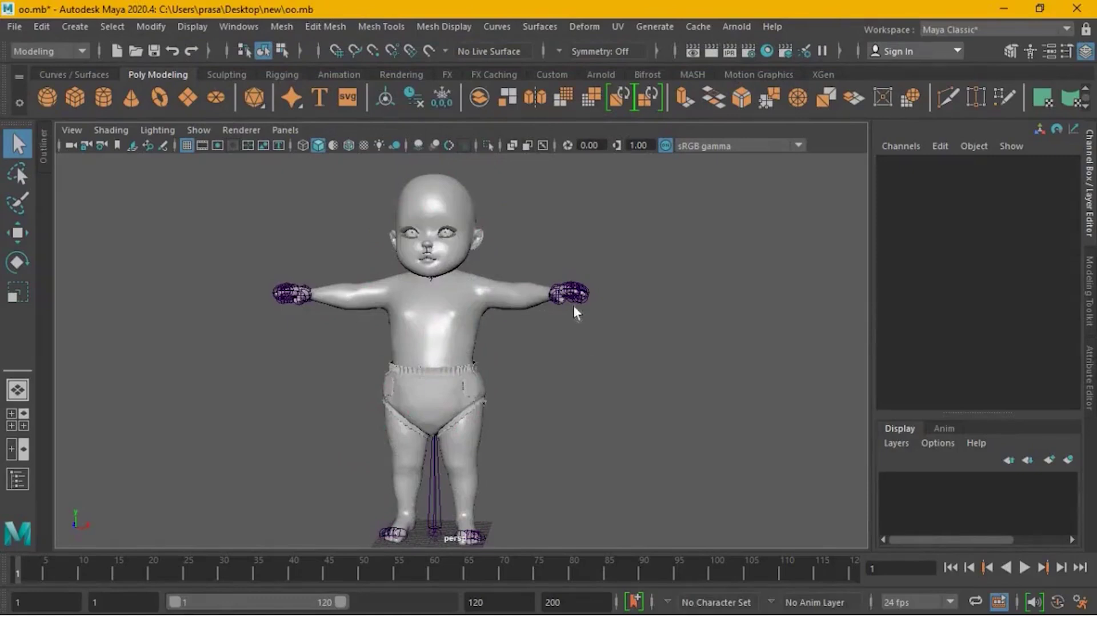
left_click_drag(594, 529, 239, 176)
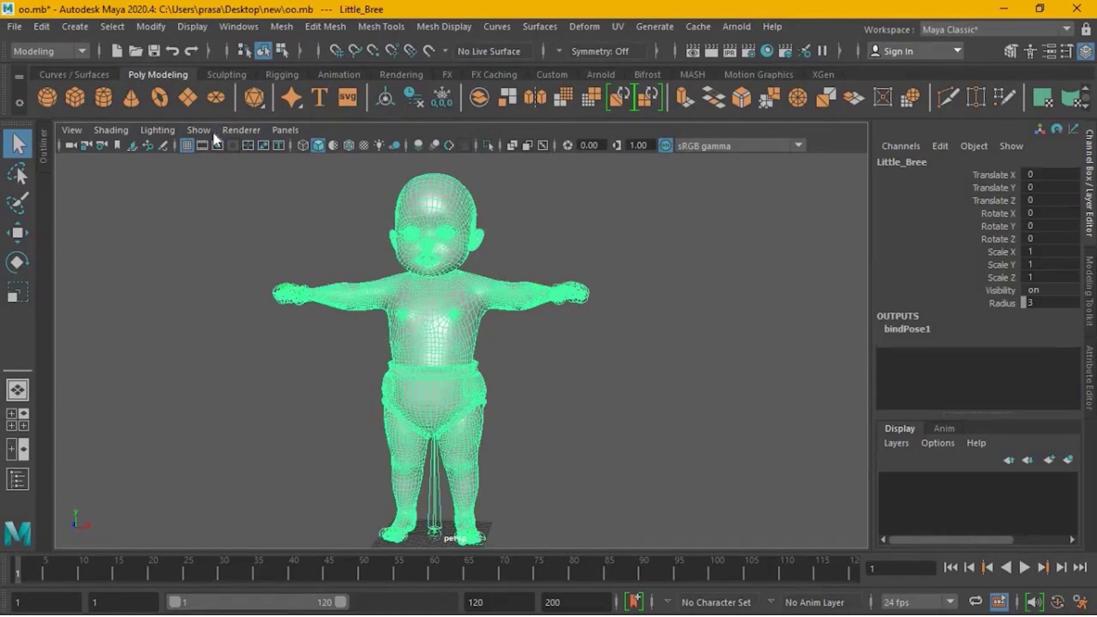
Hide Joints in the viewport Show menu and switch the view to Textured display.
left_click(199, 129)
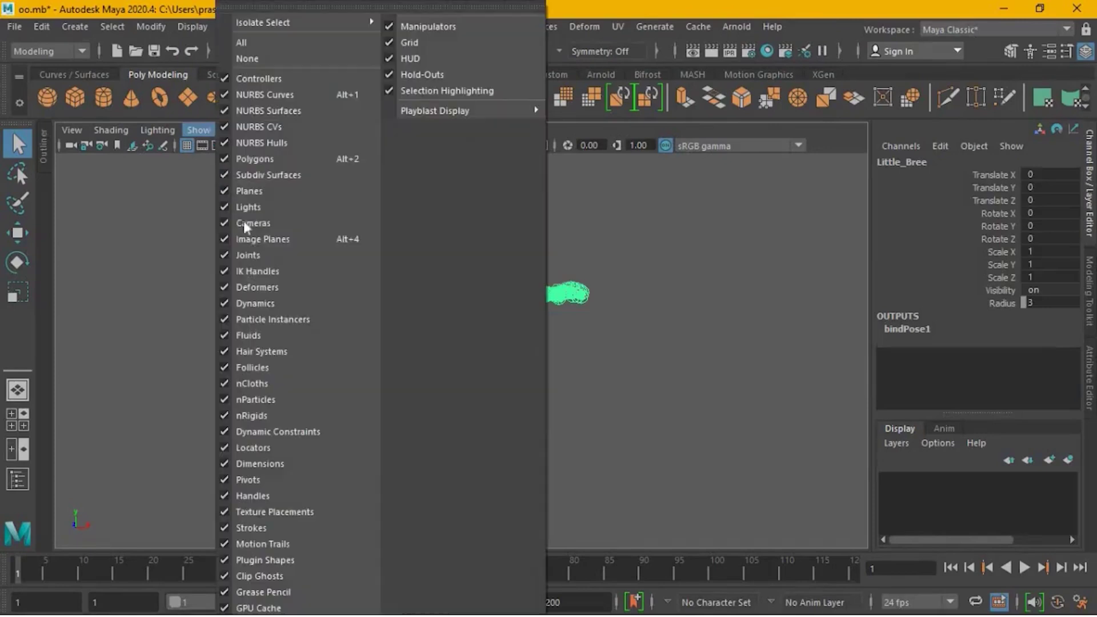
left_click(249, 257)
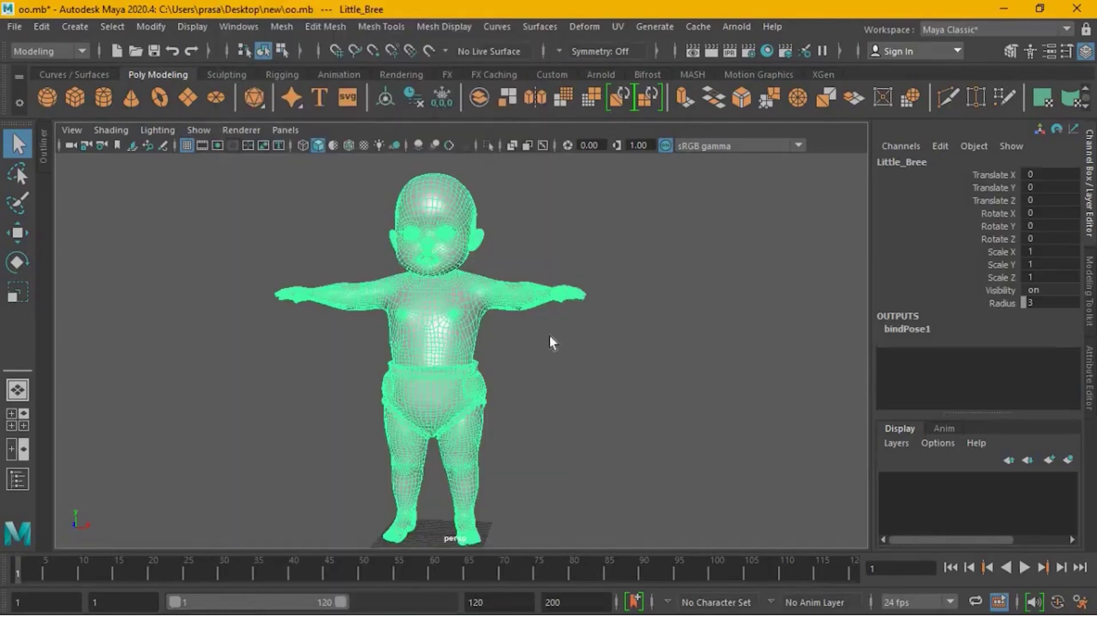
left_click(457, 347)
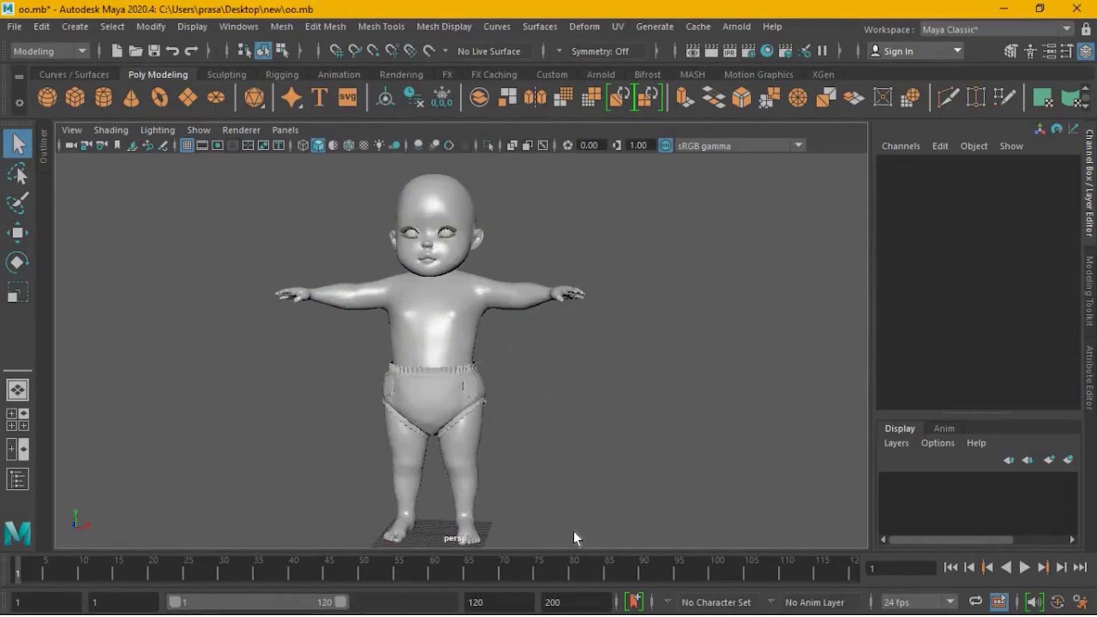
left_click(366, 144)
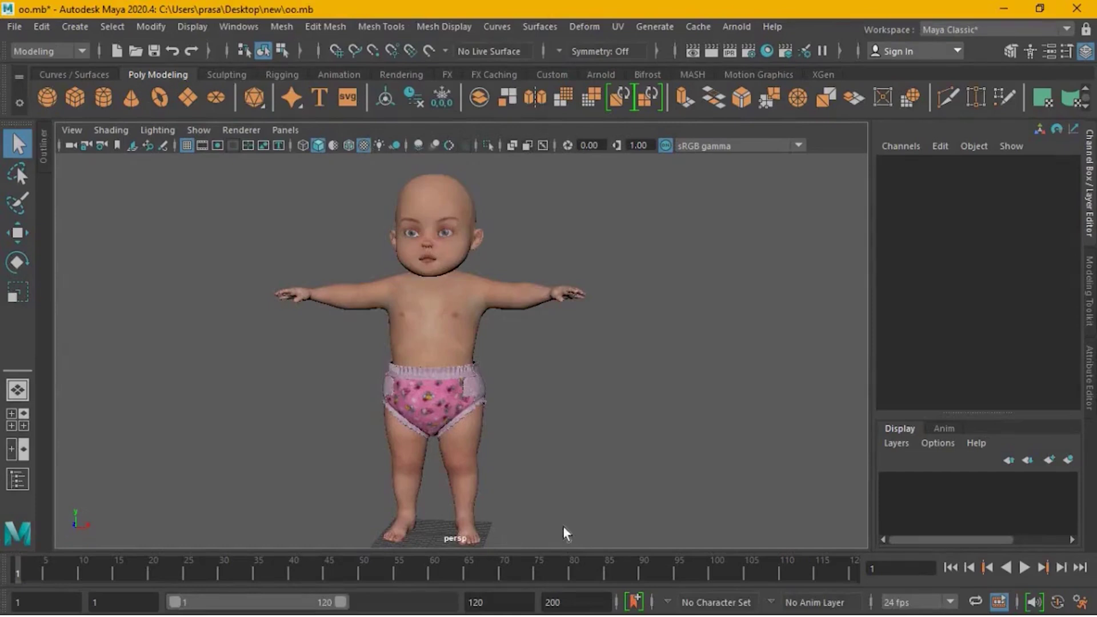
Select all the baby's meshes and combine them into a single mesh.
left_click_drag(566, 528, 248, 162)
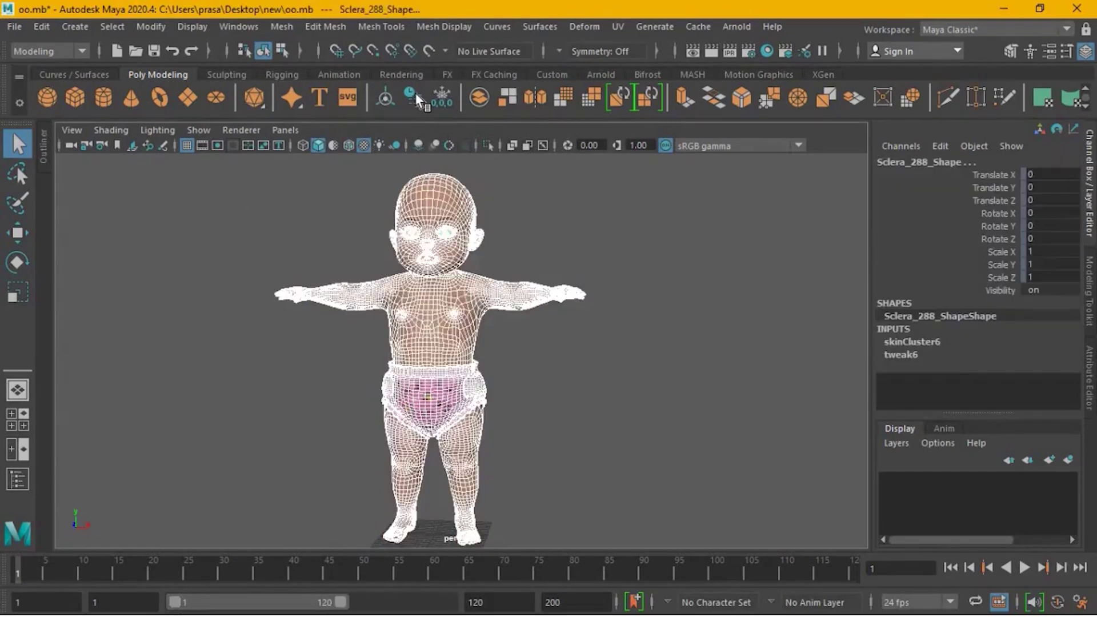
left_click(282, 27)
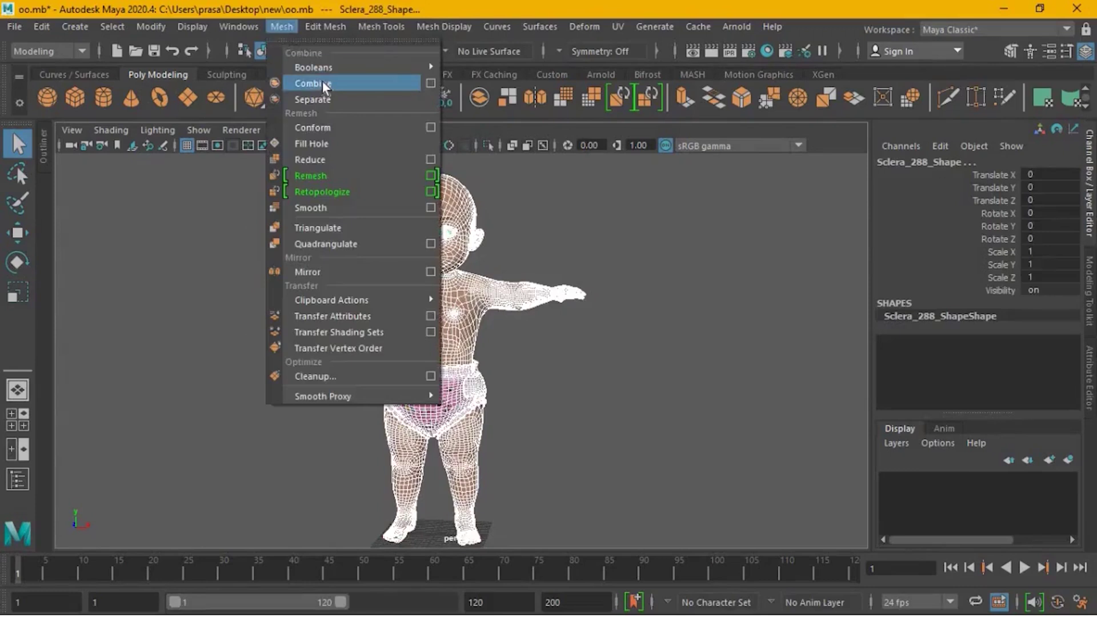
left_click(323, 82)
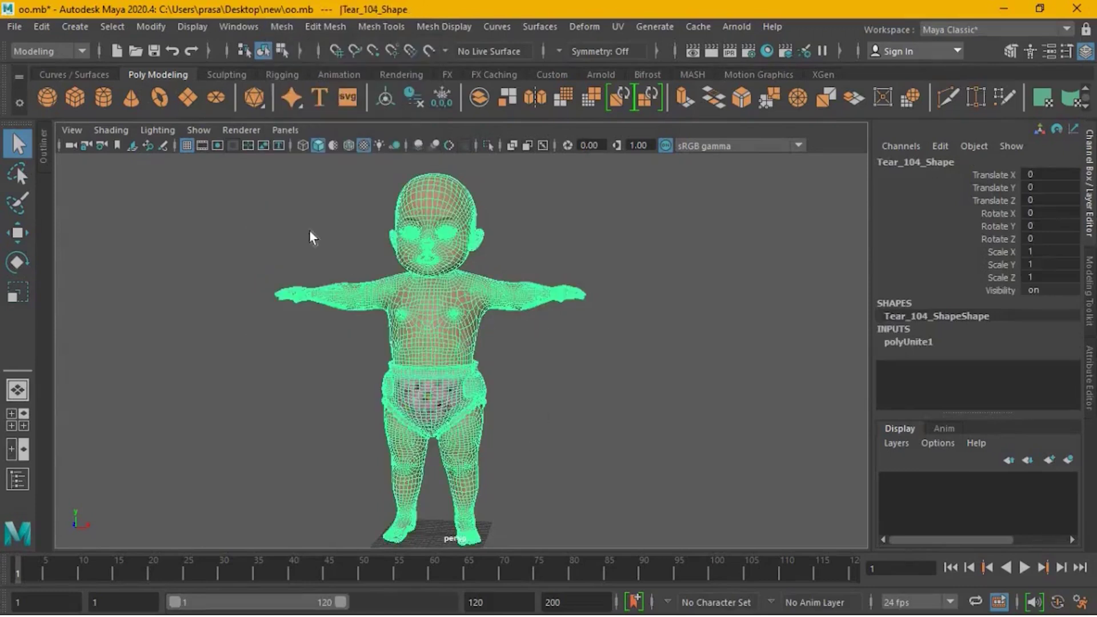
Export the combined mesh as an OBJ file named baby2.
left_click(19, 27)
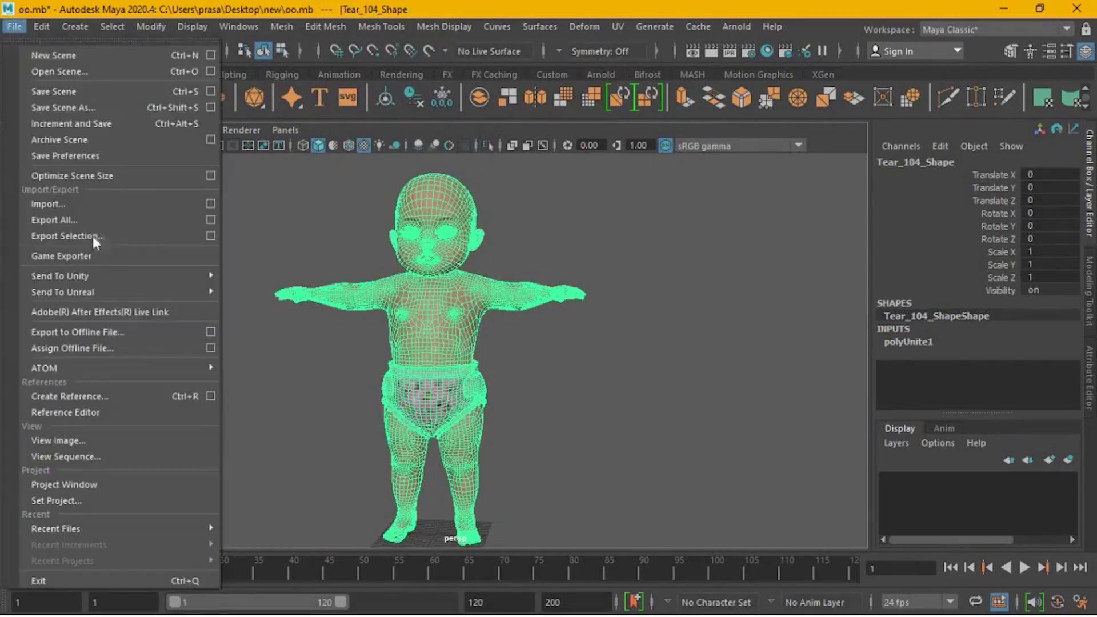
left_click(209, 236)
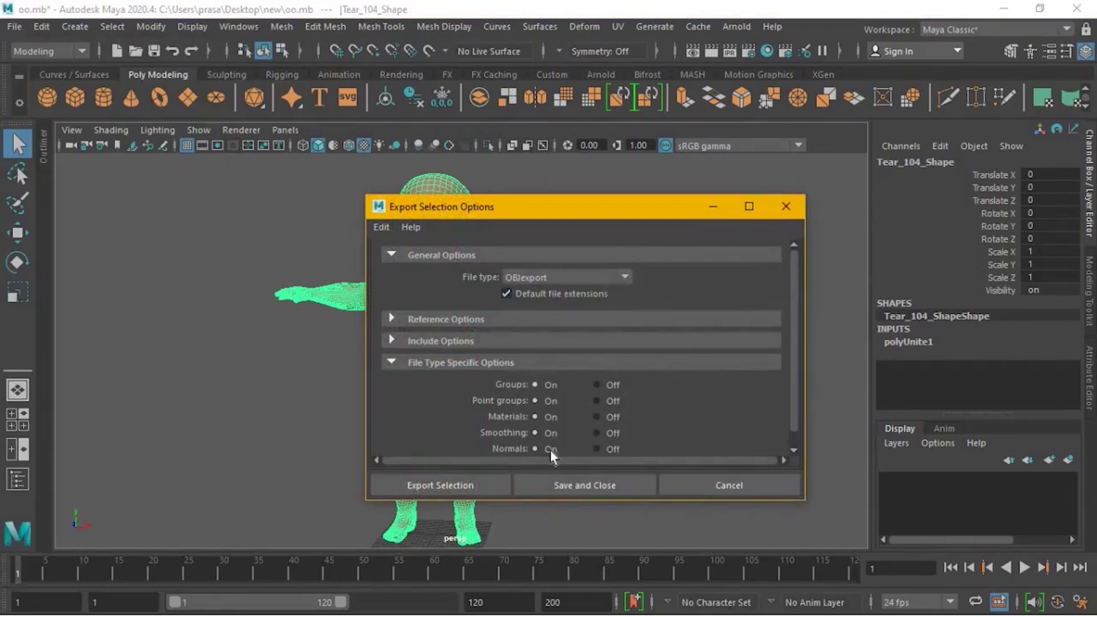
left_click(489, 487)
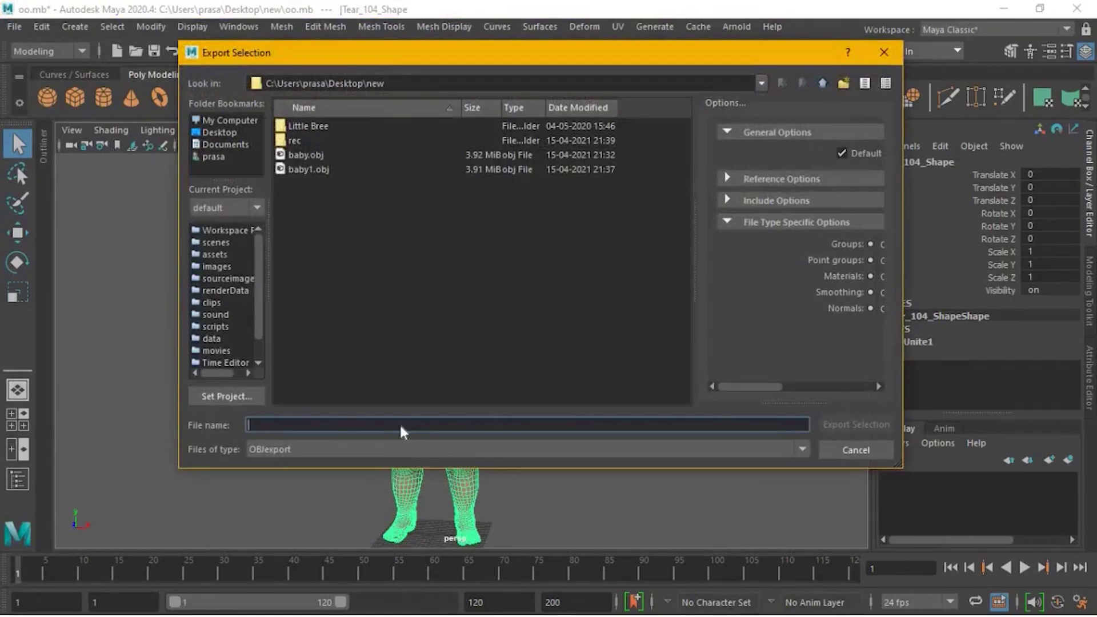
type("baby2")
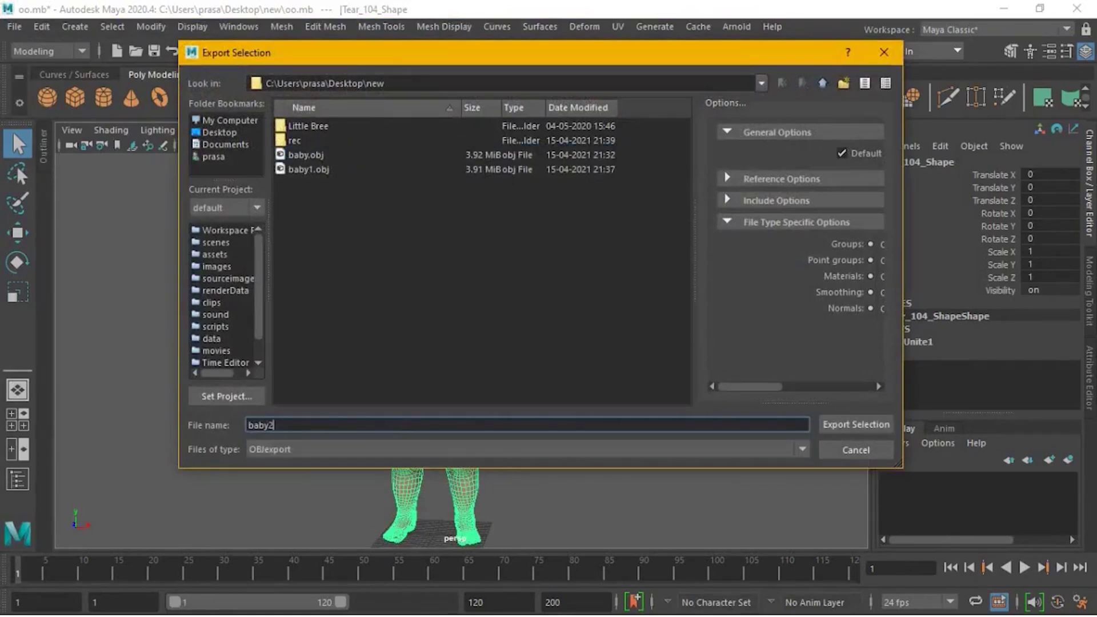
left_click(856, 425)
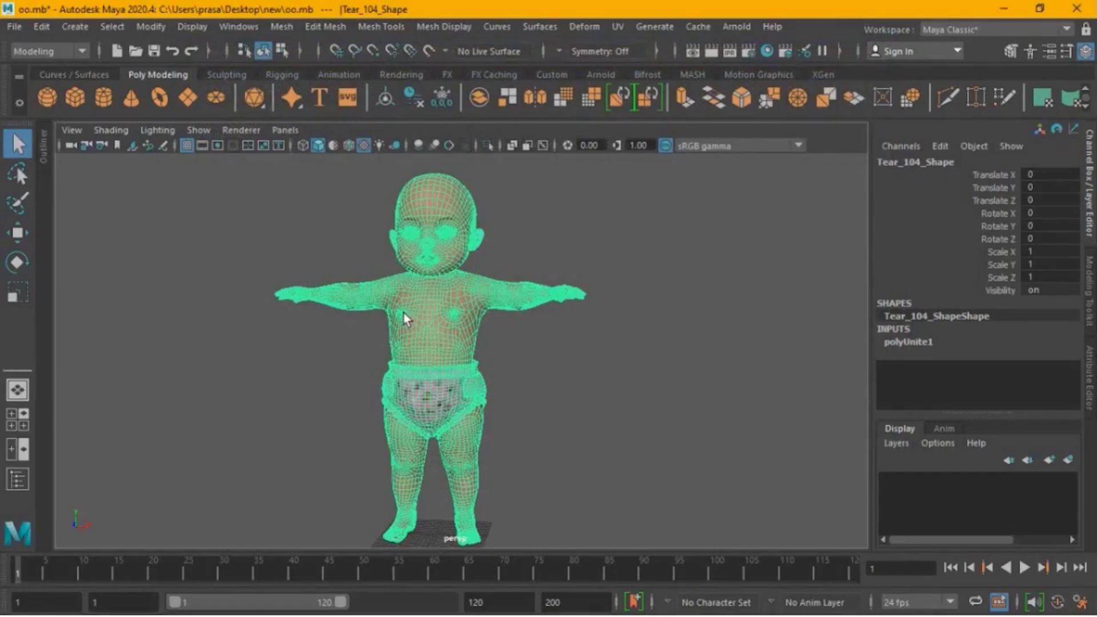
Switch to Firefox and open the Mixamo result from the Google search.
key("alt+Tab")
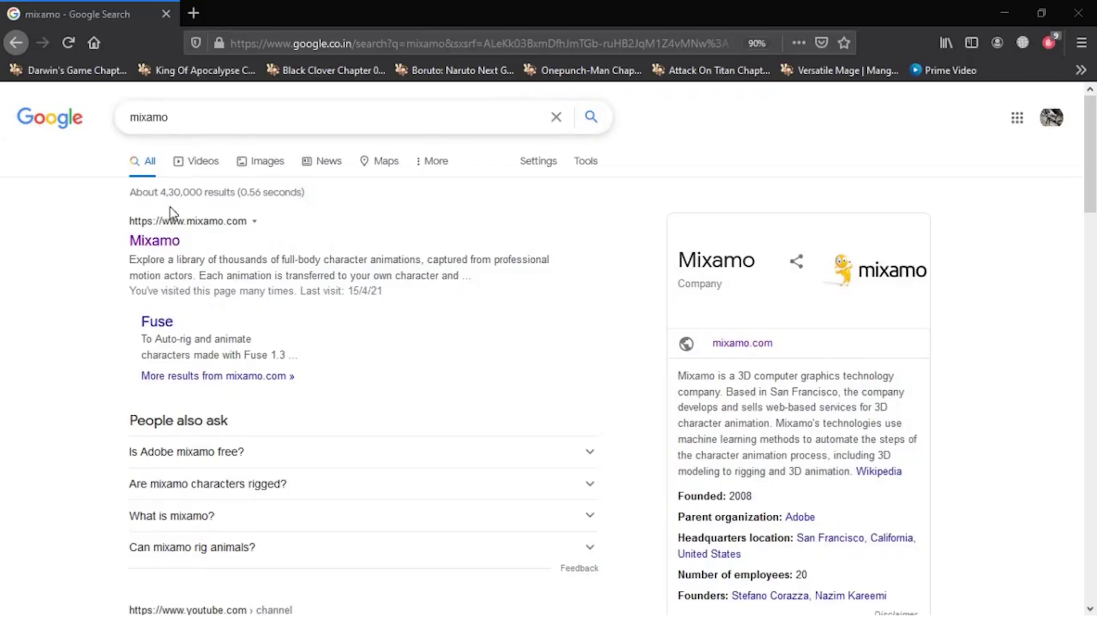
left_click(157, 243)
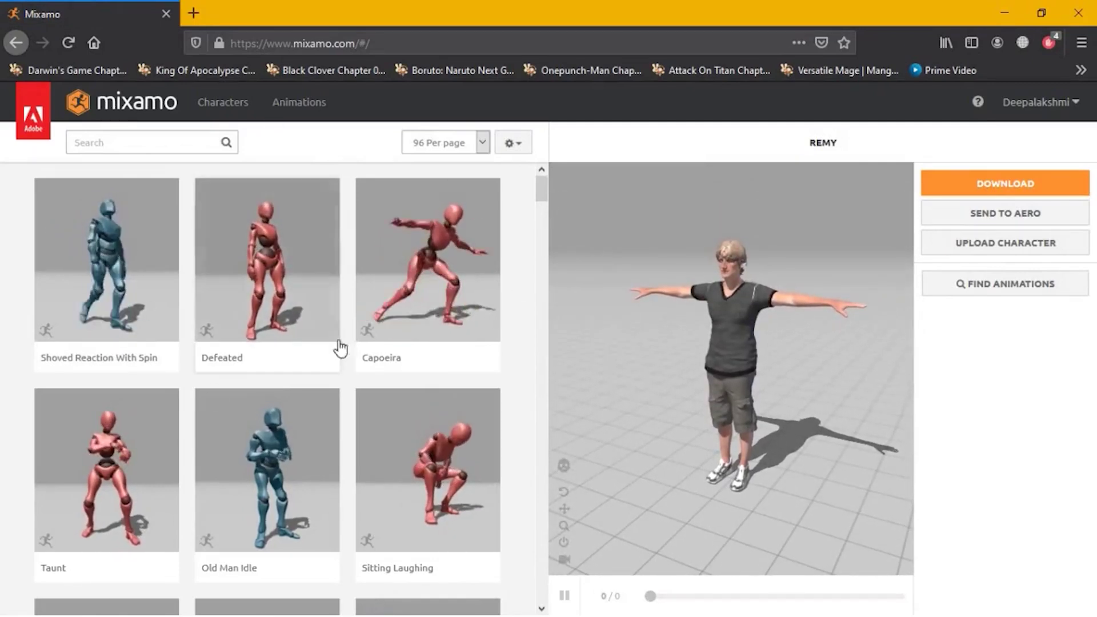
Upload baby2.obj from Desktop\new as a new Mixamo character.
left_click(1034, 246)
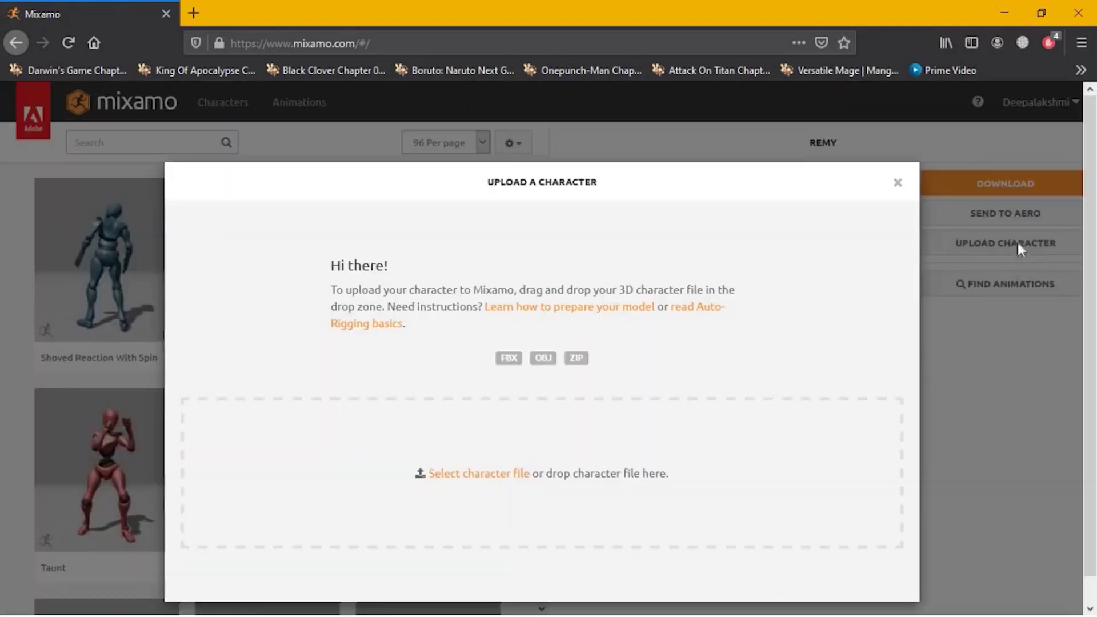
left_click(479, 478)
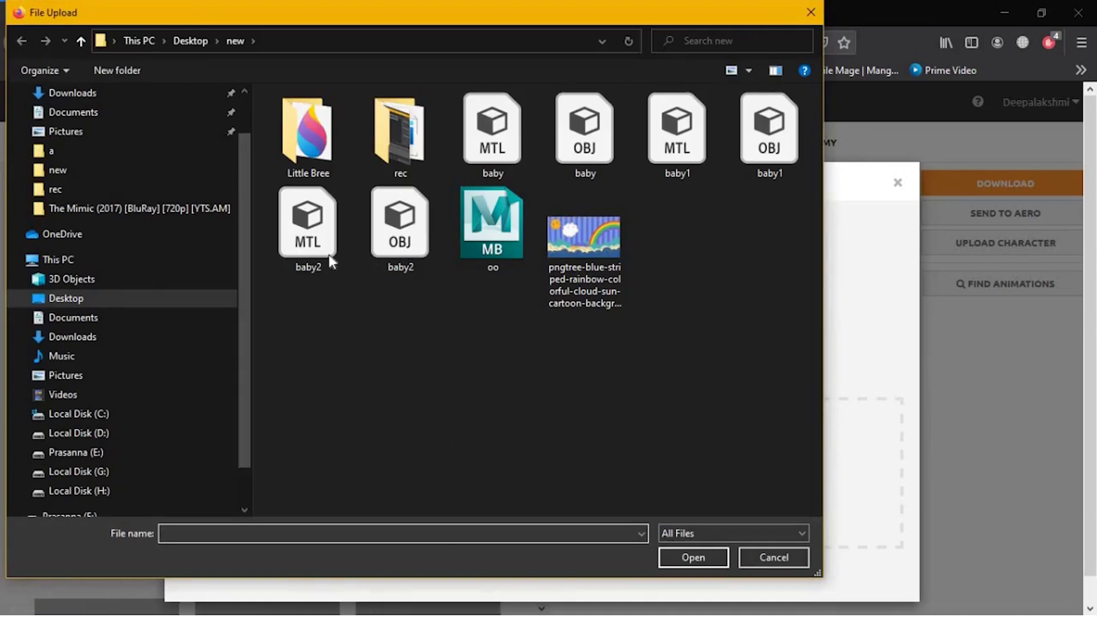
left_click(393, 266)
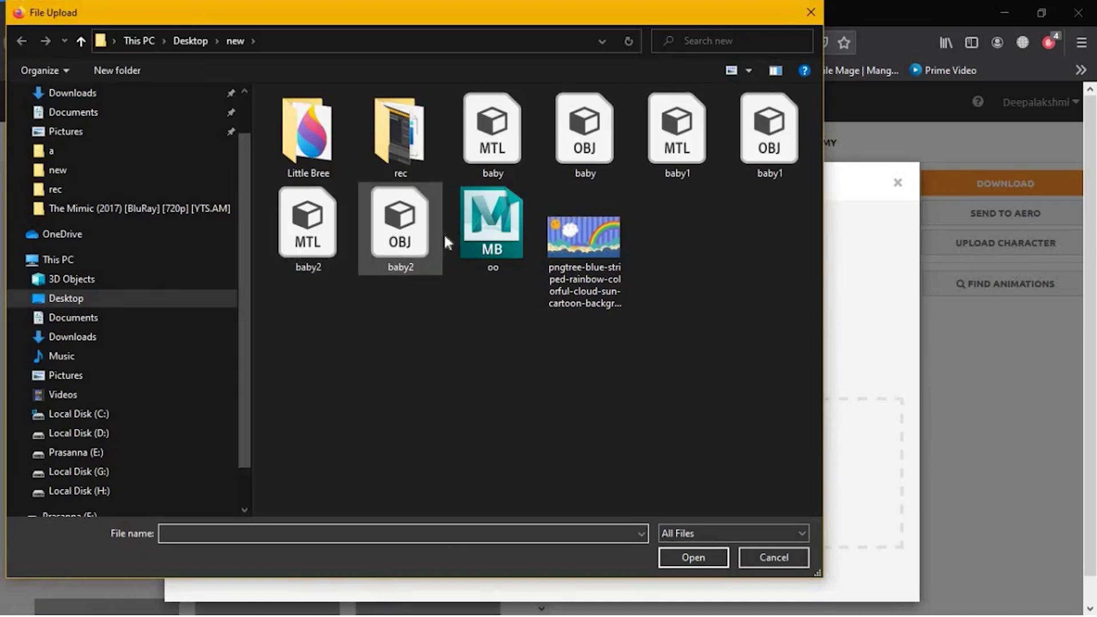
left_click(417, 245)
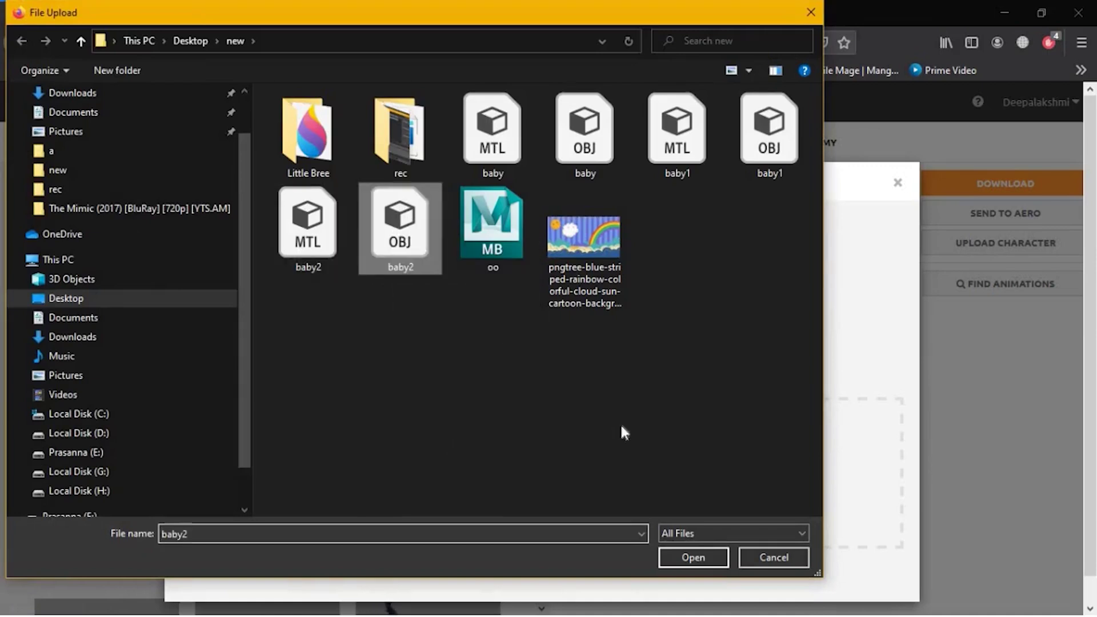
left_click(699, 555)
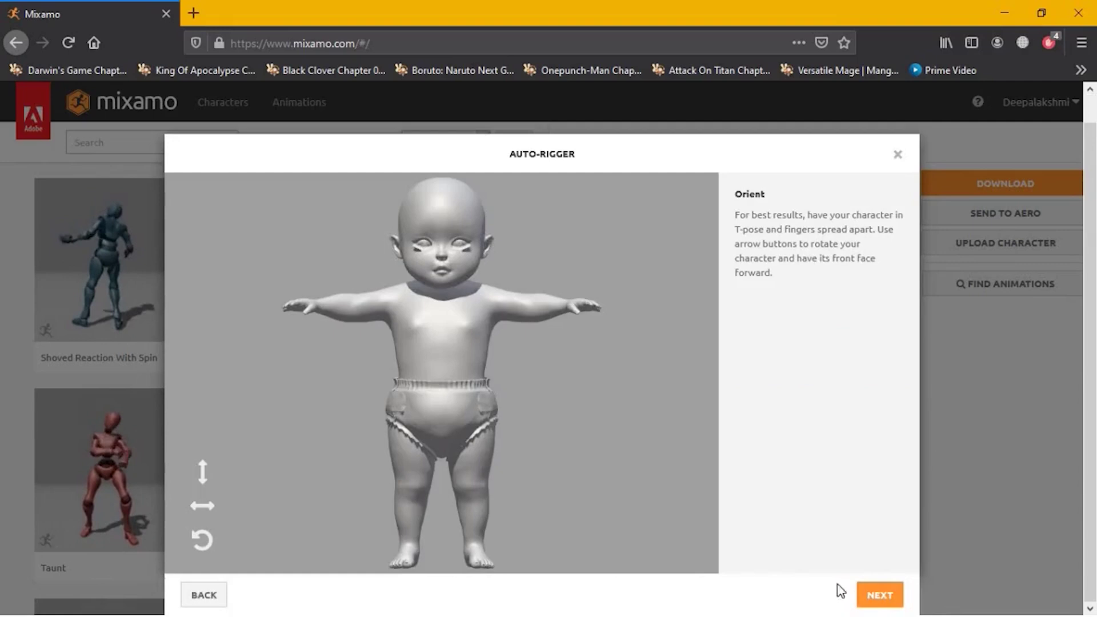
Pass the orientation step, then place the chin, wrist, elbow, knee and groin markers.
left_click(879, 595)
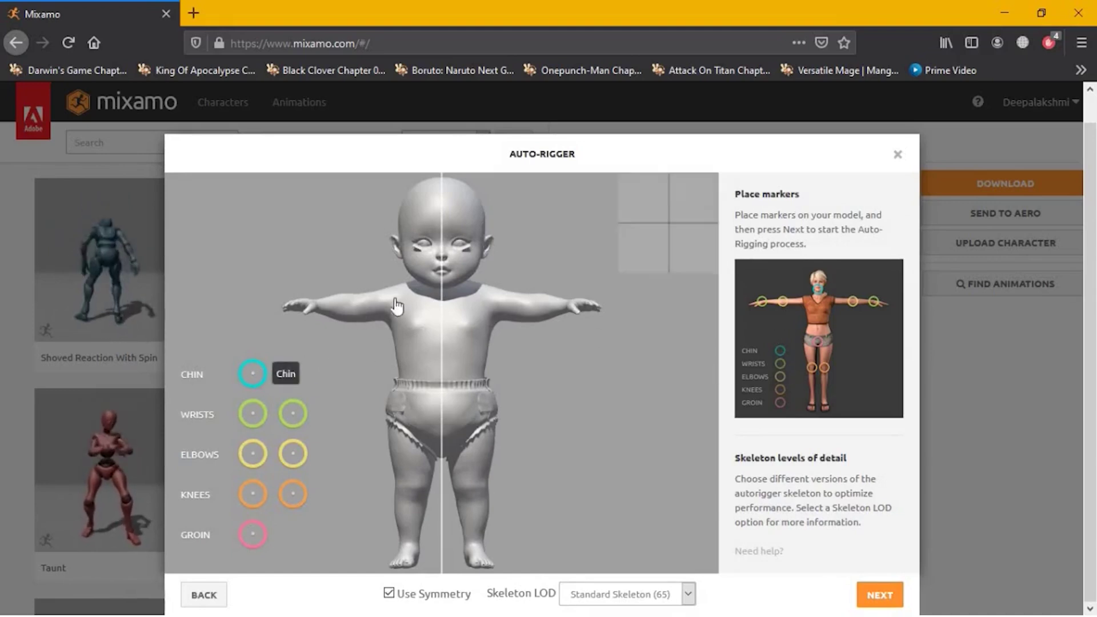
left_click_drag(252, 374, 442, 280)
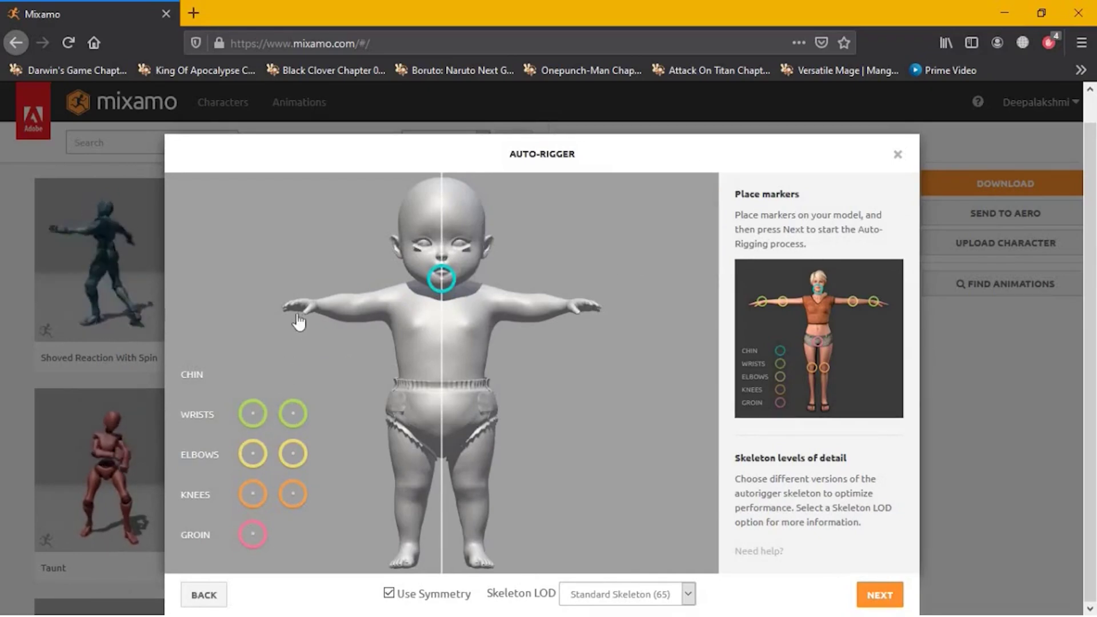
left_click_drag(265, 392, 319, 309)
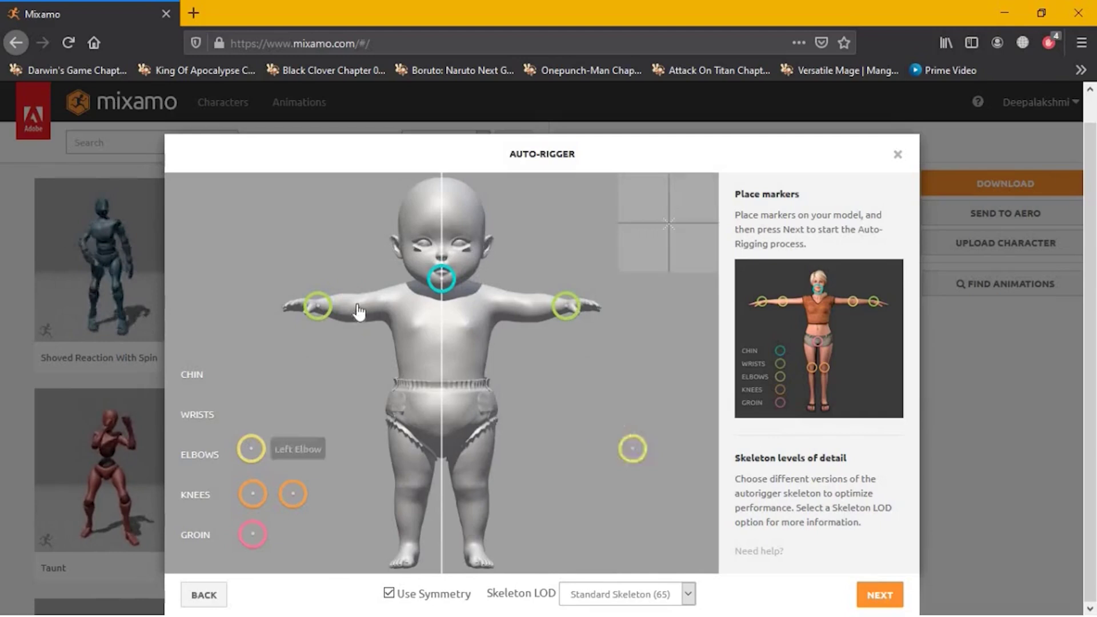
left_click_drag(252, 454, 358, 307)
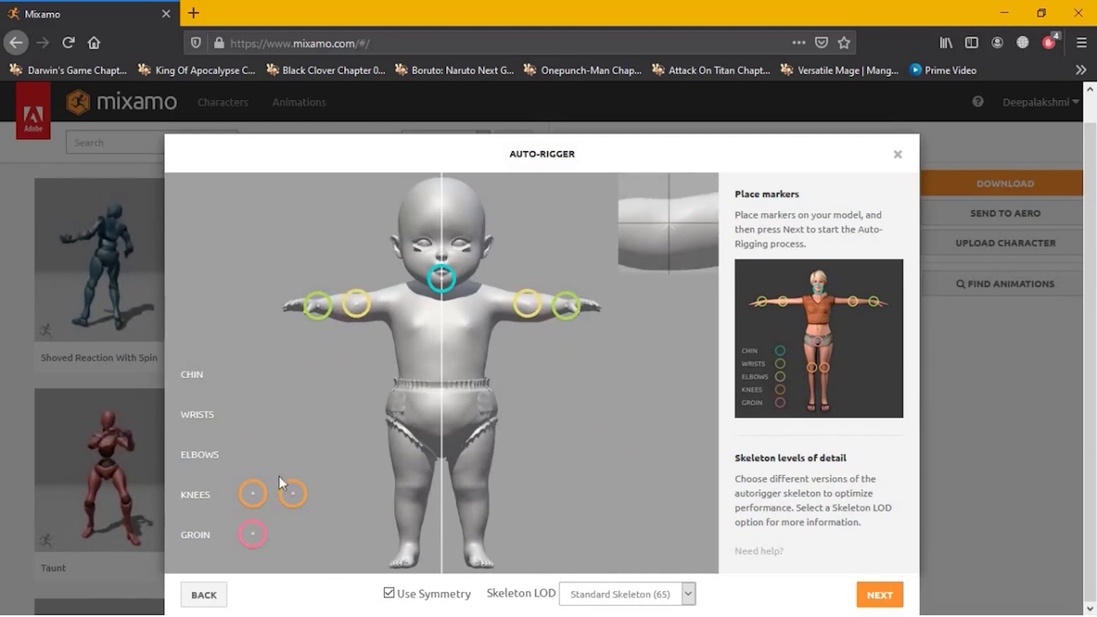
left_click_drag(252, 493, 412, 491)
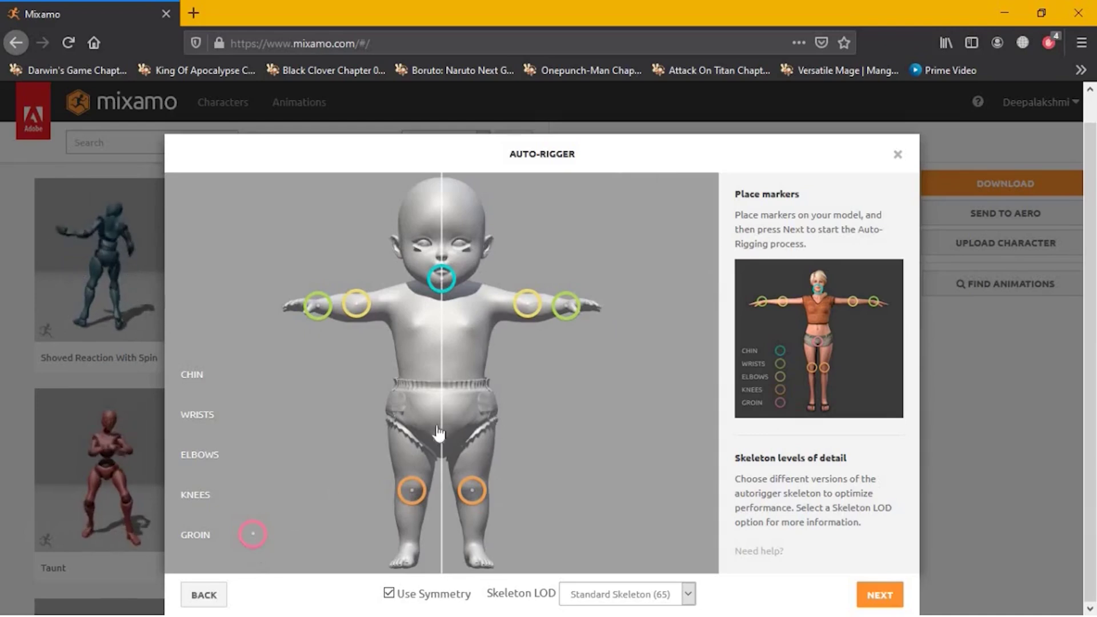
left_click_drag(252, 535, 440, 420)
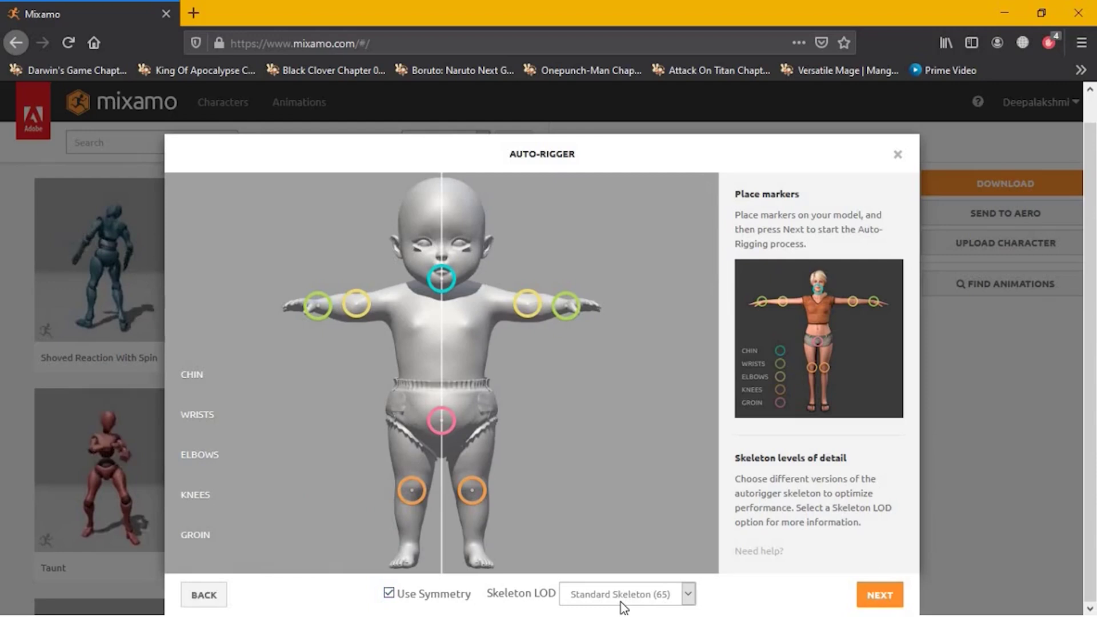
Auto-rig and accept the baby, preview Defeated, then apply Rumba Dancing.
left_click(874, 597)
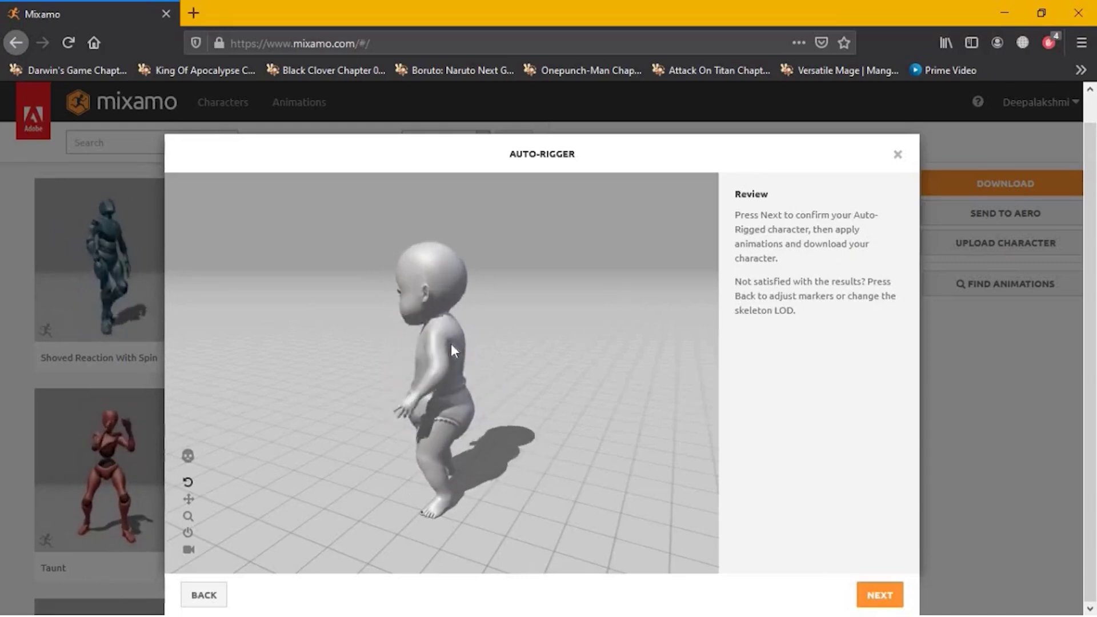
left_click(880, 595)
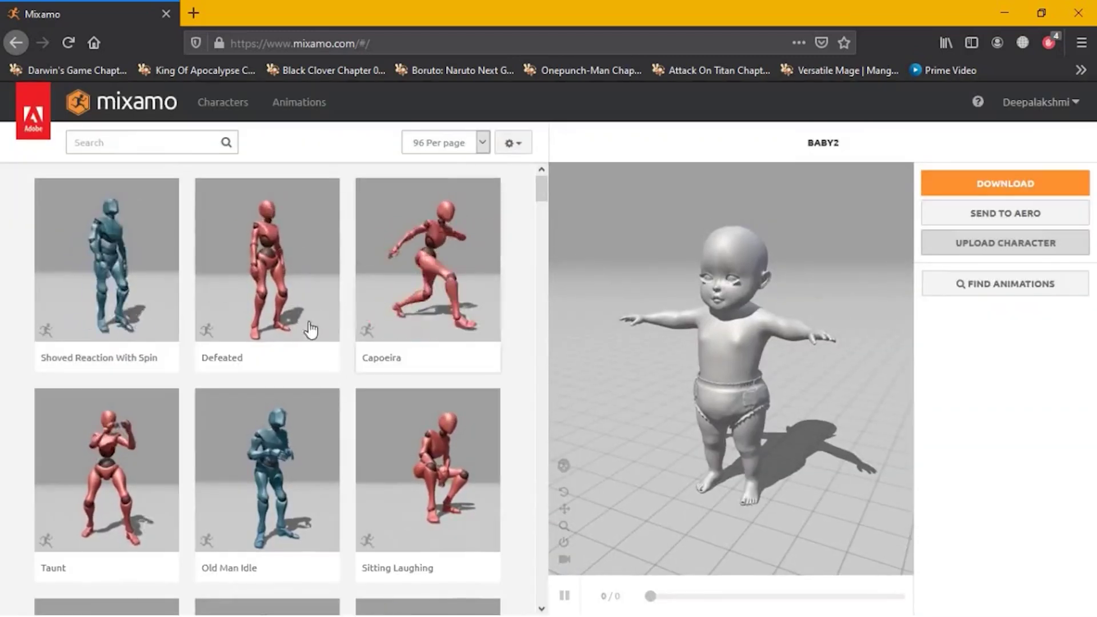
scroll(241, 433, "down", 4)
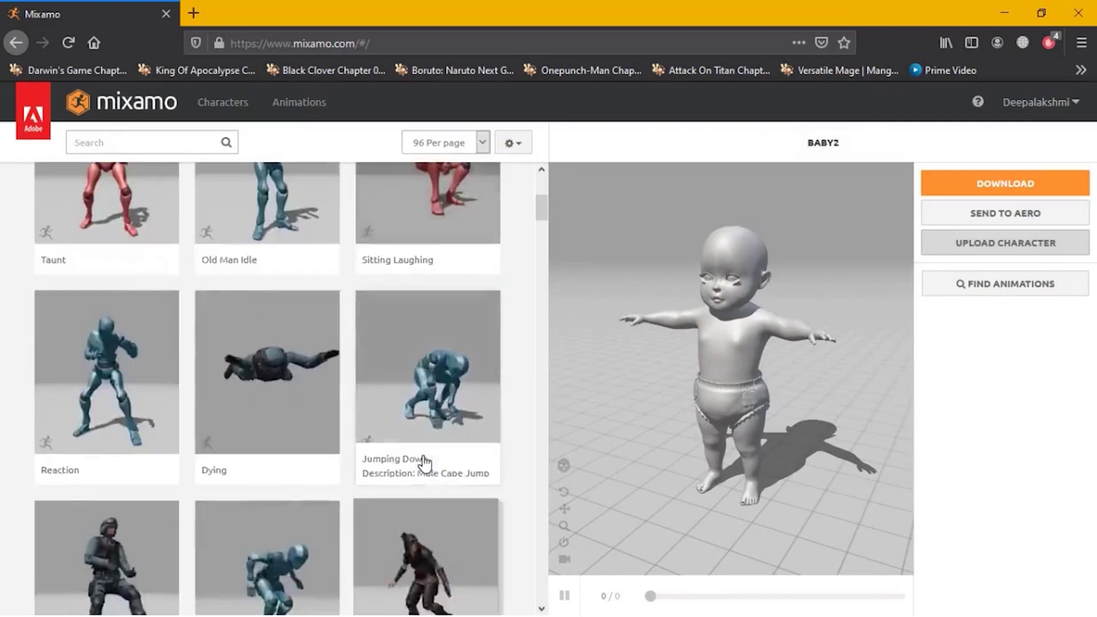
scroll(425, 463, "down", 3)
scroll(424, 464, "up", 5)
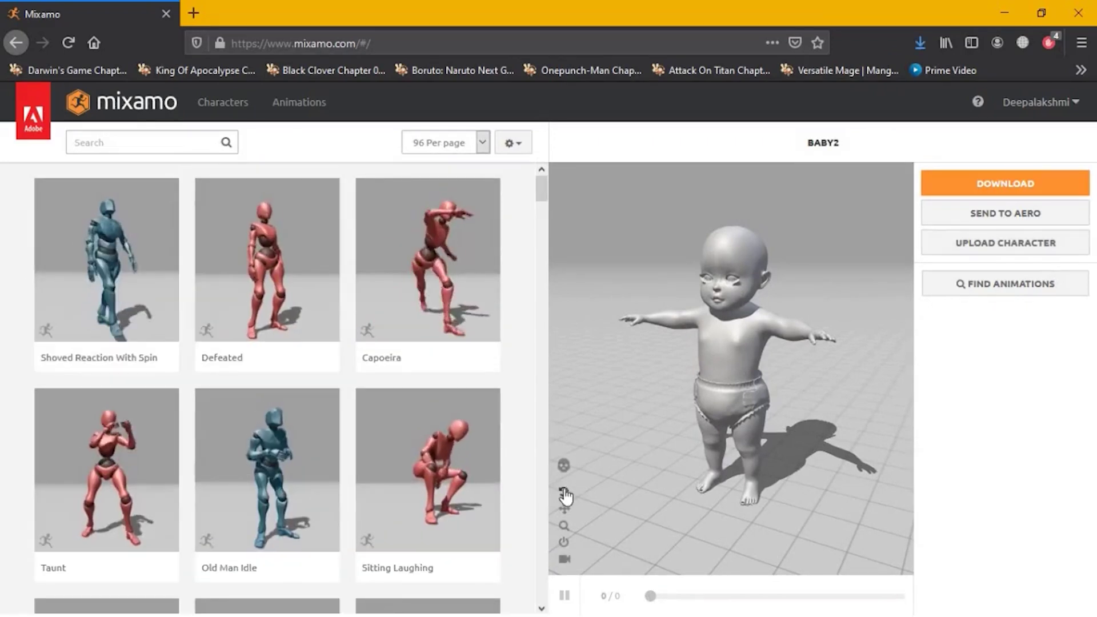
left_click_drag(745, 427, 721, 426)
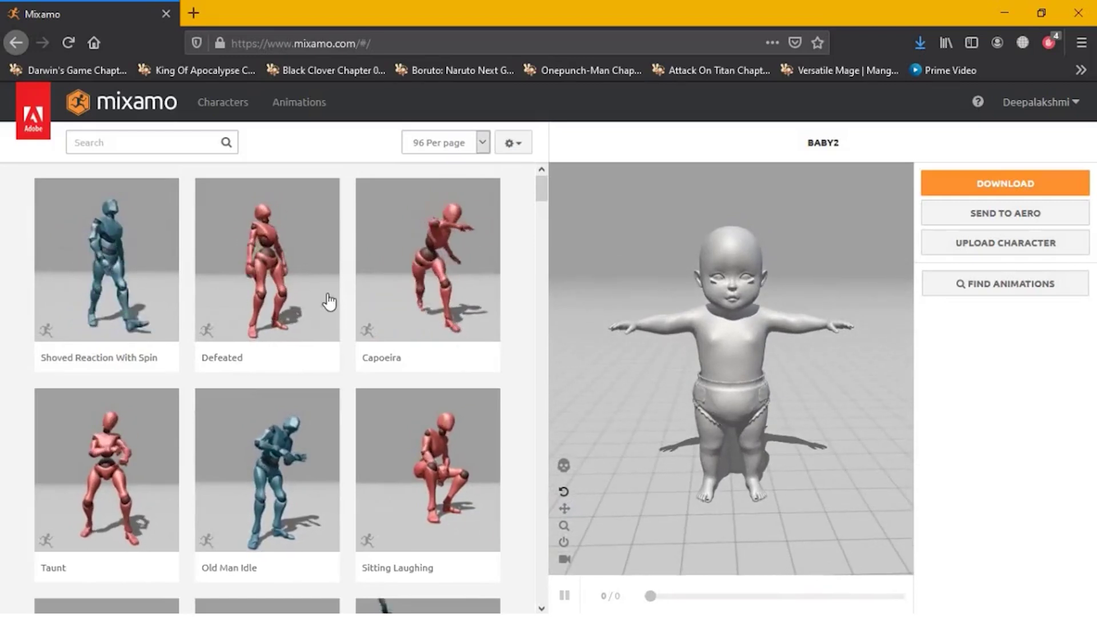
left_click(312, 300)
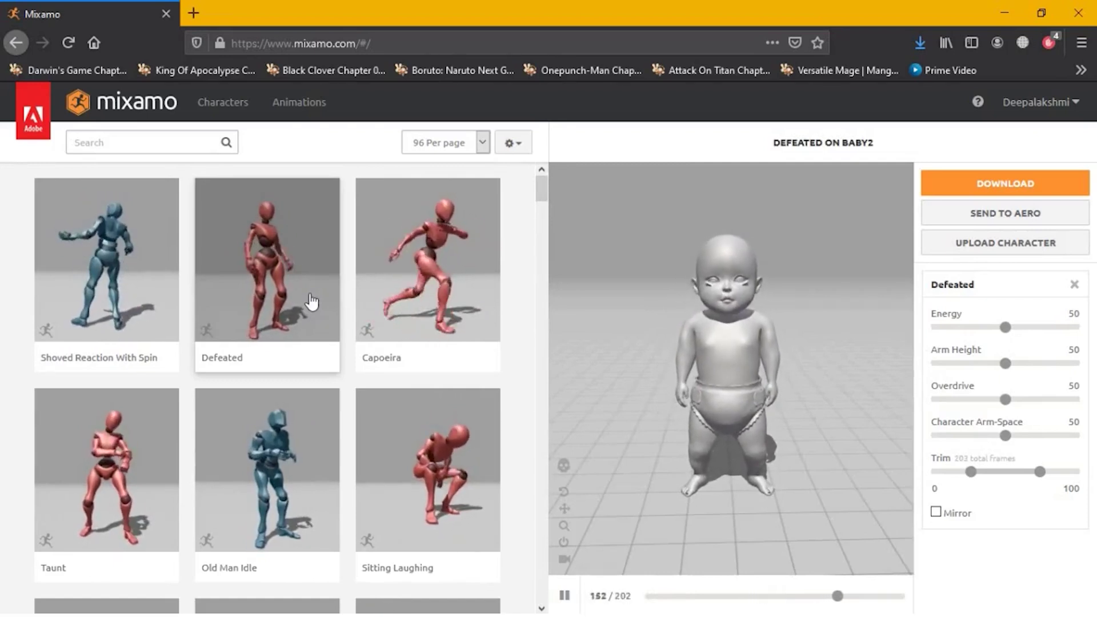
scroll(312, 300, "down", 3)
scroll(312, 300, "down", 3)
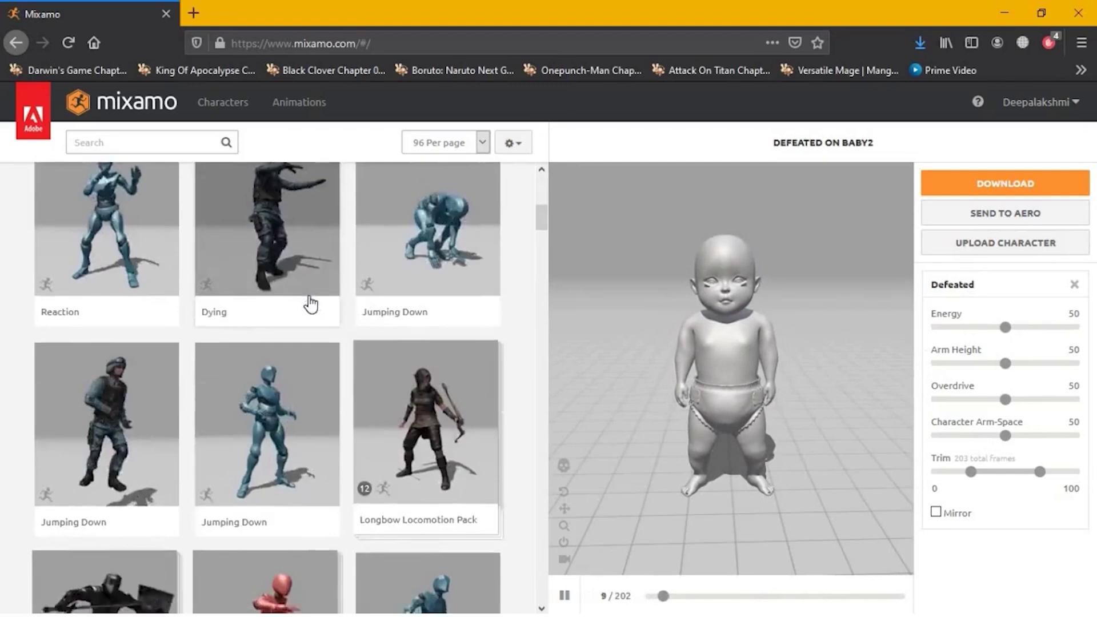
scroll(312, 302, "down", 3)
scroll(312, 303, "down", 2)
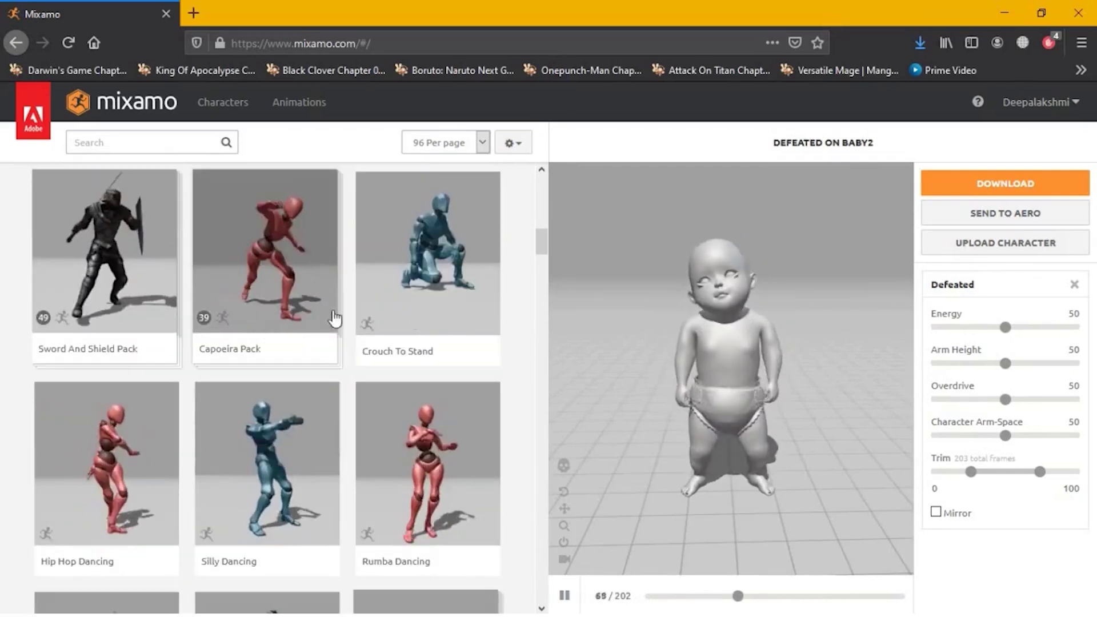
scroll(335, 318, "down", 3)
left_click(437, 304)
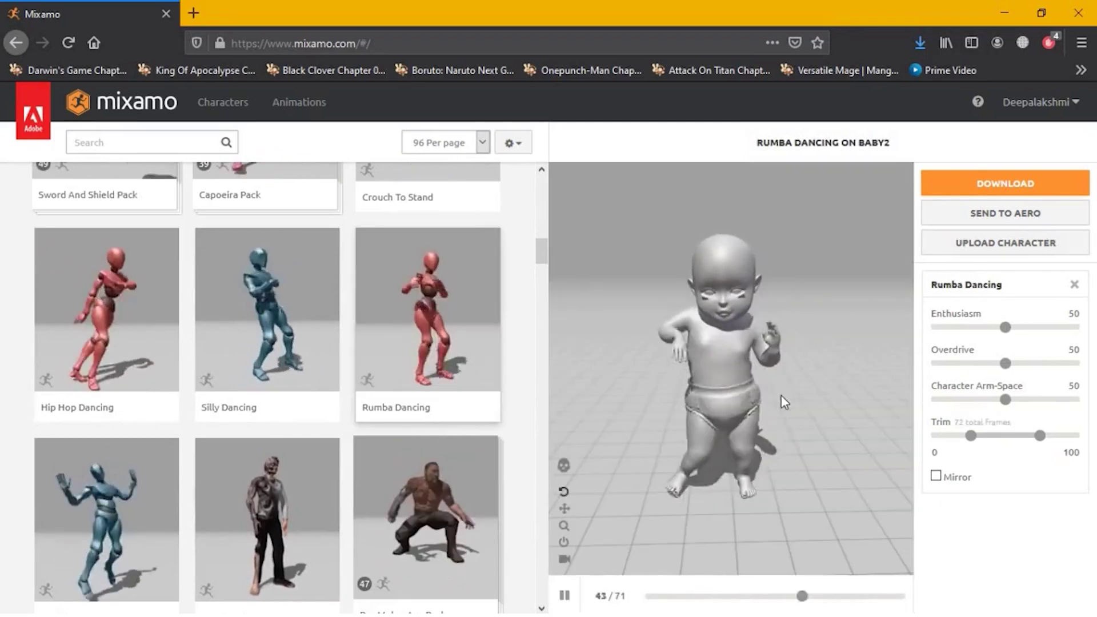
Download the Rumba Dancing baby as FBX Binary, with skin, 30 fps, and save it.
left_click(1025, 196)
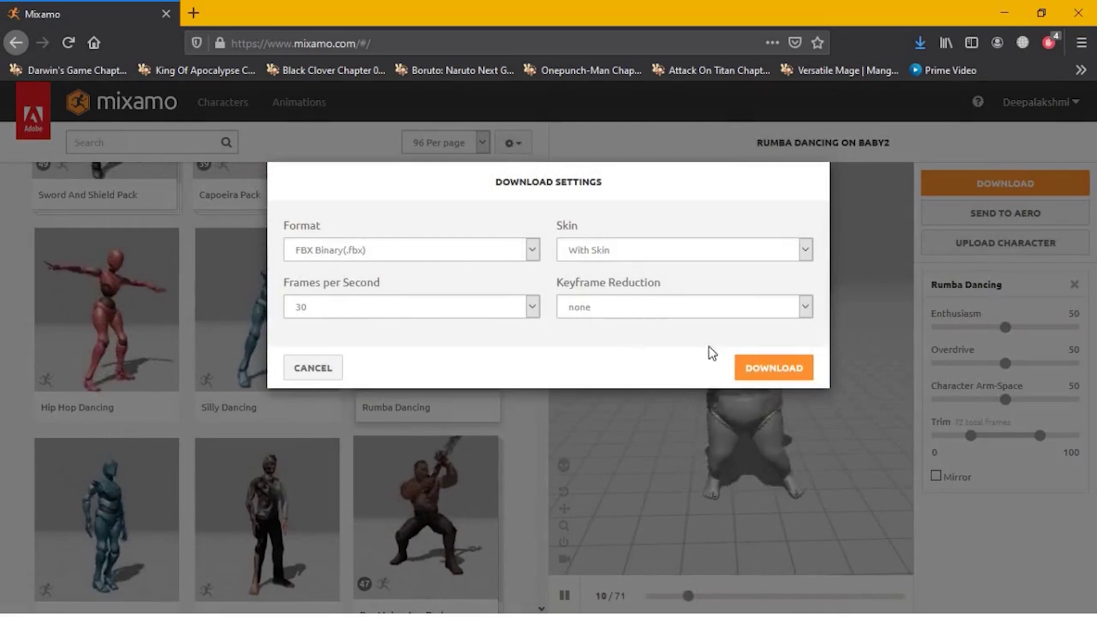
left_click(763, 367)
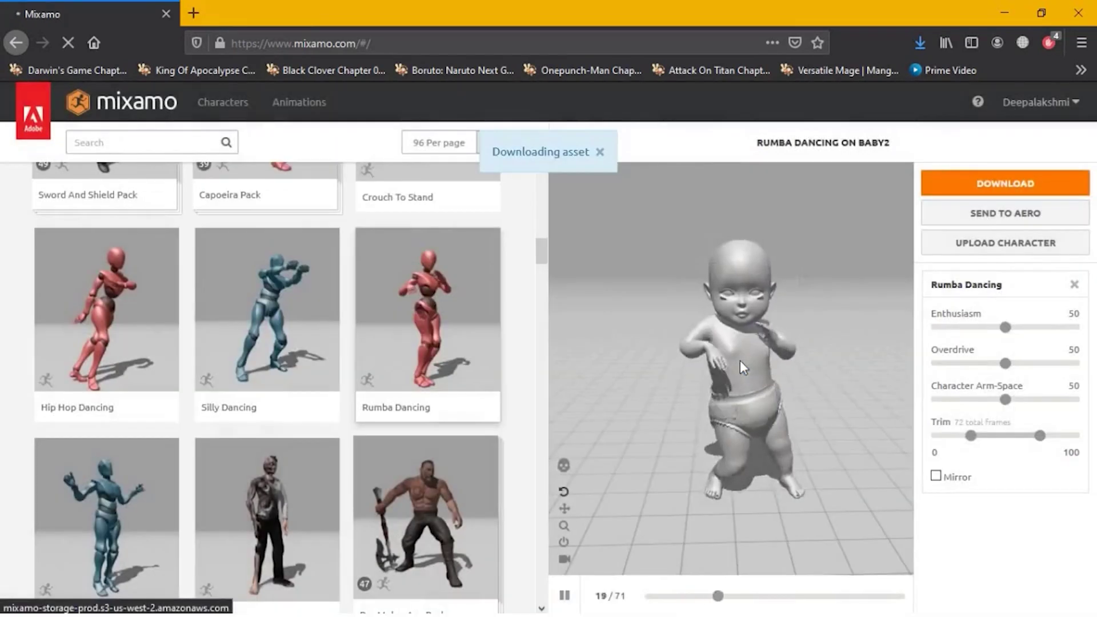
left_click(572, 388)
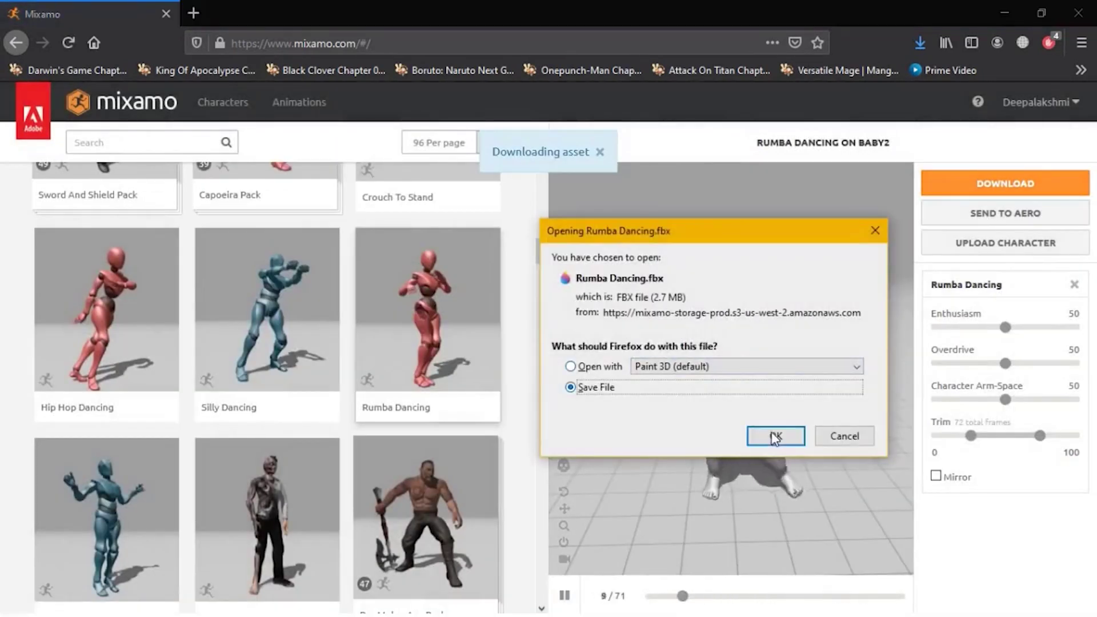
left_click(776, 436)
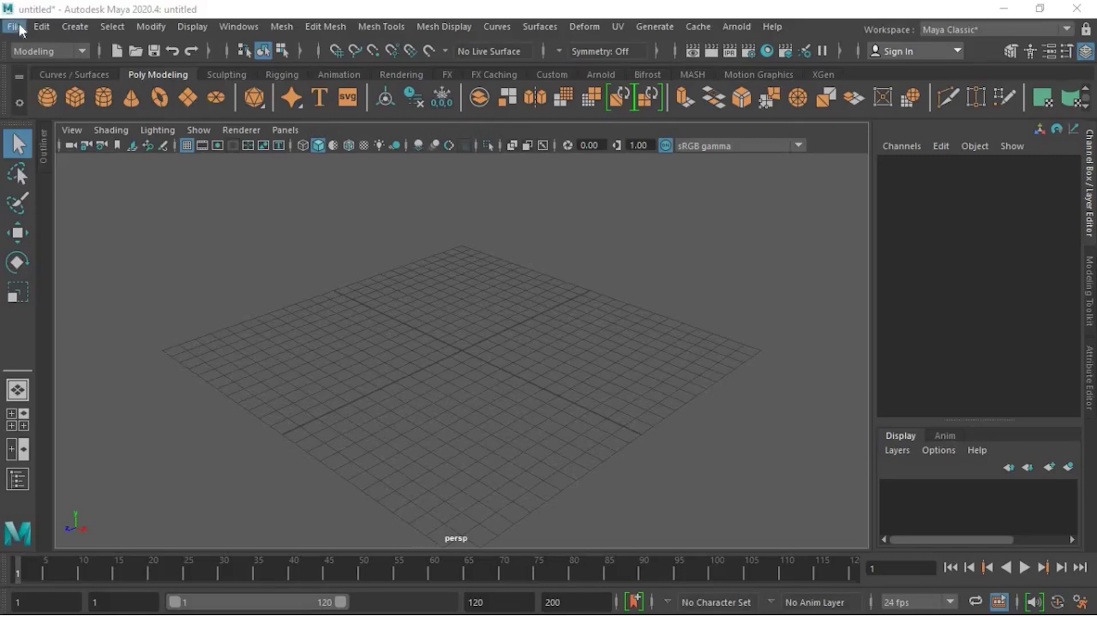
Import Rumba Dancing(1).fbx from Downloads, then tumble and dolly in on the baby.
left_click(15, 27)
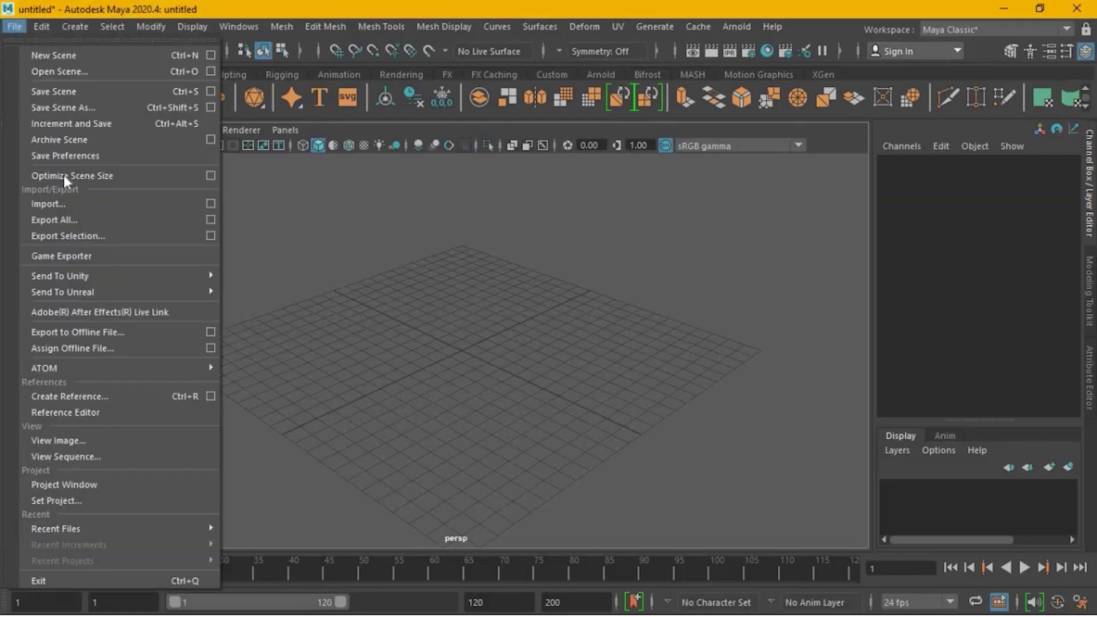
left_click(76, 203)
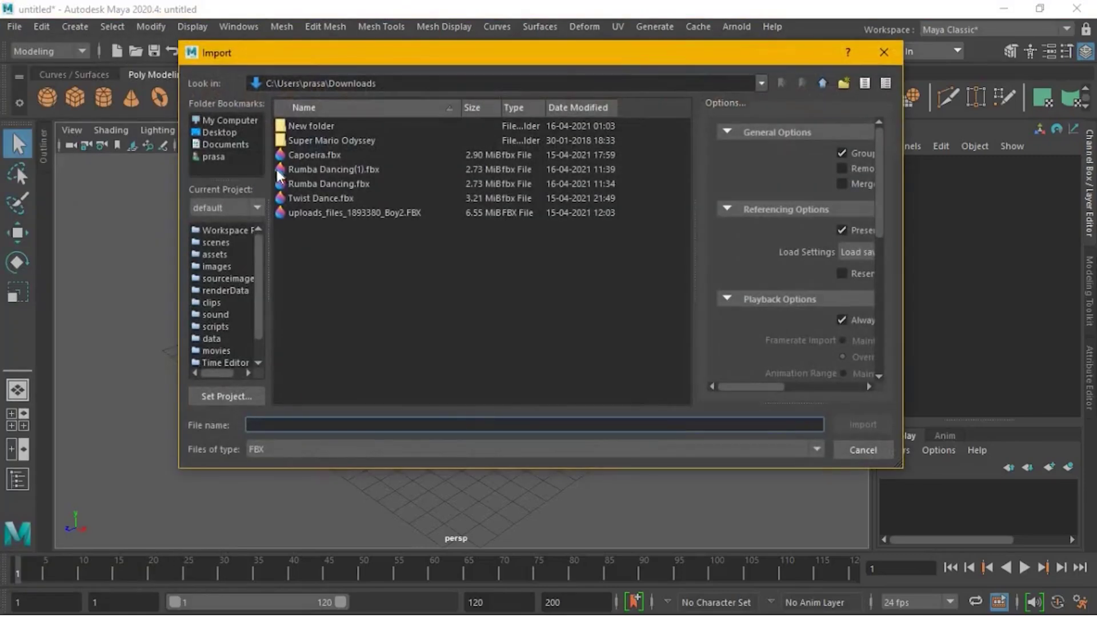
left_click(409, 169)
left_click(881, 421)
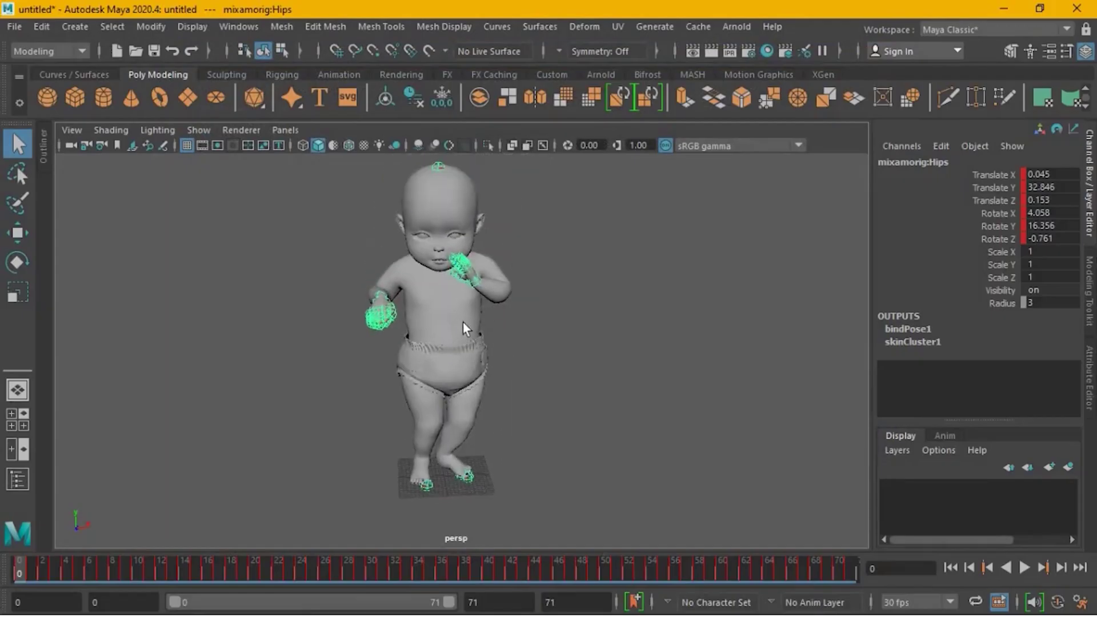
left_click_drag(455, 323, 458, 315, "alt")
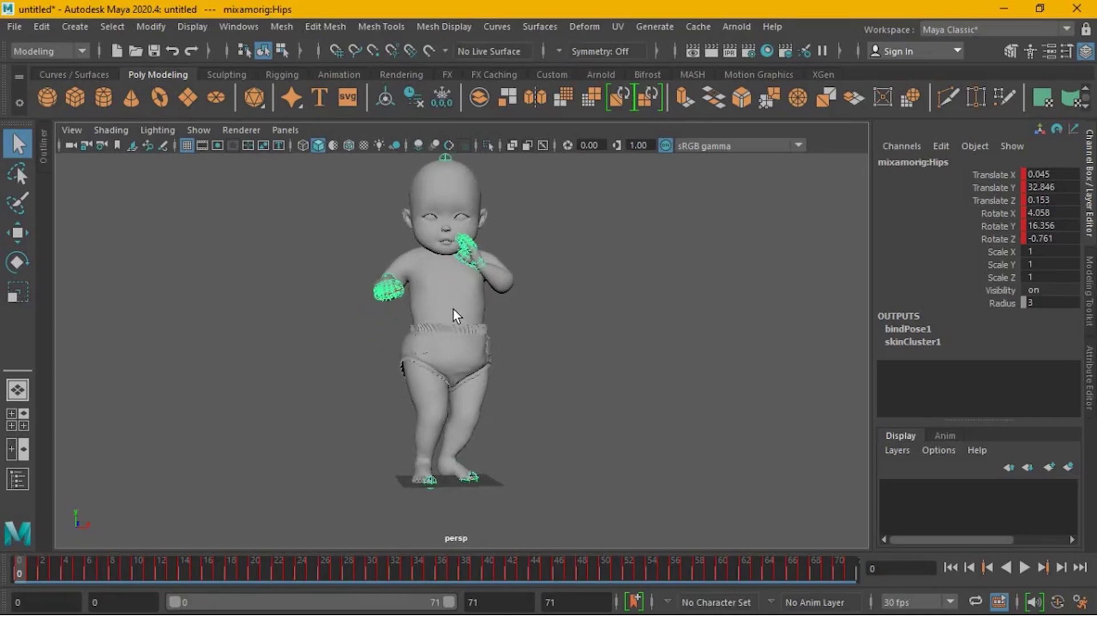
mouse_move(456, 290)
right_mouse_down("alt")
mouse_move(460, 305)
mouse_move(541, 319)
right_mouse_up("alt")
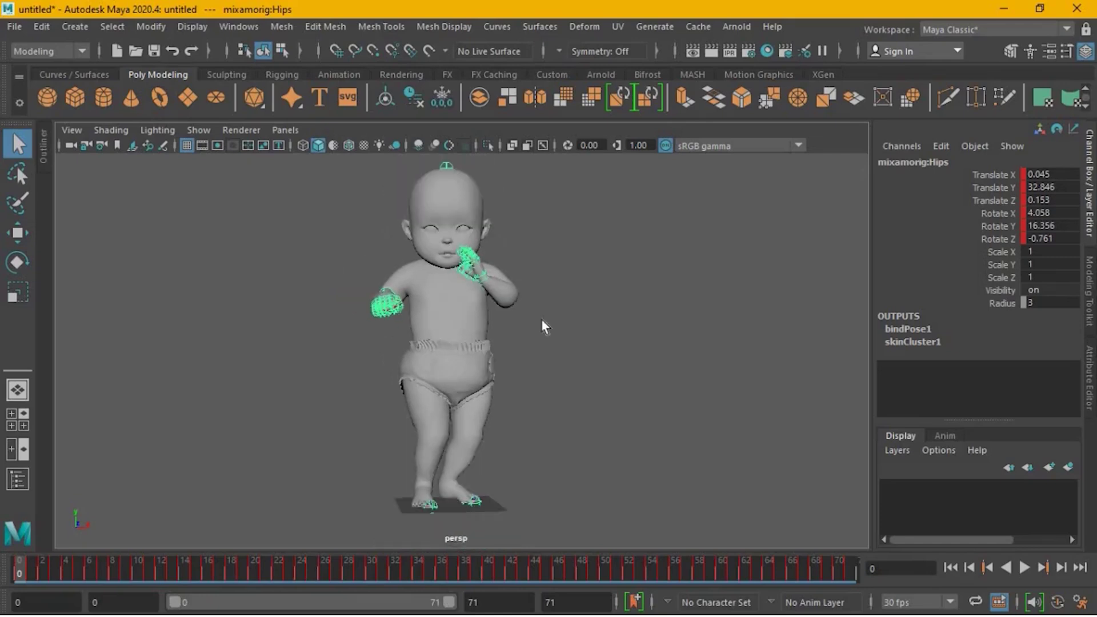
Deselect the rig controls and hide the joints in the viewport.
left_click(258, 167)
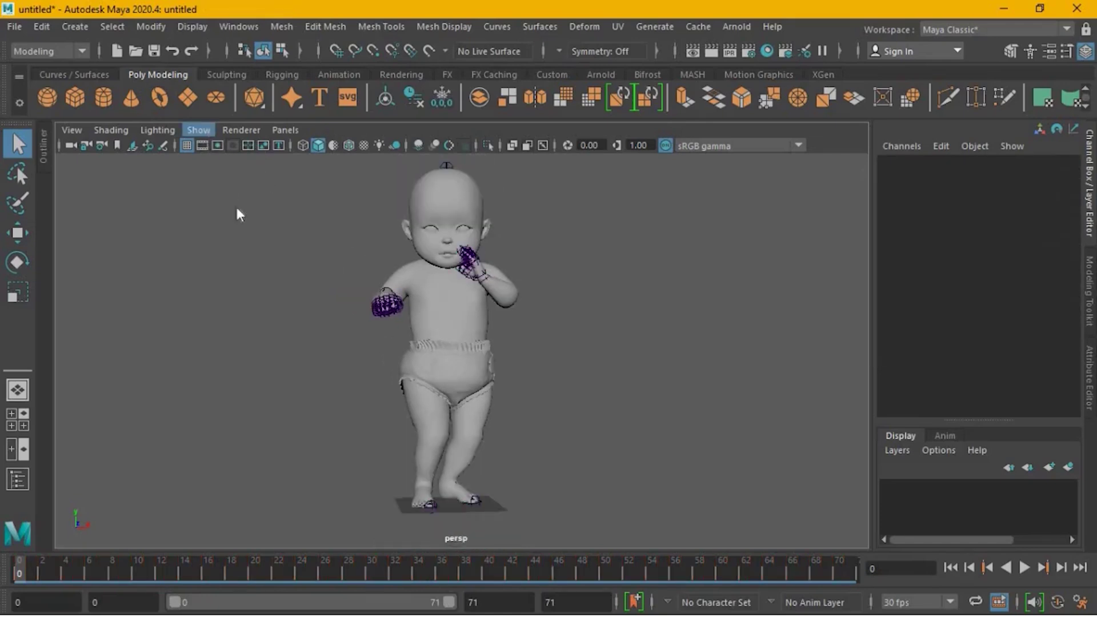
left_click(198, 130)
left_click(259, 254)
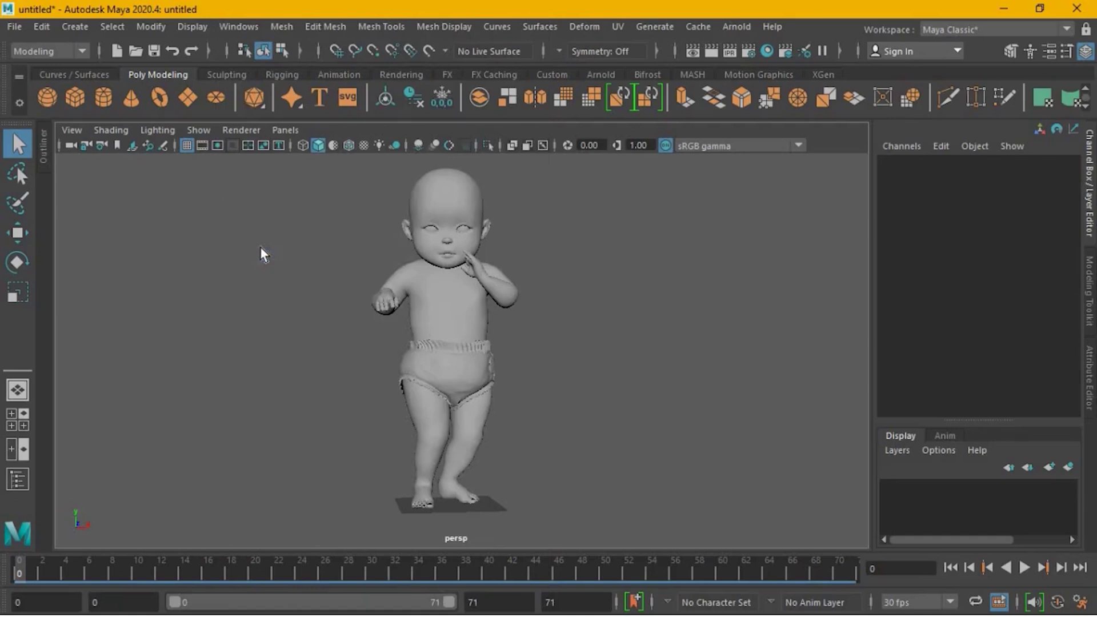
Turn on smooth mesh preview for the baby's body, then play the dance animation.
left_click(438, 268)
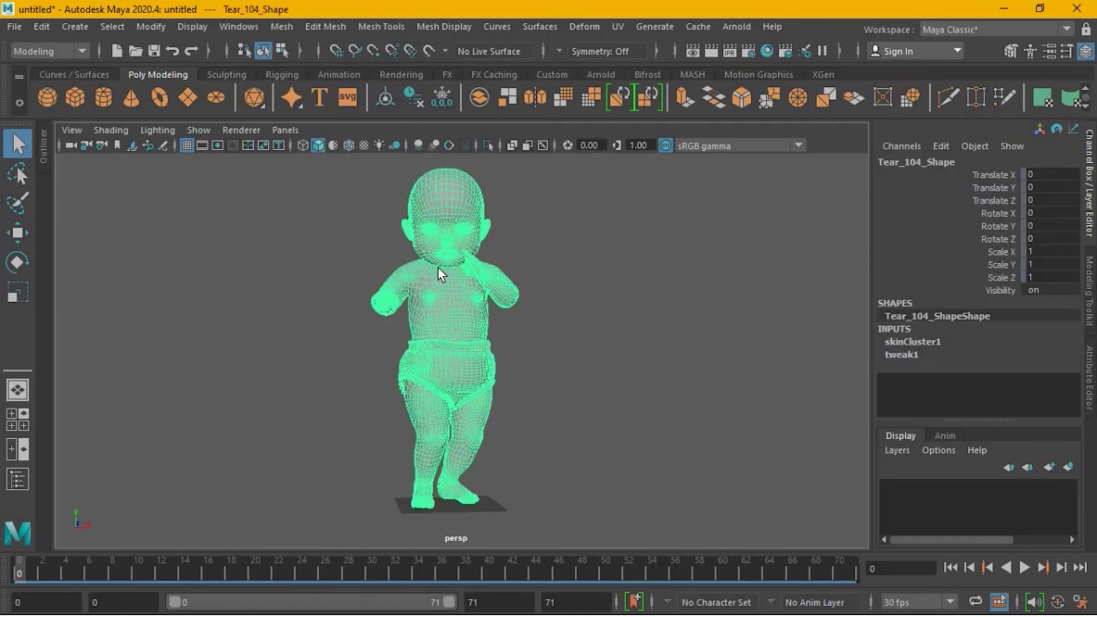
key("3")
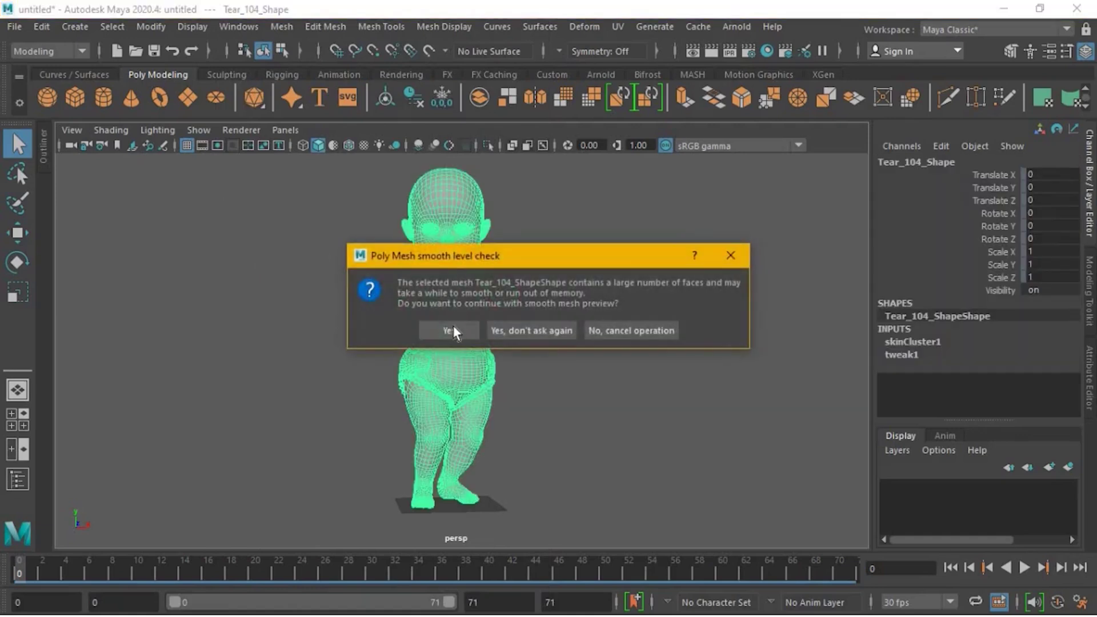
left_click(454, 329)
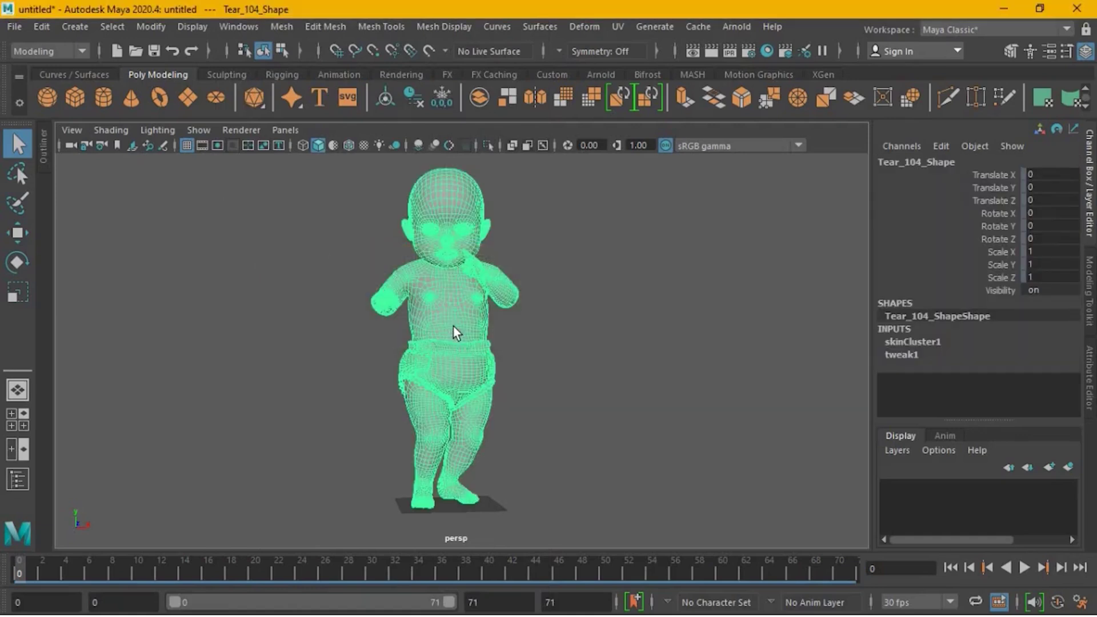
left_click(614, 344)
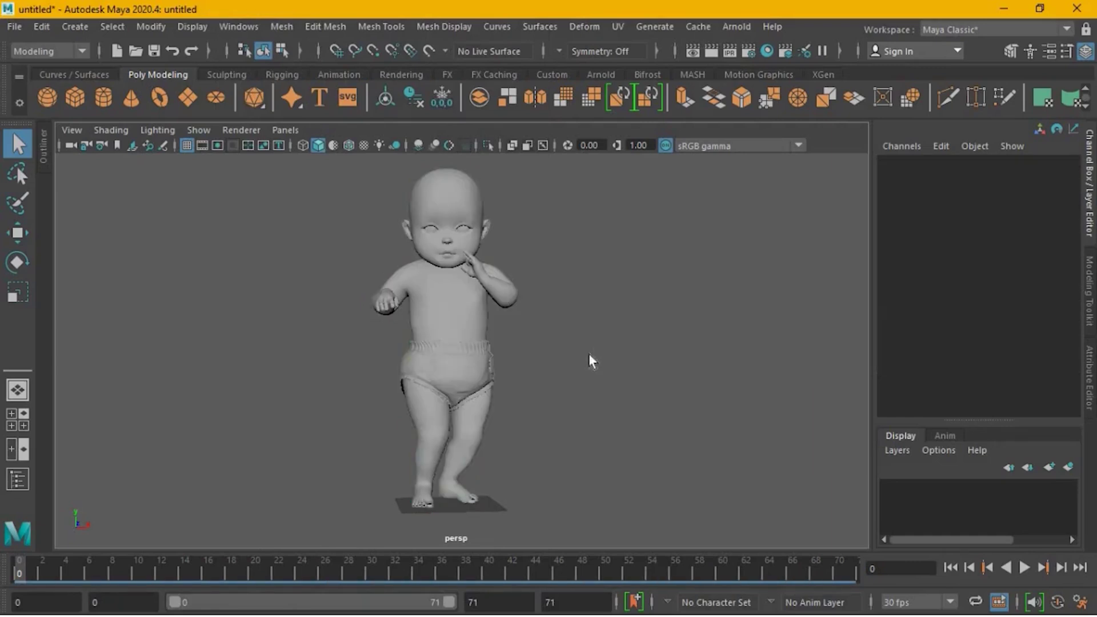
left_click(1025, 570)
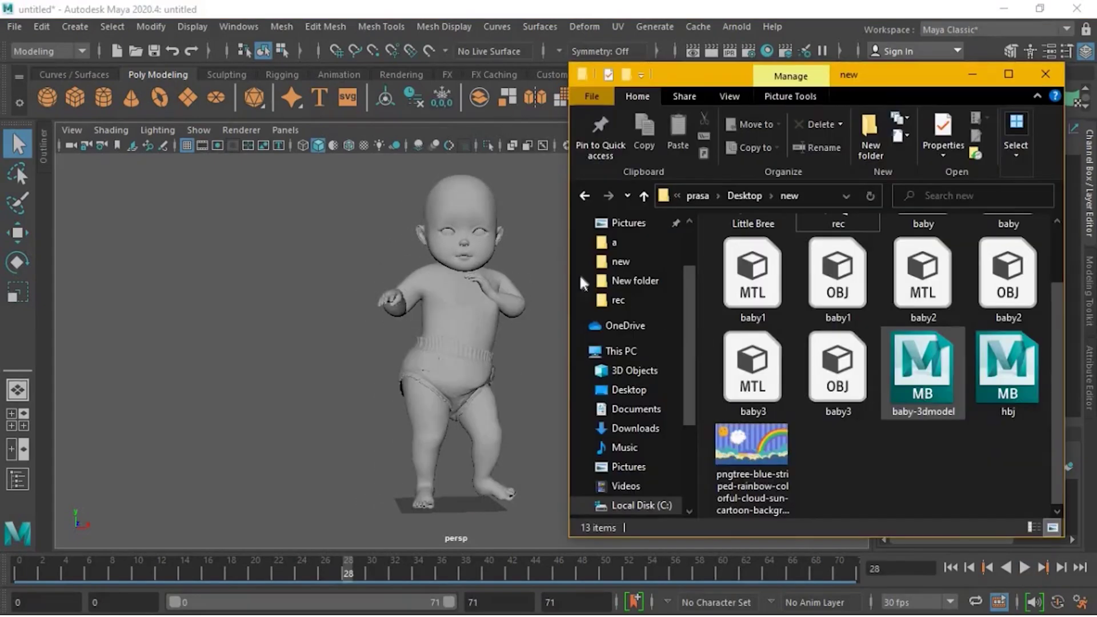
Import baby-3dmodel.mb into the scene and select group1 in the Outliner.
left_click_drag(923, 369, 541, 250)
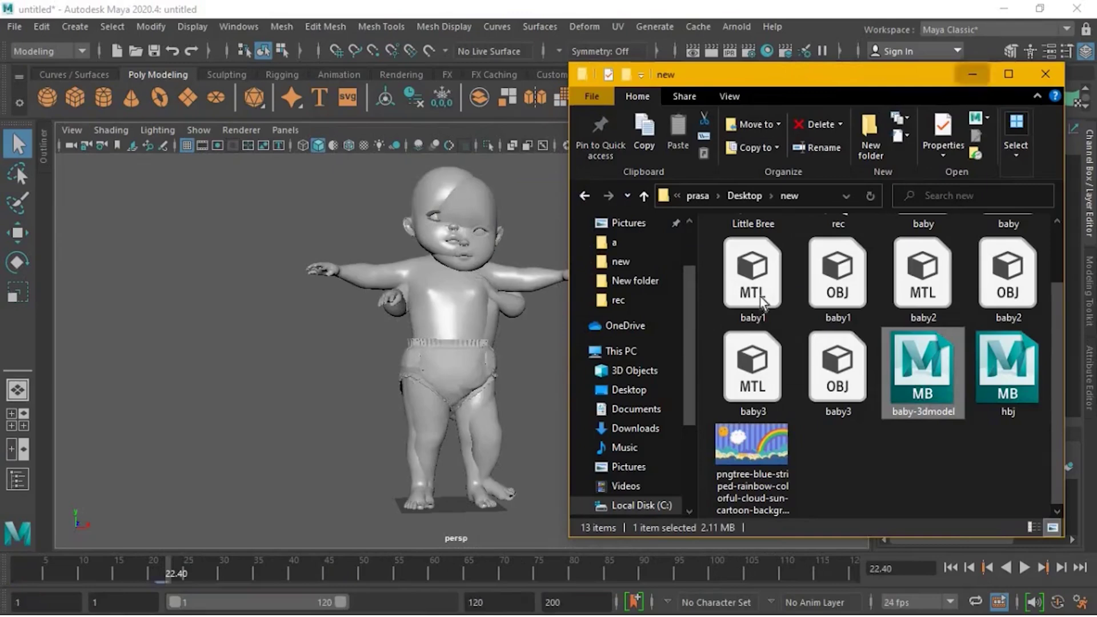
left_click(528, 324)
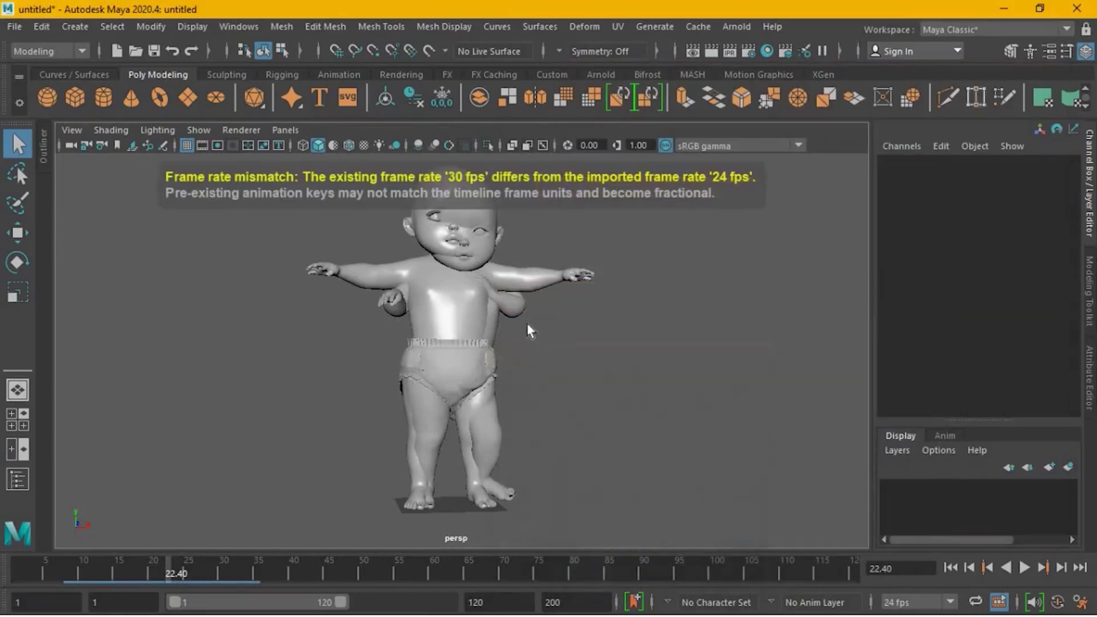
left_click(41, 148)
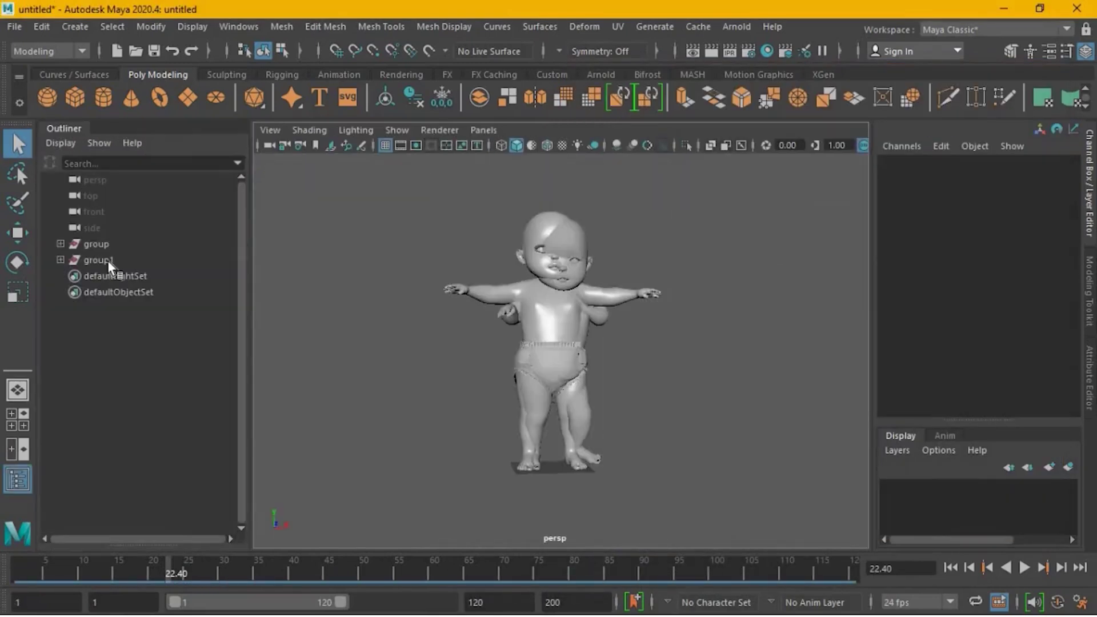
left_click(108, 259)
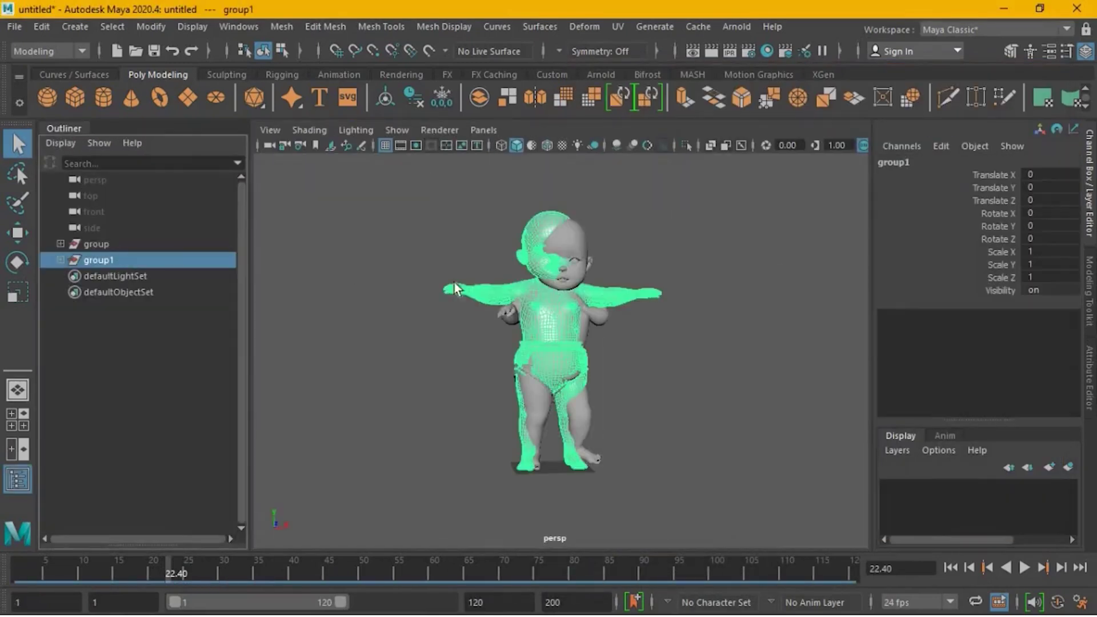
Move group1 along X beside the dancing baby and turn on textured display.
left_click(15, 238)
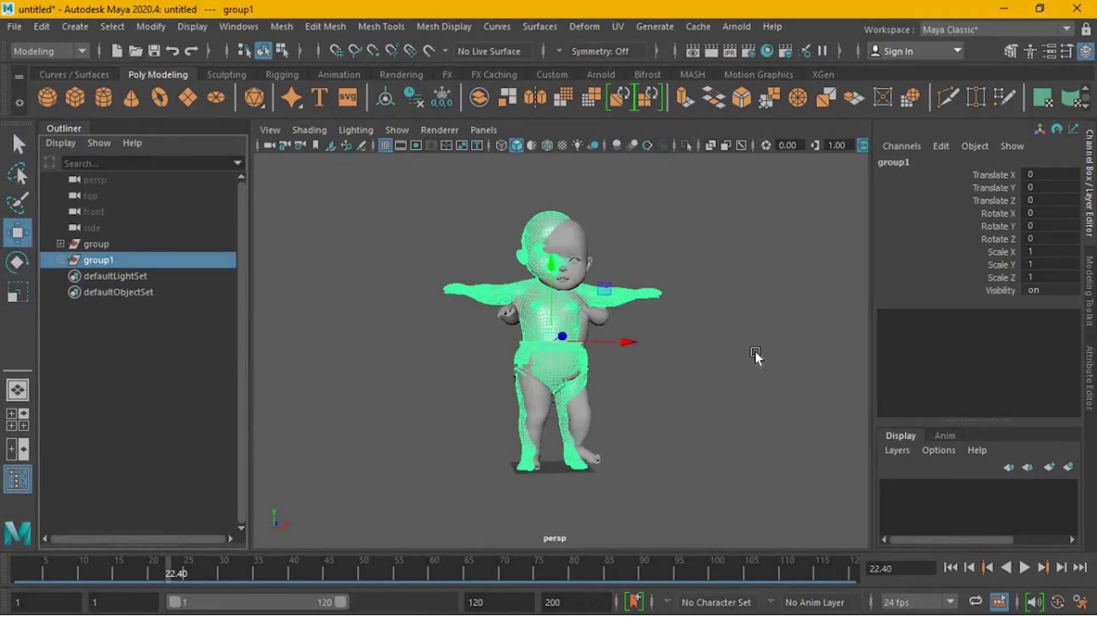
middle_click_drag(755, 350, 788, 343)
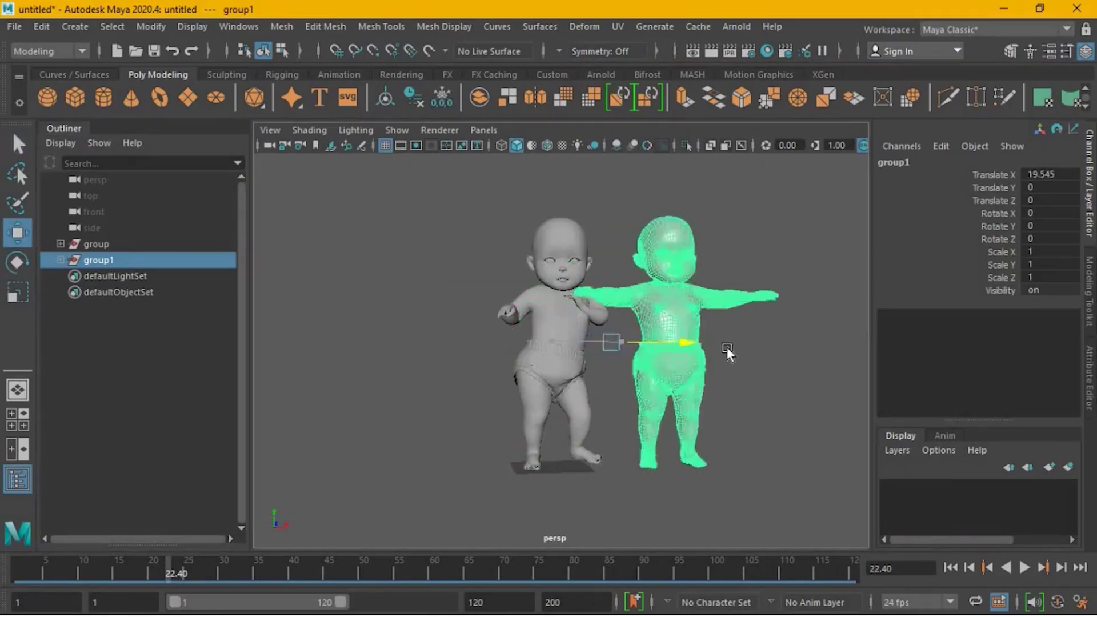
left_click(791, 344)
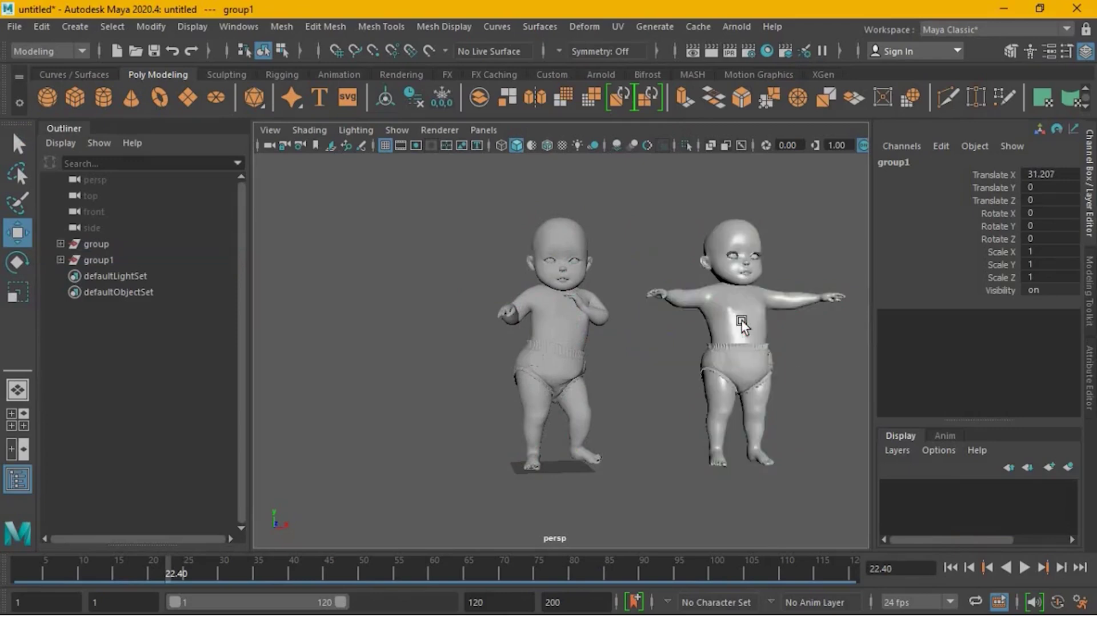
left_click(562, 144)
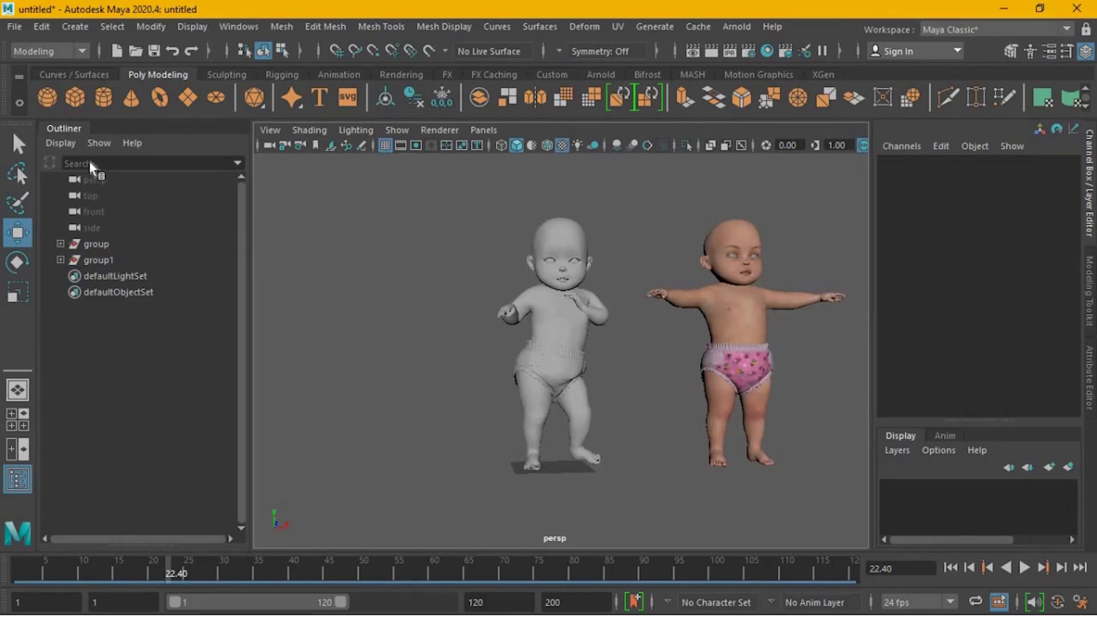
Assign the existing Body material to the grey dancing baby mesh.
double_click(71, 128)
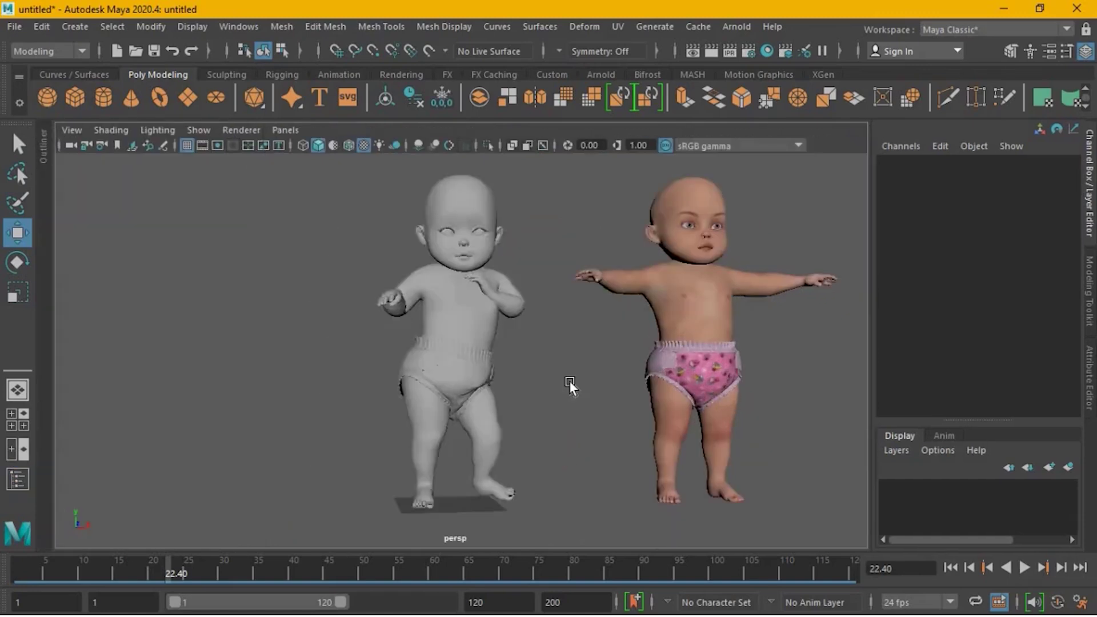
left_click(464, 312)
right_click_drag(462, 157, 507, 604)
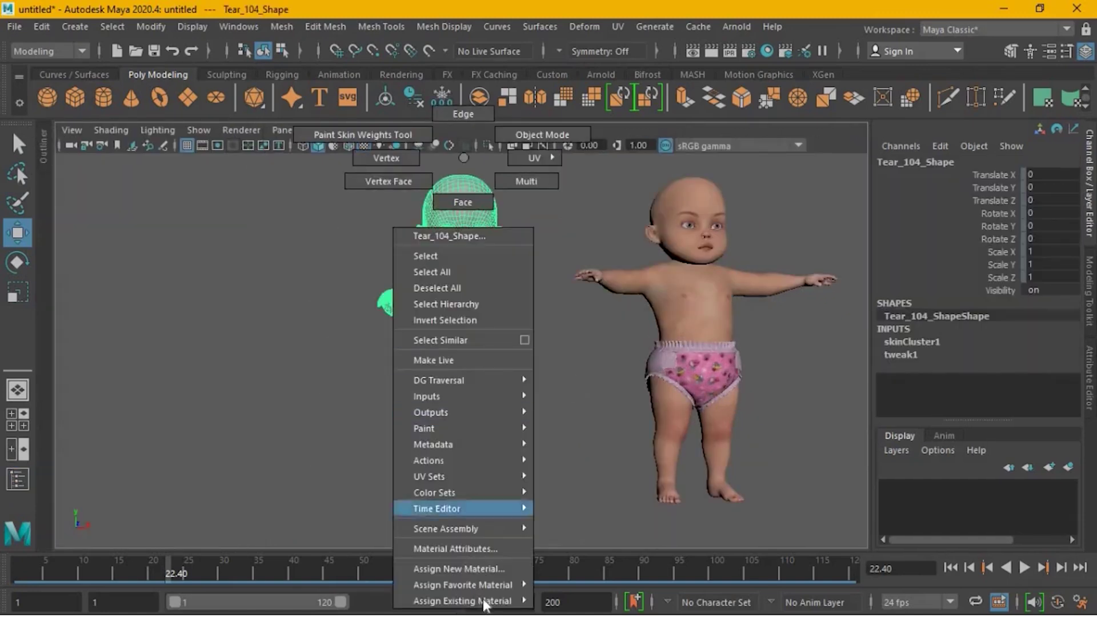
mouse_move(462, 601)
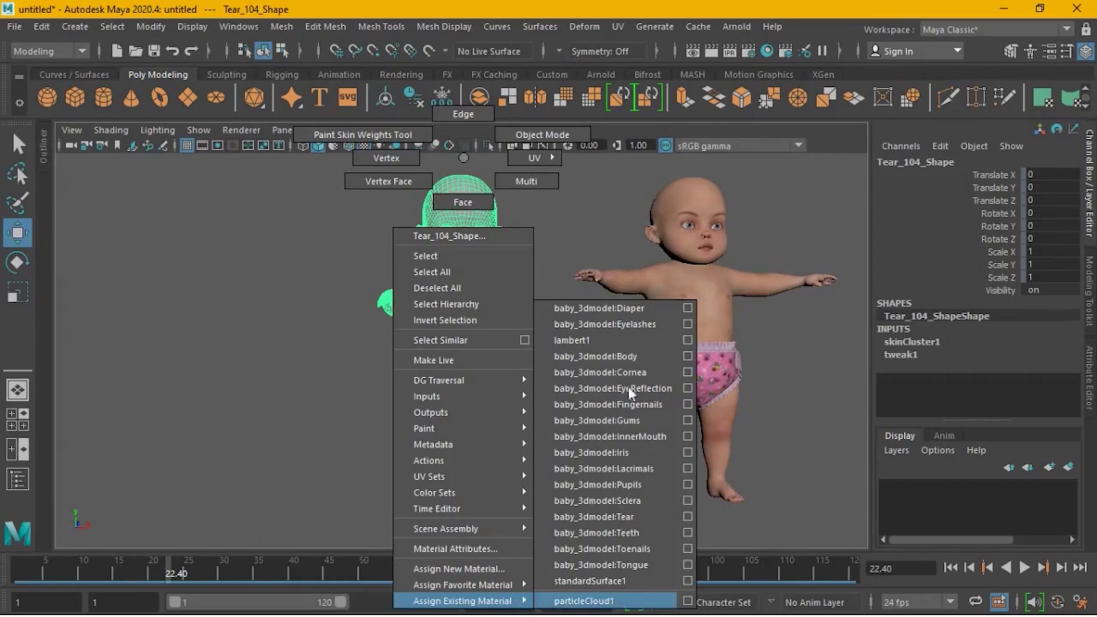
right_click_drag(643, 360, 600, 355)
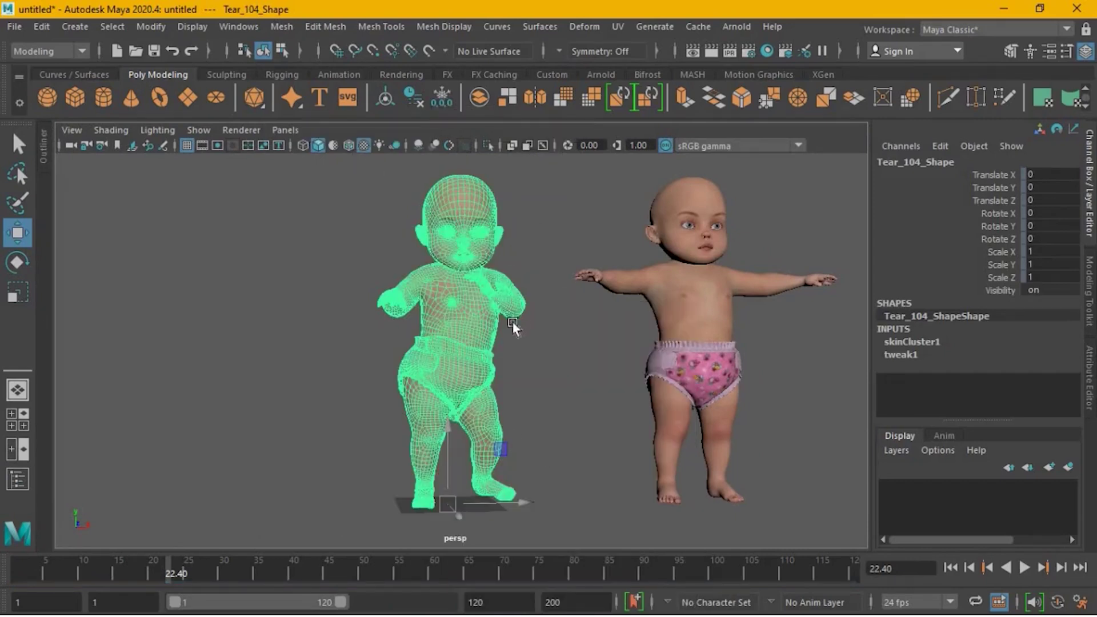
left_click(577, 329)
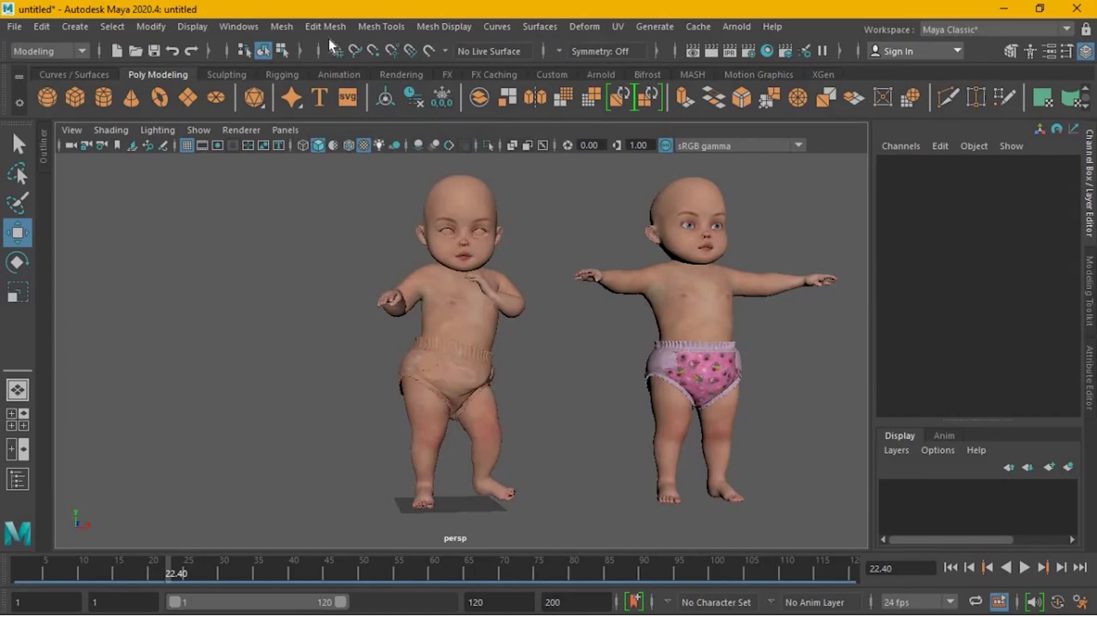
Separate the dancing baby mesh into its parts with Mesh > Separate.
left_click_drag(559, 508, 377, 173)
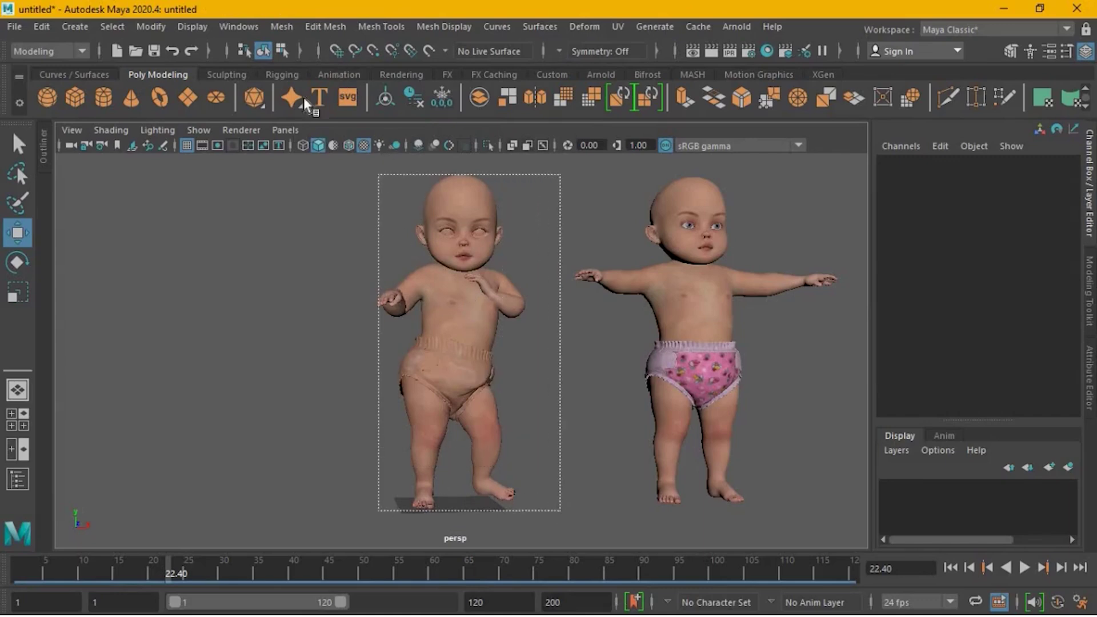
left_click(282, 27)
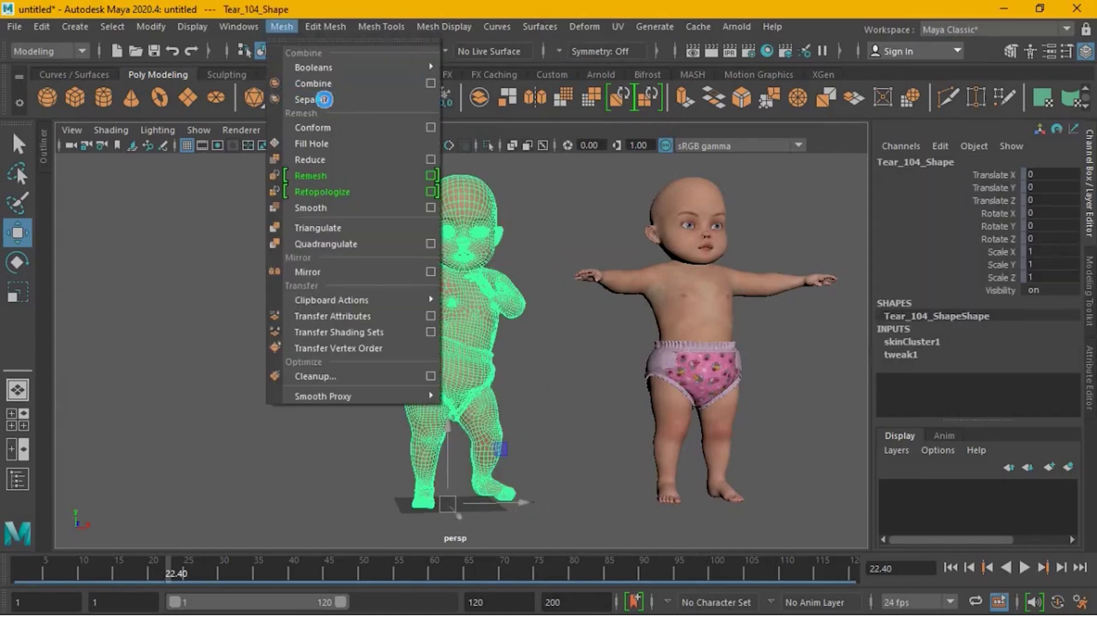
left_click(292, 99)
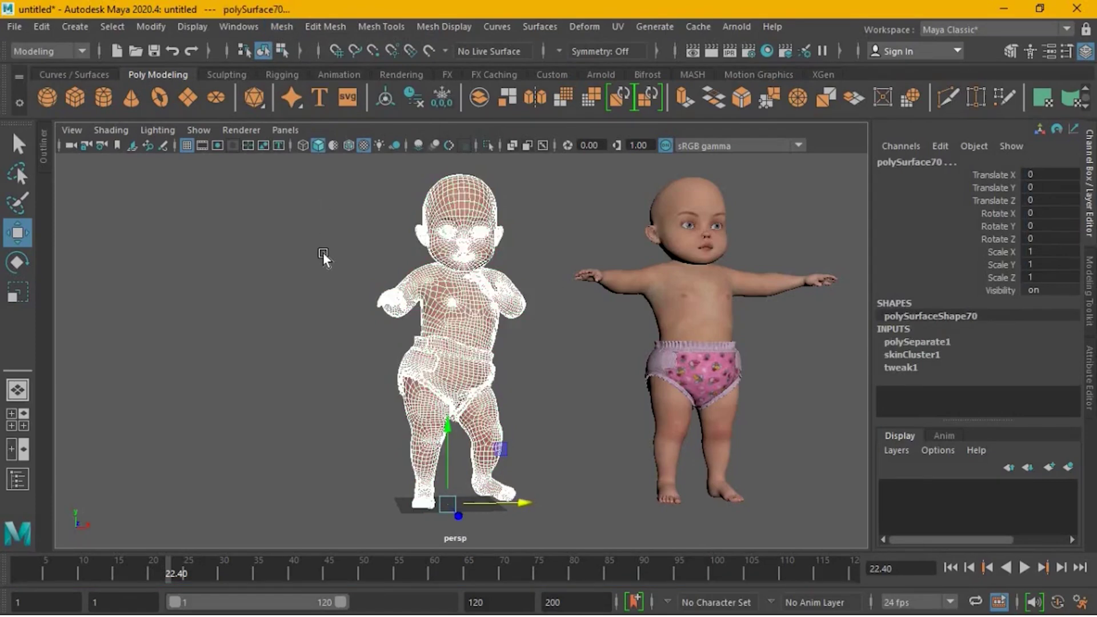
left_click(329, 255)
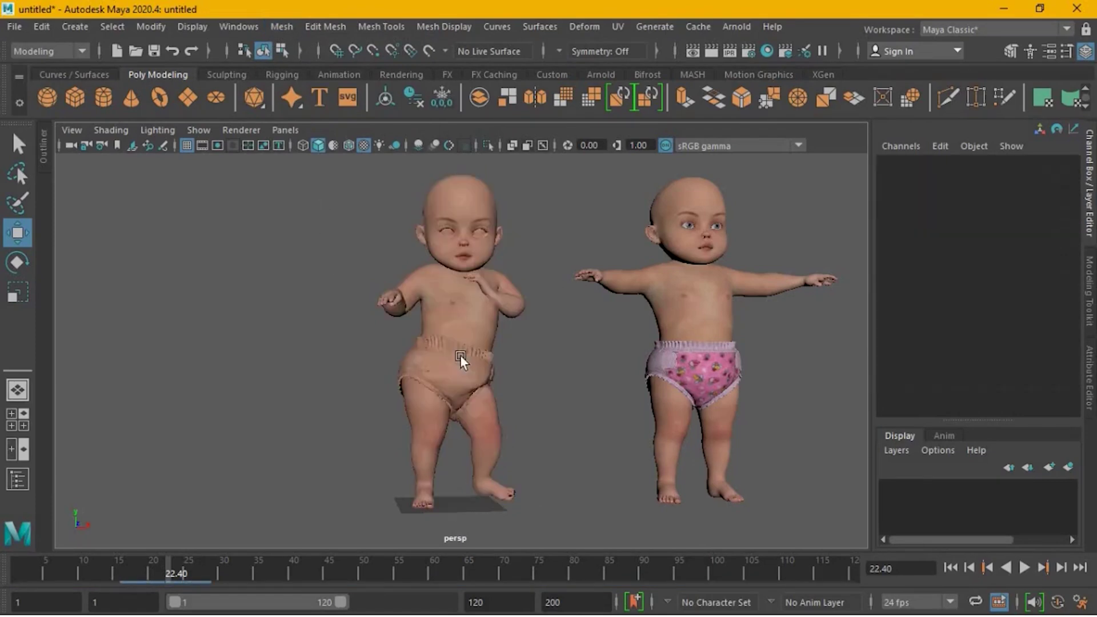
Assign the existing Diaper material to the dancing baby's diaper.
left_click(456, 358)
right_click_drag(455, 359, 502, 600)
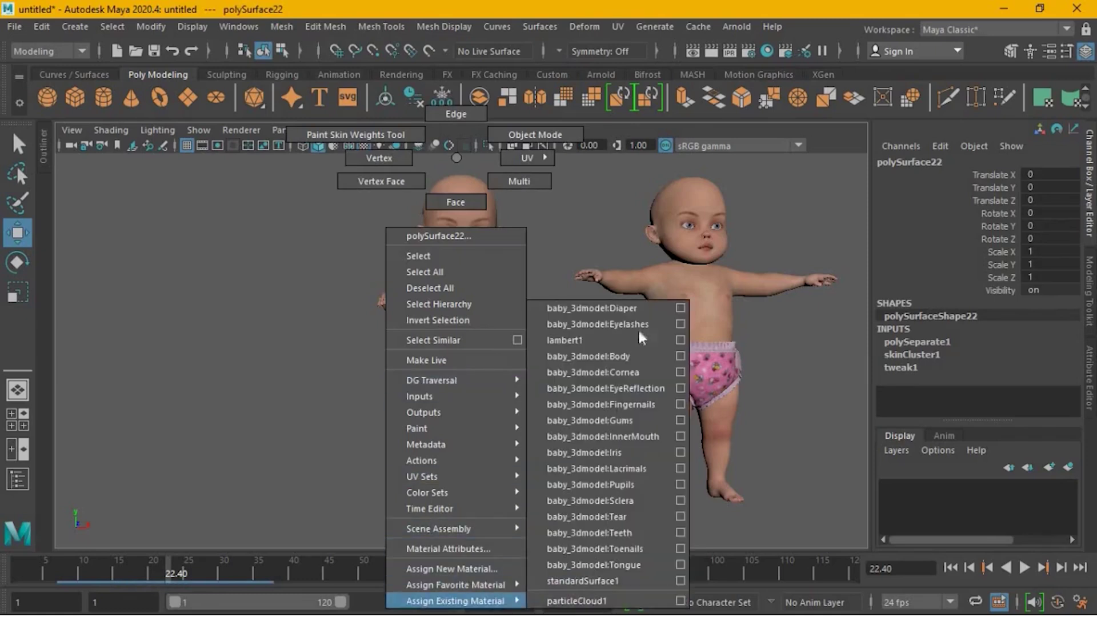
right_click_drag(641, 310, 601, 308)
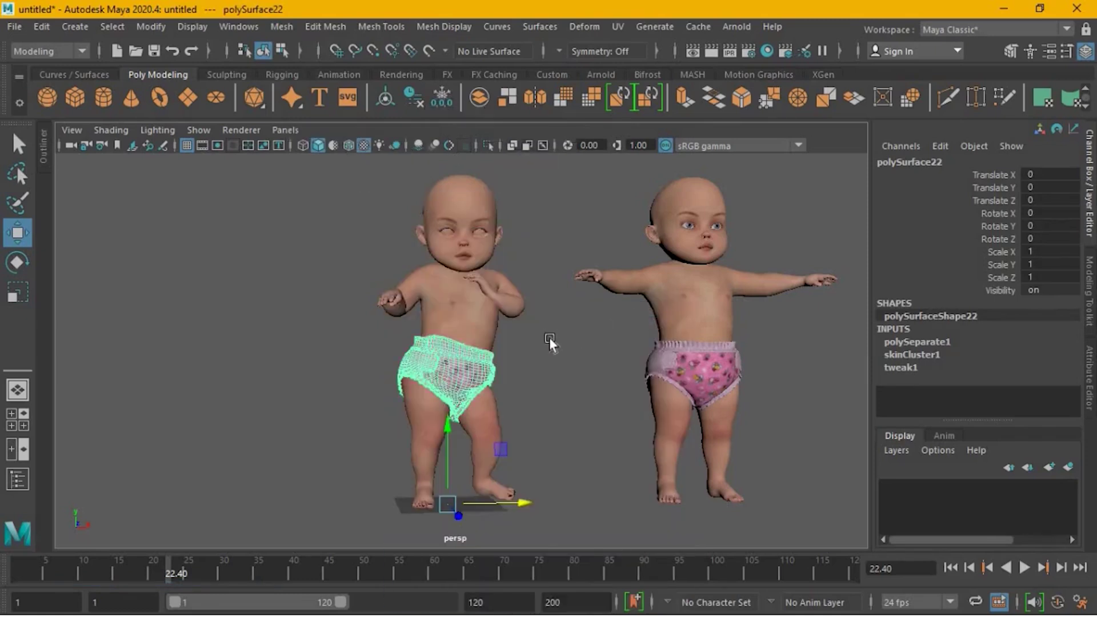
left_click(438, 378)
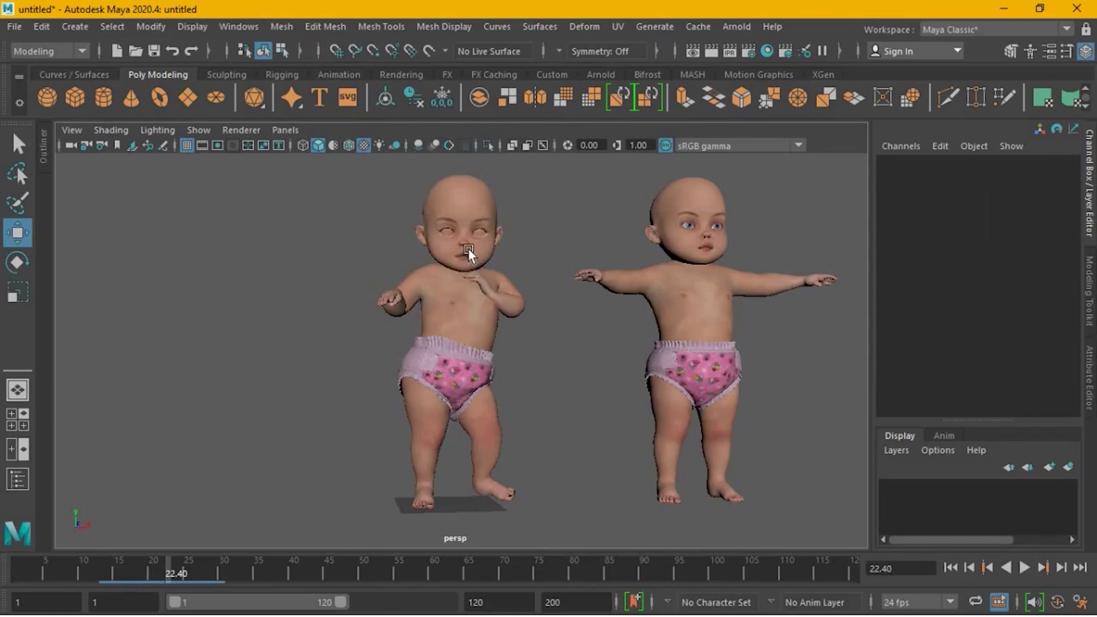
scroll(468, 248, "up", 2)
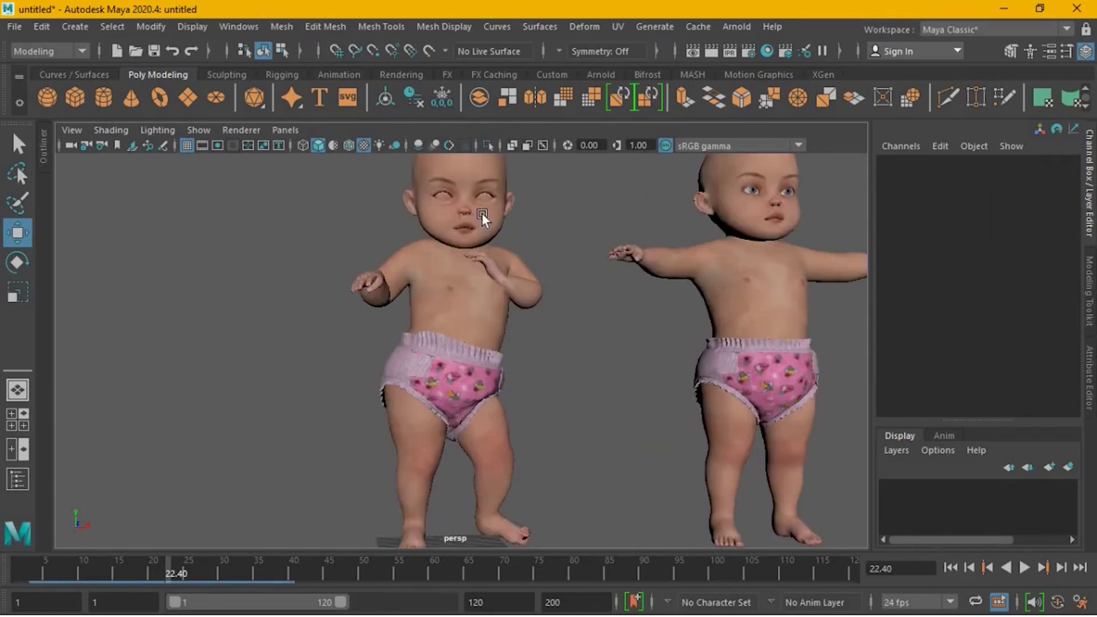
scroll(473, 314, "up", 1)
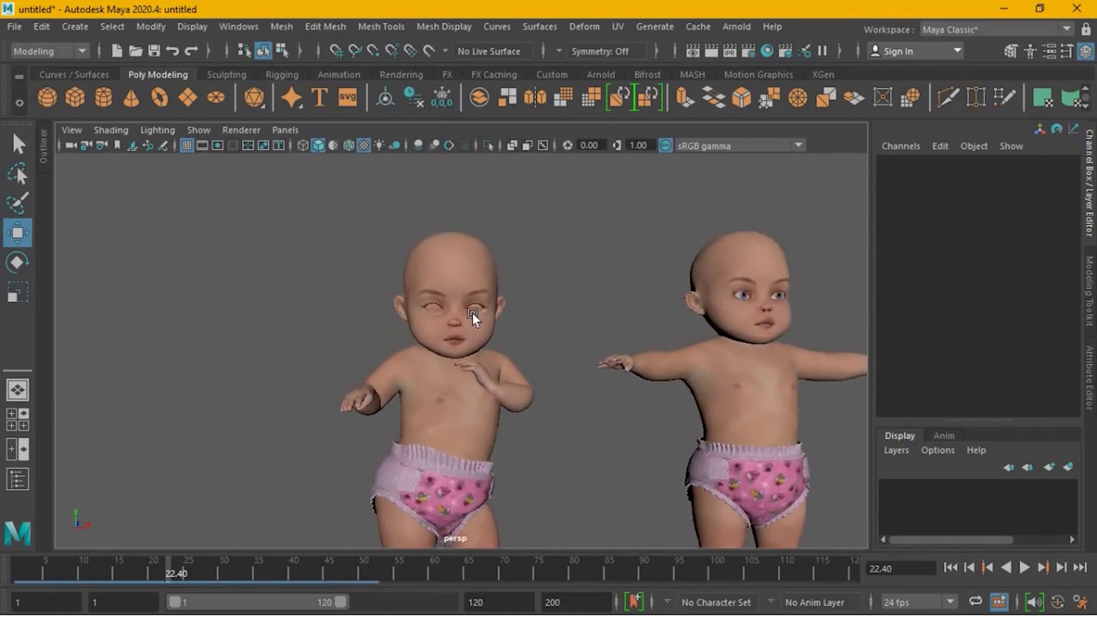
scroll(472, 312, "up", 2)
scroll(386, 237, "up", 1)
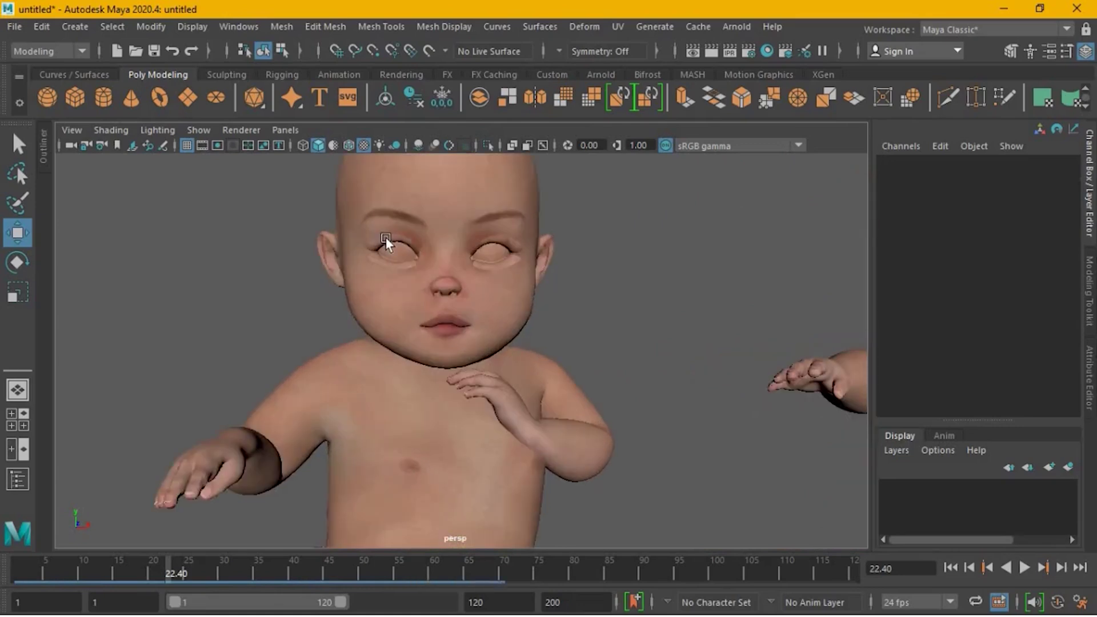
Assign baby_3dmodel:Eyelashes to both eyelash meshes, then pull the view back to both babies.
left_click(386, 237)
right_click_drag(387, 157, 506, 603)
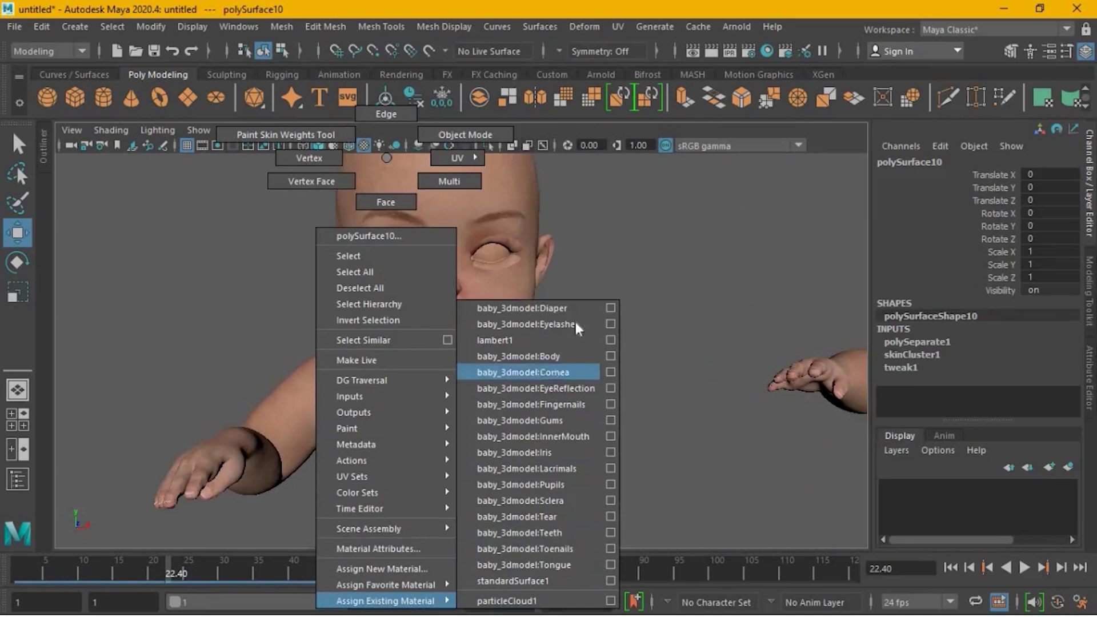
left_click(549, 324)
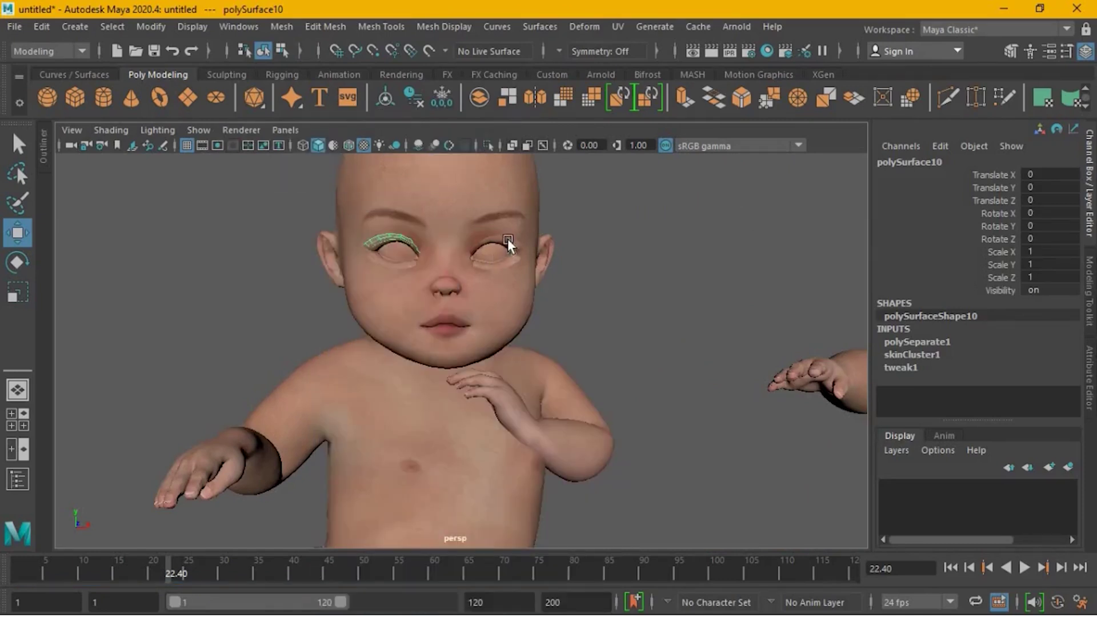
left_click(508, 239)
right_click_drag(508, 157, 566, 591)
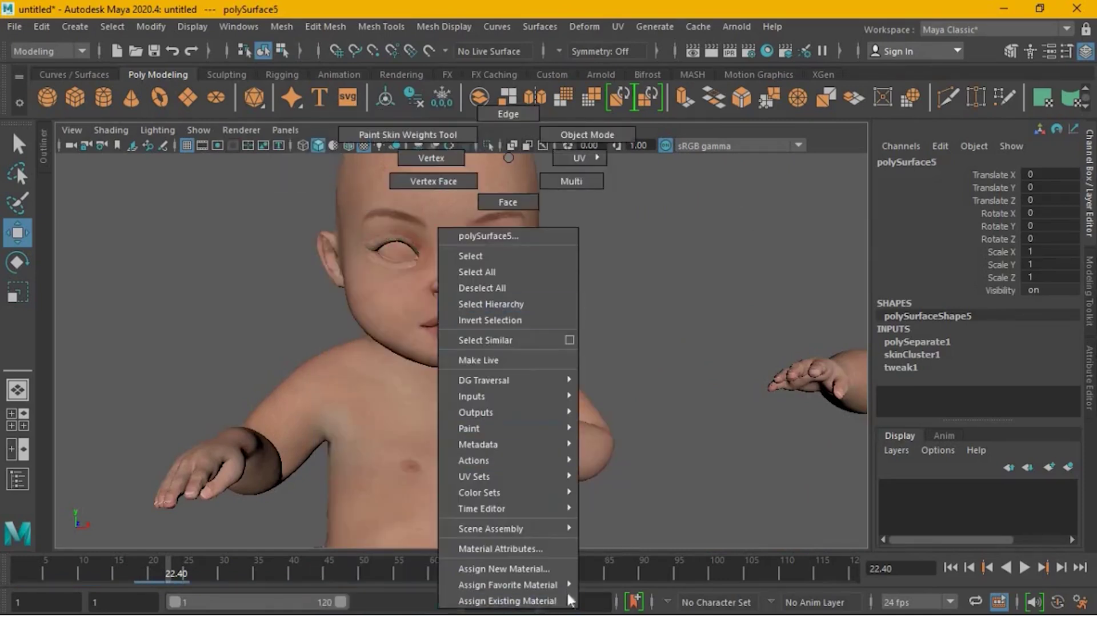
mouse_move(507, 601)
left_click(642, 324)
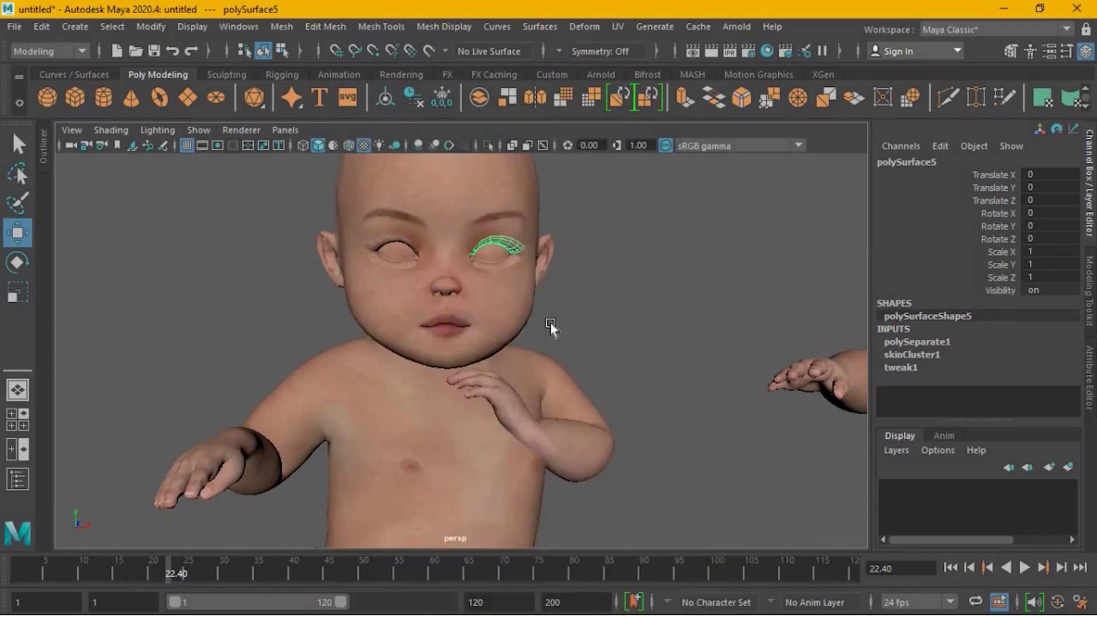
right_click_drag(547, 325, 496, 373, "alt")
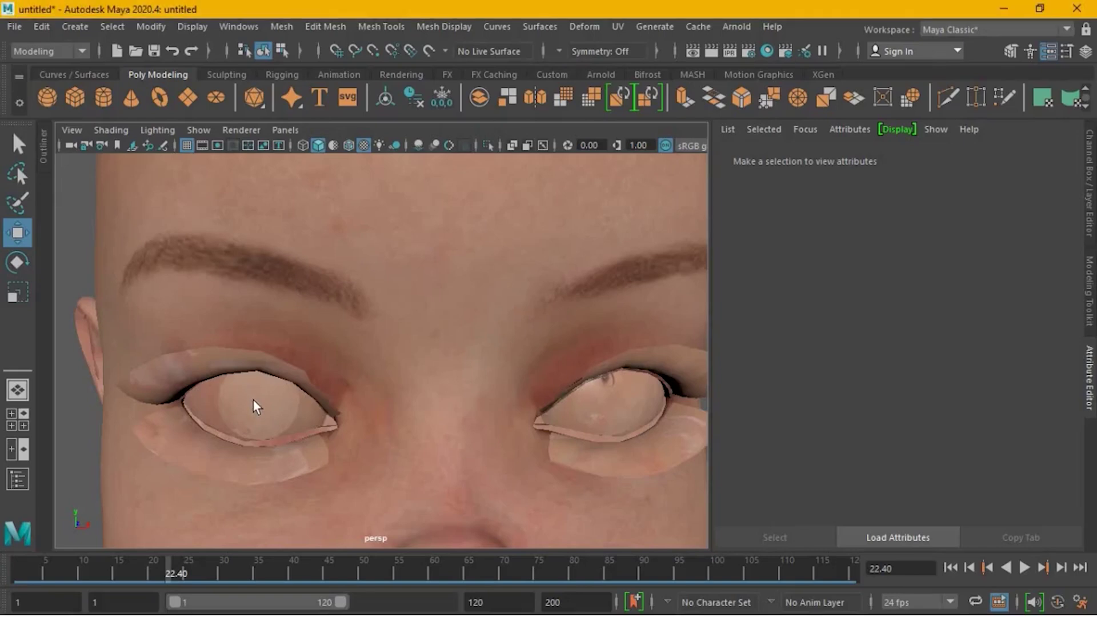
Give the left eyeball a new Blinn material with black colour.
left_click(253, 400)
right_click_drag(254, 158, 297, 565)
left_click(296, 565)
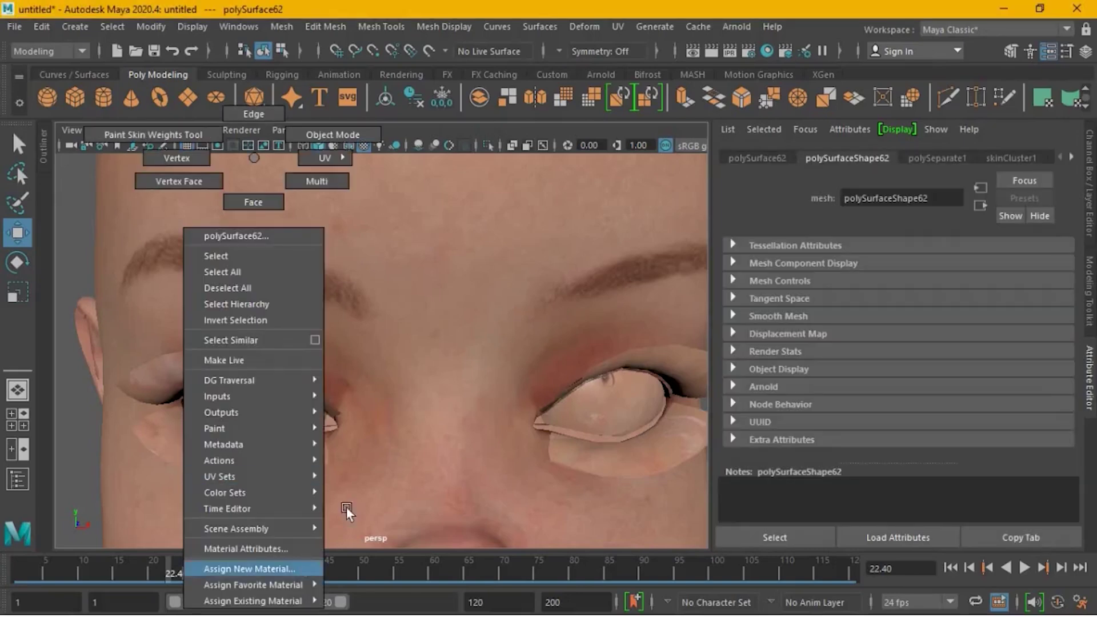
left_click(492, 300)
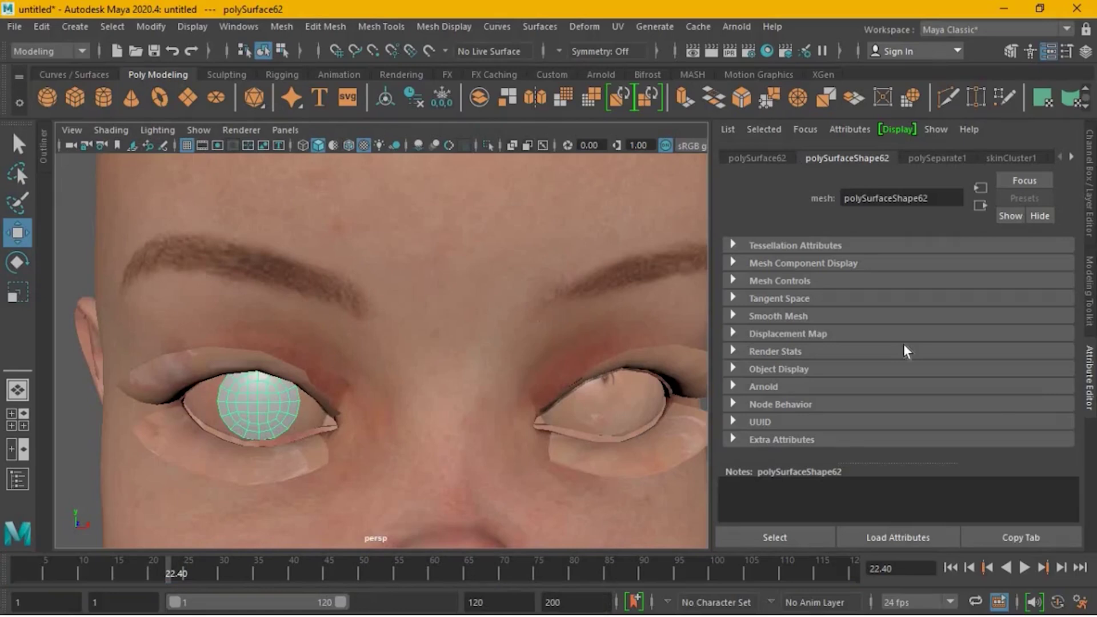
left_click(873, 337)
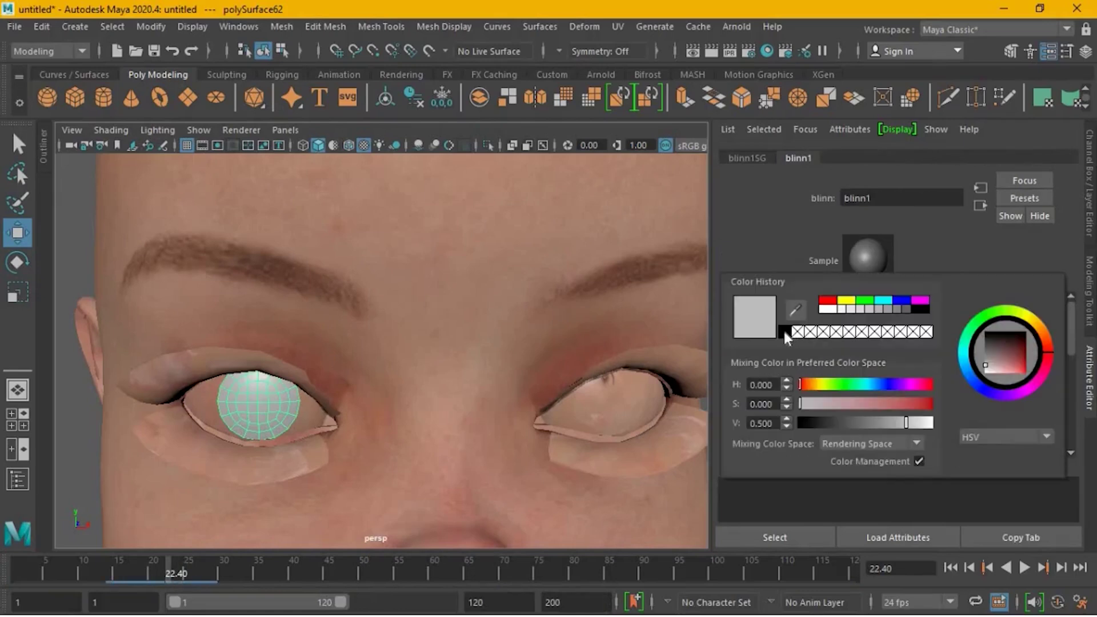
left_click(755, 307)
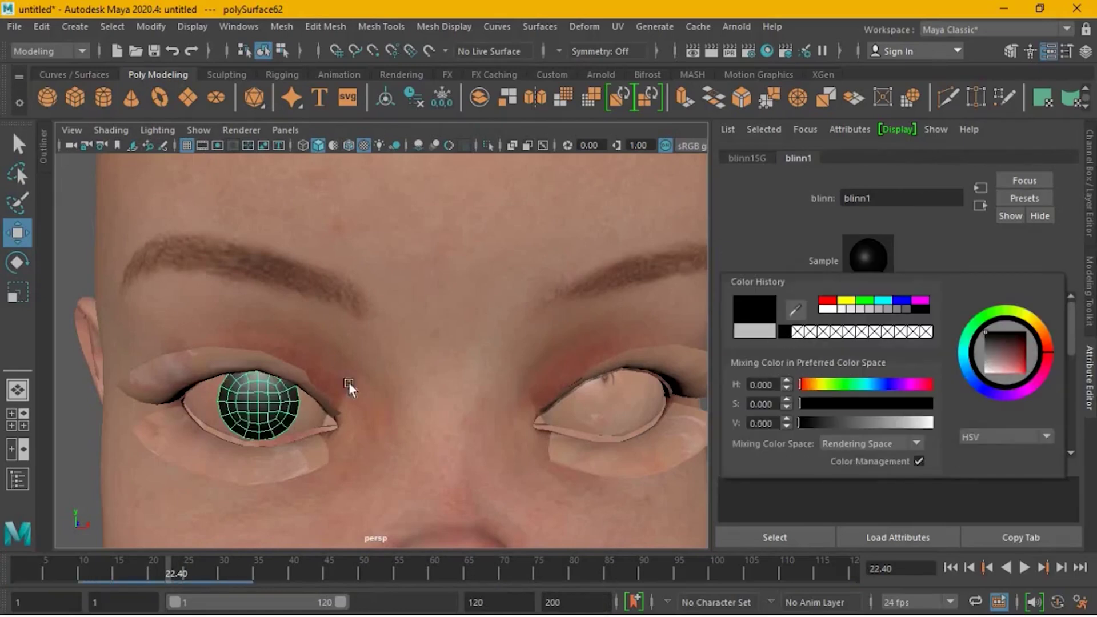
Assign a new Blinn material to the surrounding eye white and open its colour.
left_click(308, 412)
right_click_drag(308, 157, 359, 571)
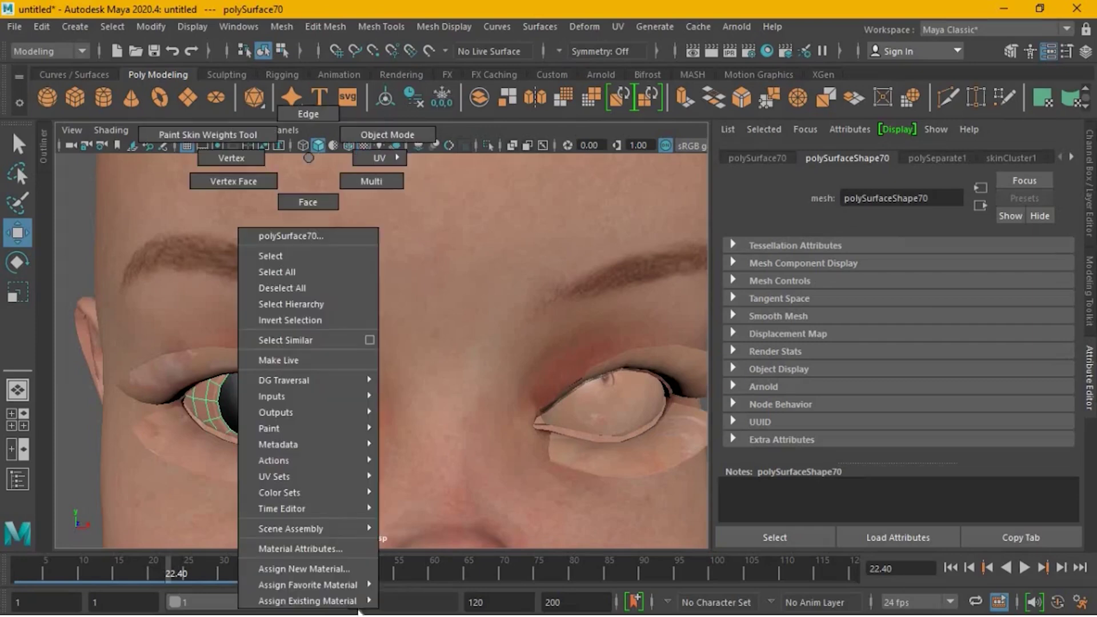
left_click(304, 568)
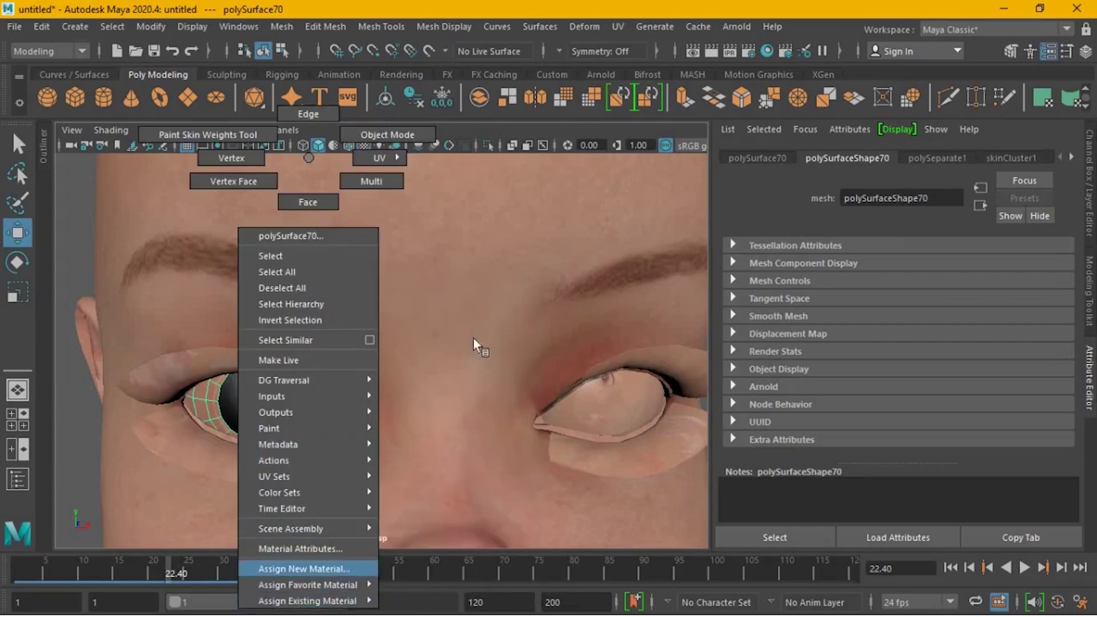
left_click(506, 302)
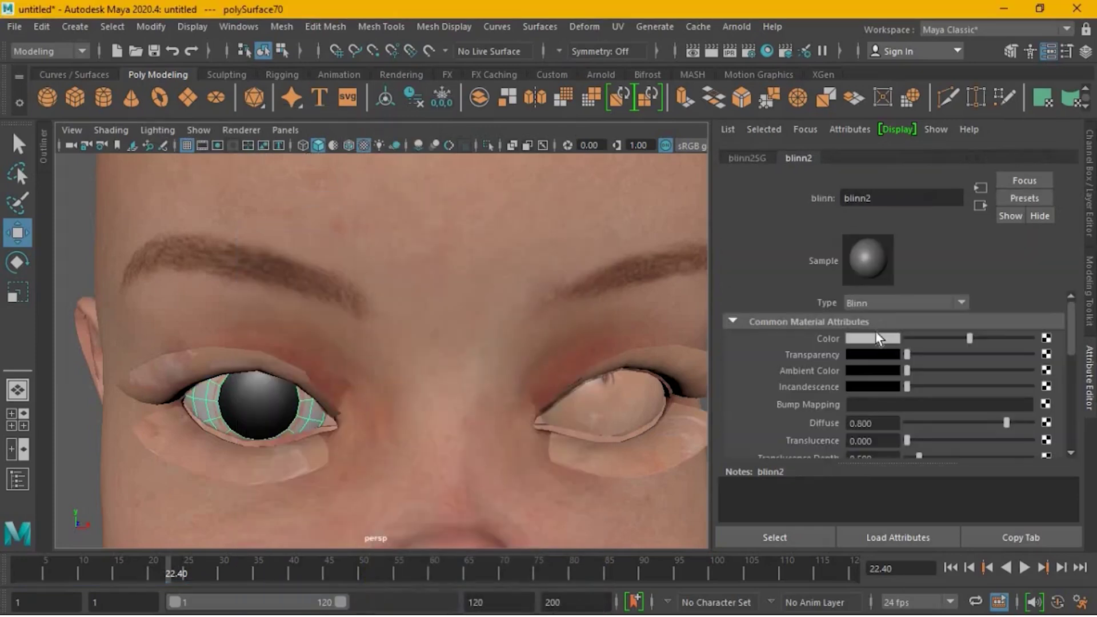
left_click(877, 339)
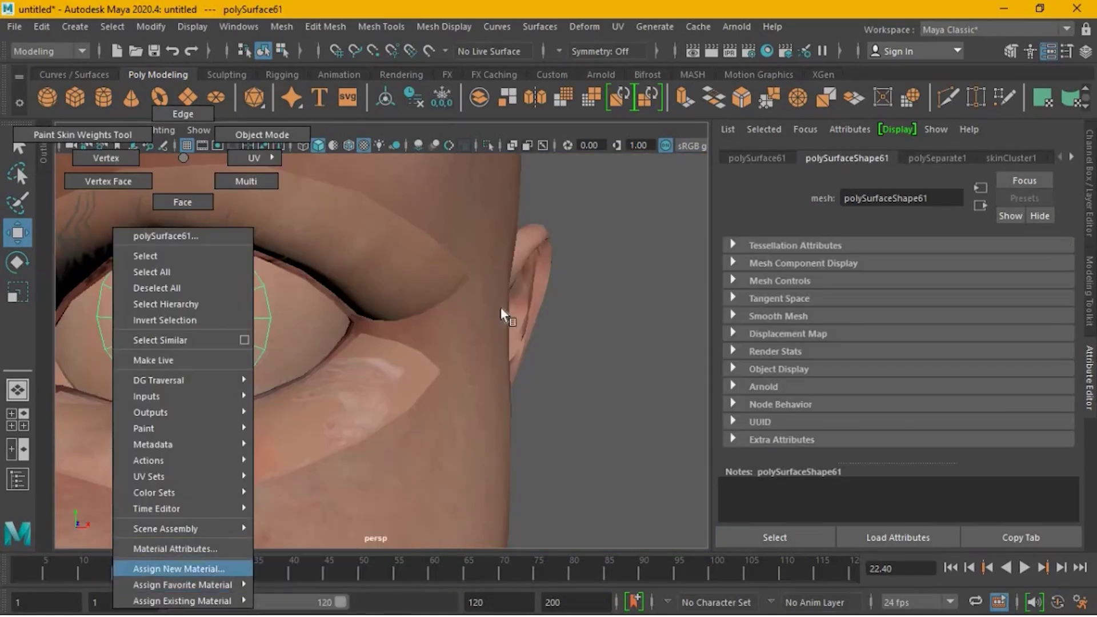
Give the other eyeball a new Blinn material with black colour.
left_click(180, 568)
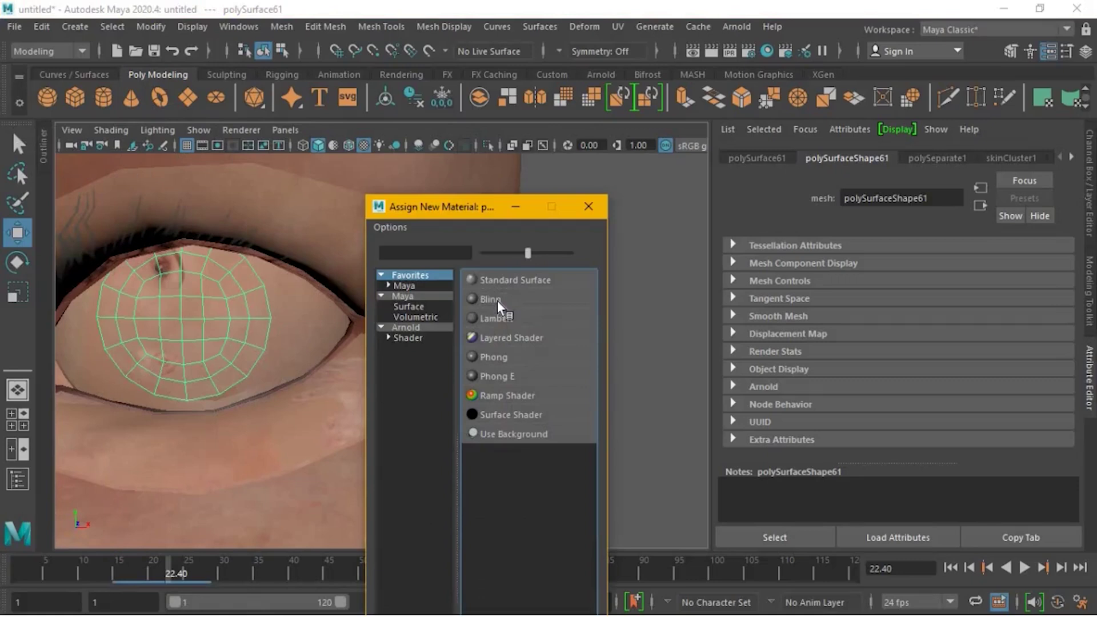
left_click(490, 299)
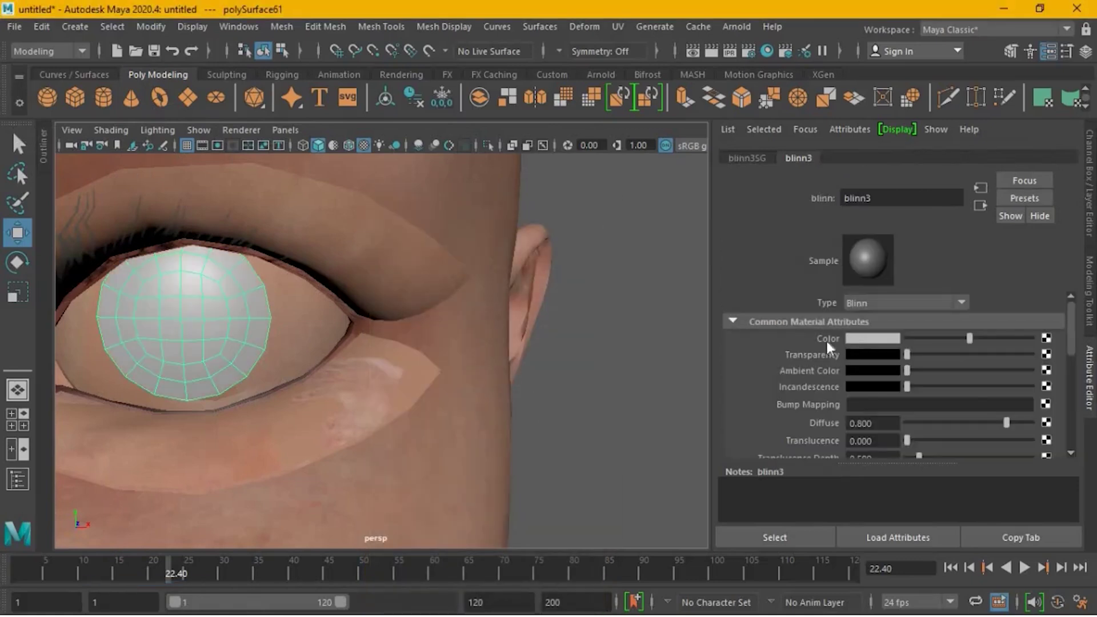
left_click(873, 337)
left_click(762, 326)
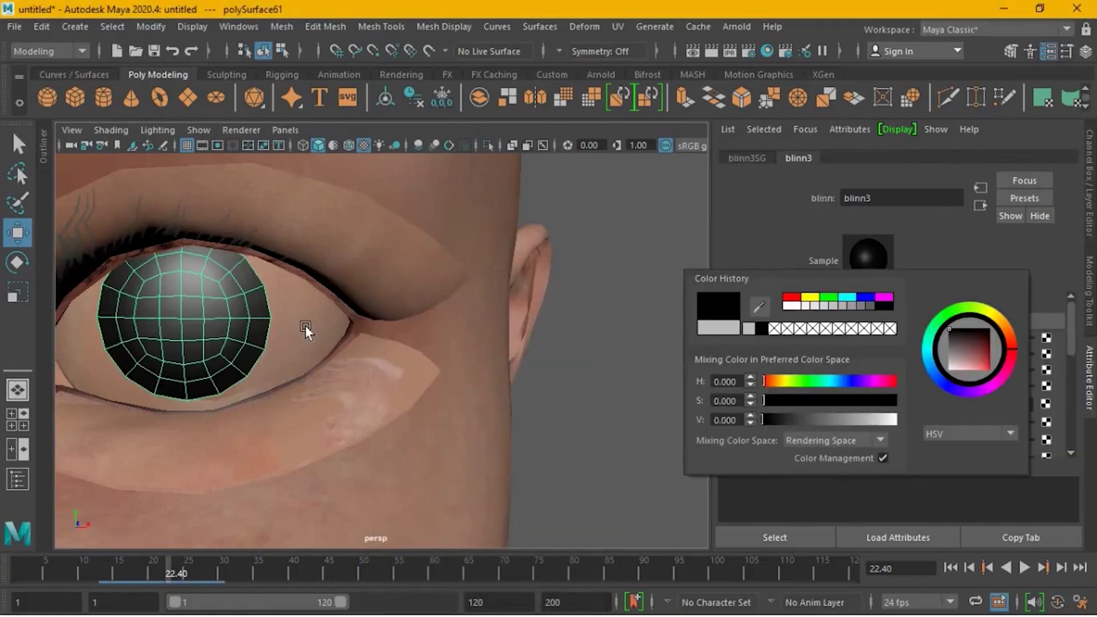
Assign a new Blinn material to the other eye's white, then clear the selection.
left_click(300, 325)
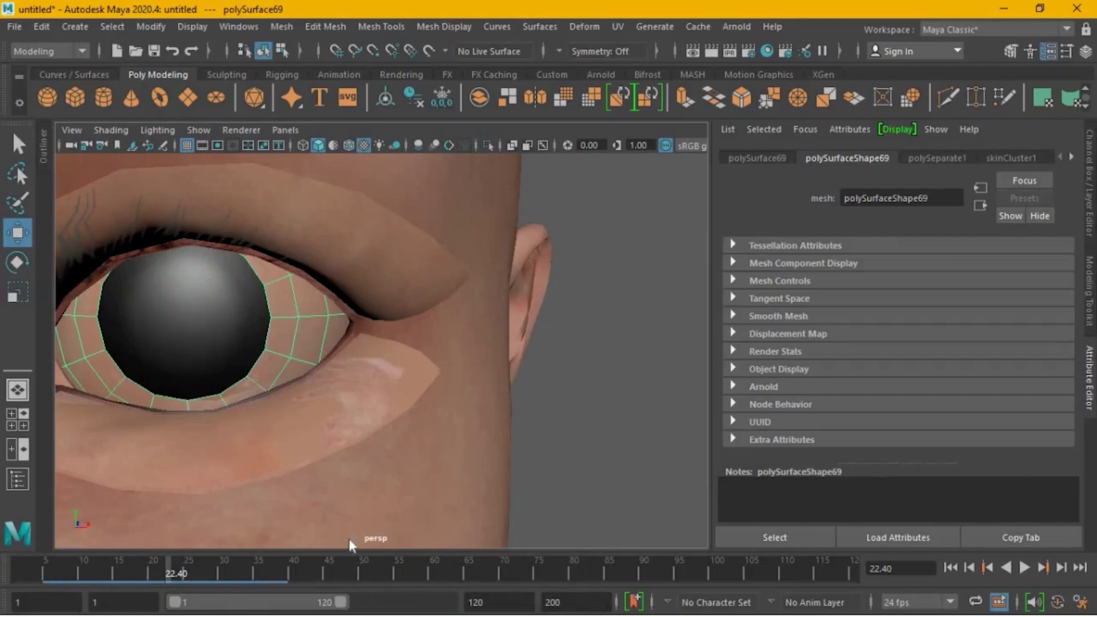
right_click_drag(301, 326, 351, 559)
left_click(300, 569)
left_click(469, 307)
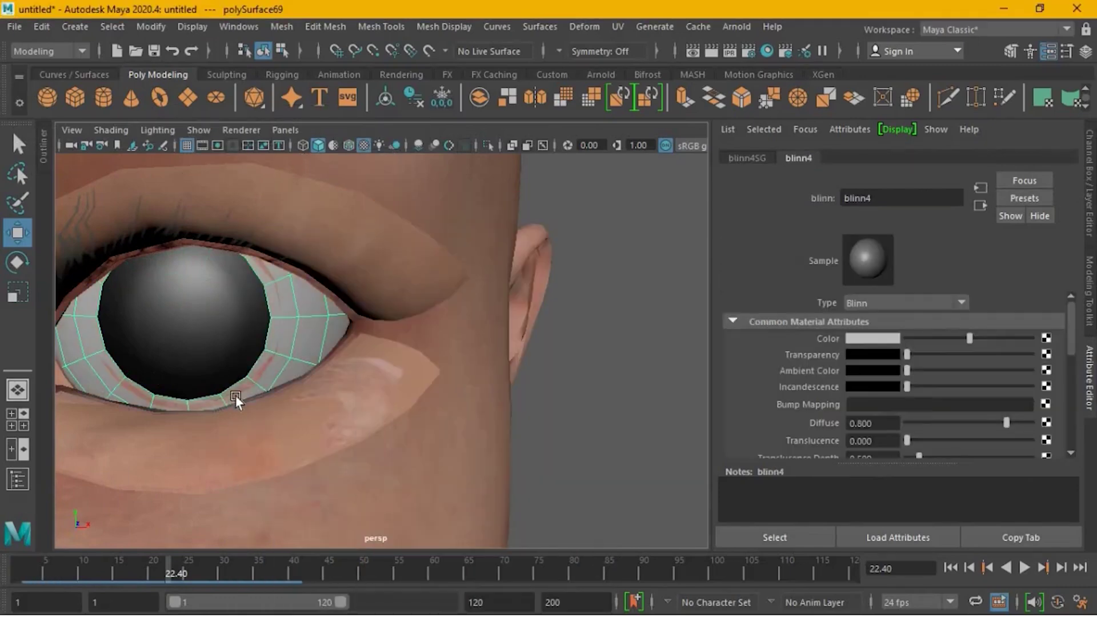
left_click(236, 393)
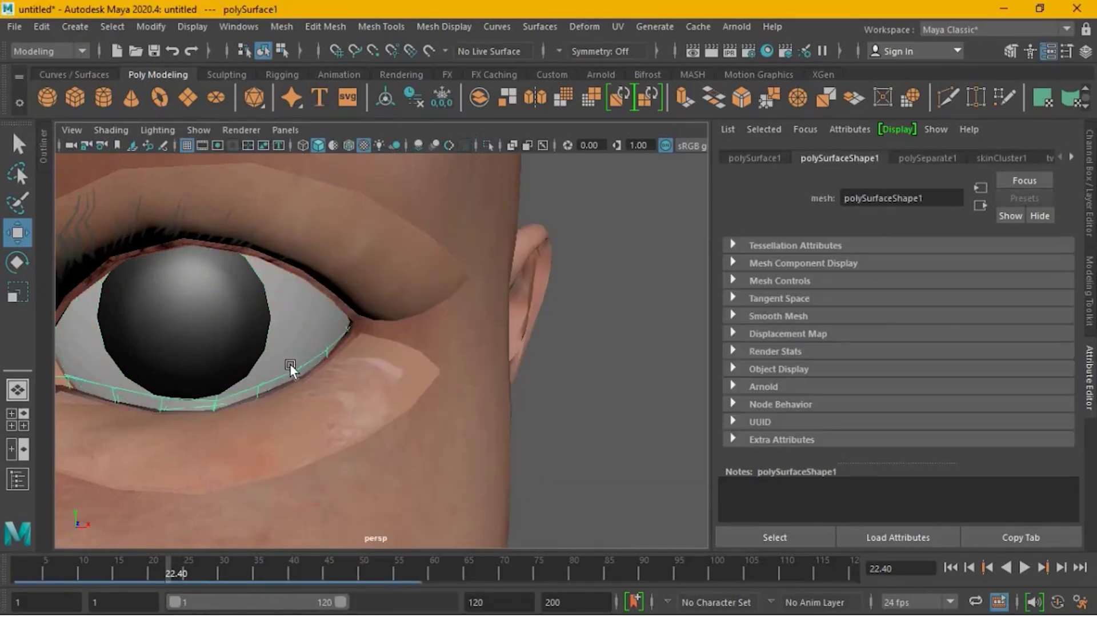
scroll(289, 384, "down", 3)
scroll(295, 391, "down", 3)
scroll(331, 433, "down", 3)
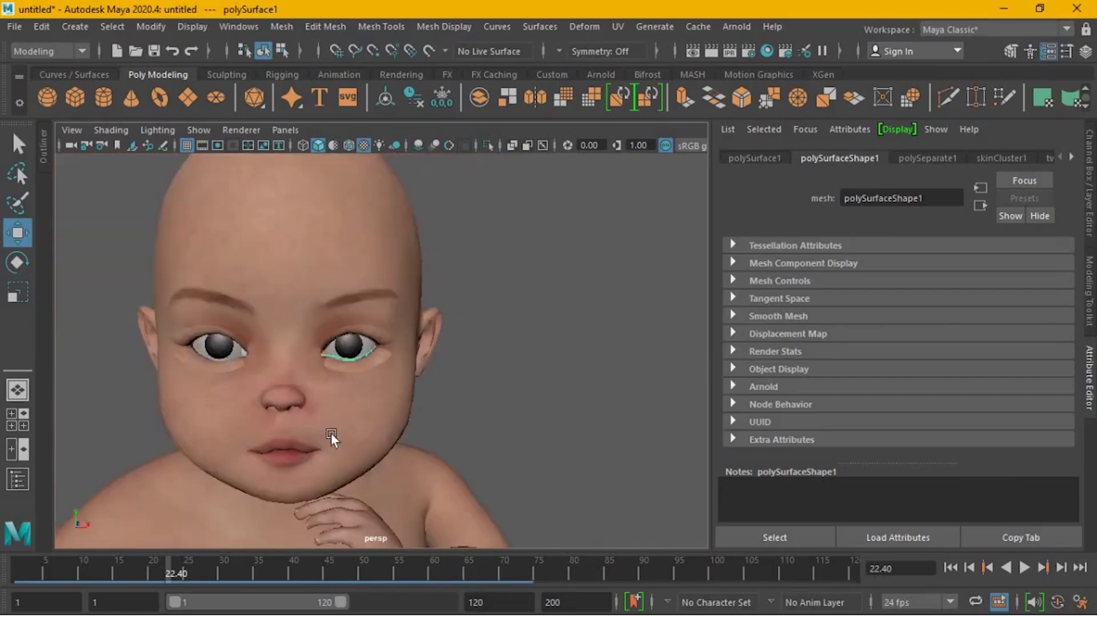
scroll(429, 412, "down", 2)
left_click(411, 417)
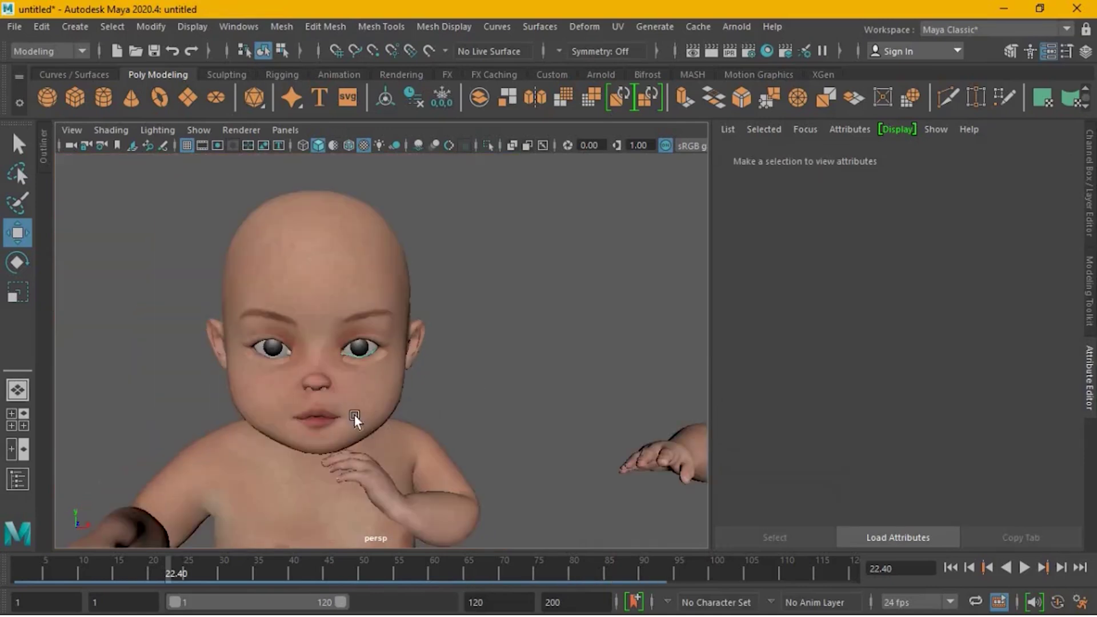
scroll(355, 414, "down", 2)
scroll(365, 448, "down", 2)
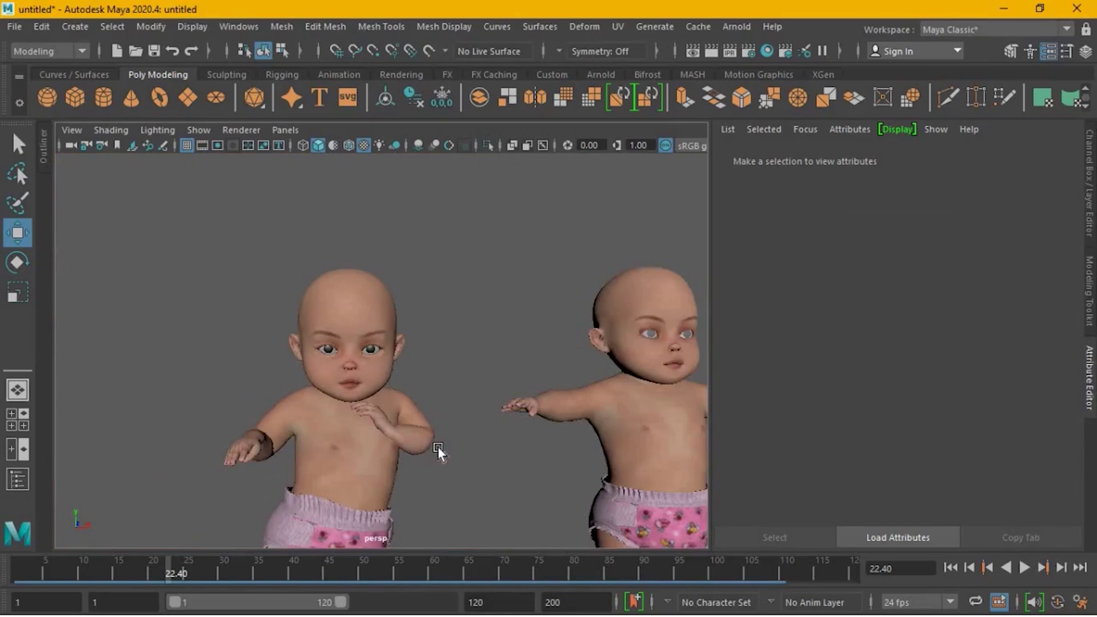
scroll(430, 434, "down", 3)
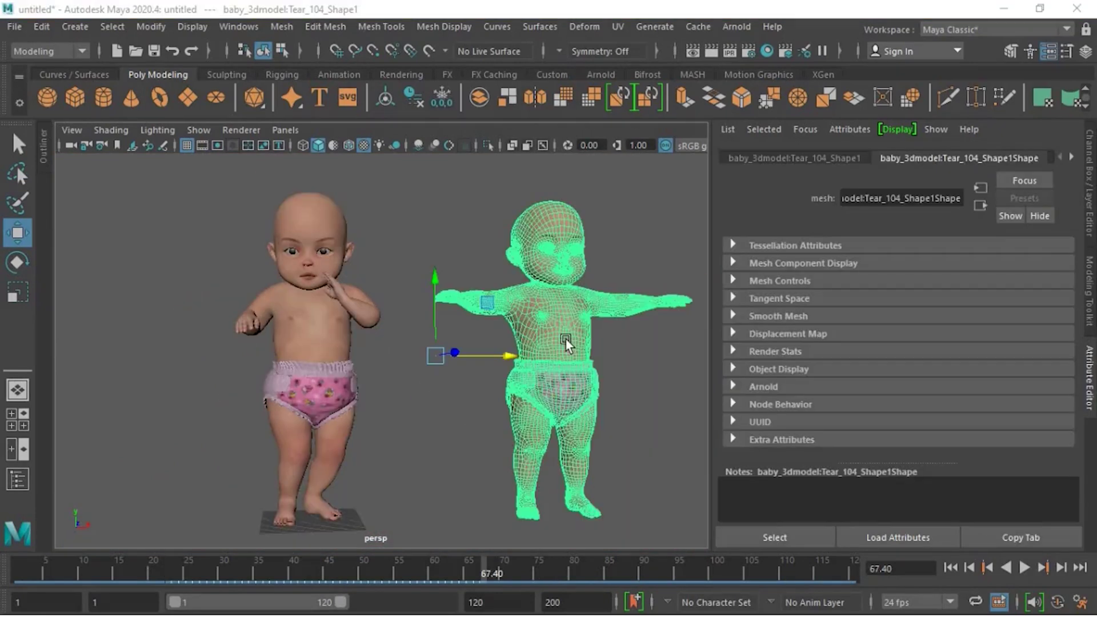
Delete the duplicate T-posed baby, then play and stop the dance preview.
key("ctrl+h")
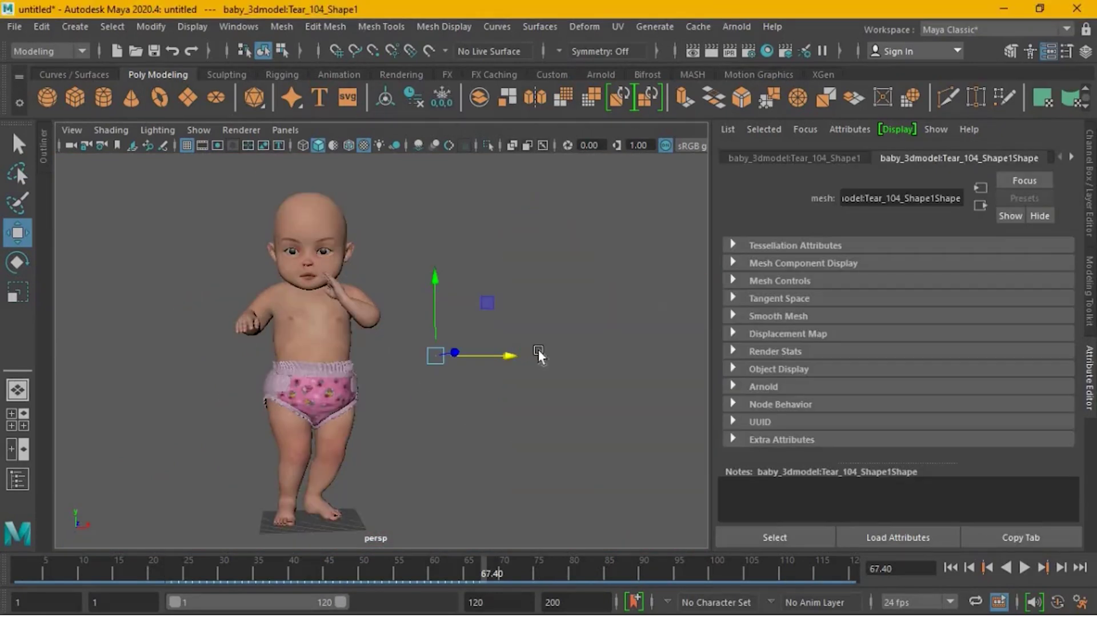
left_click(1025, 567)
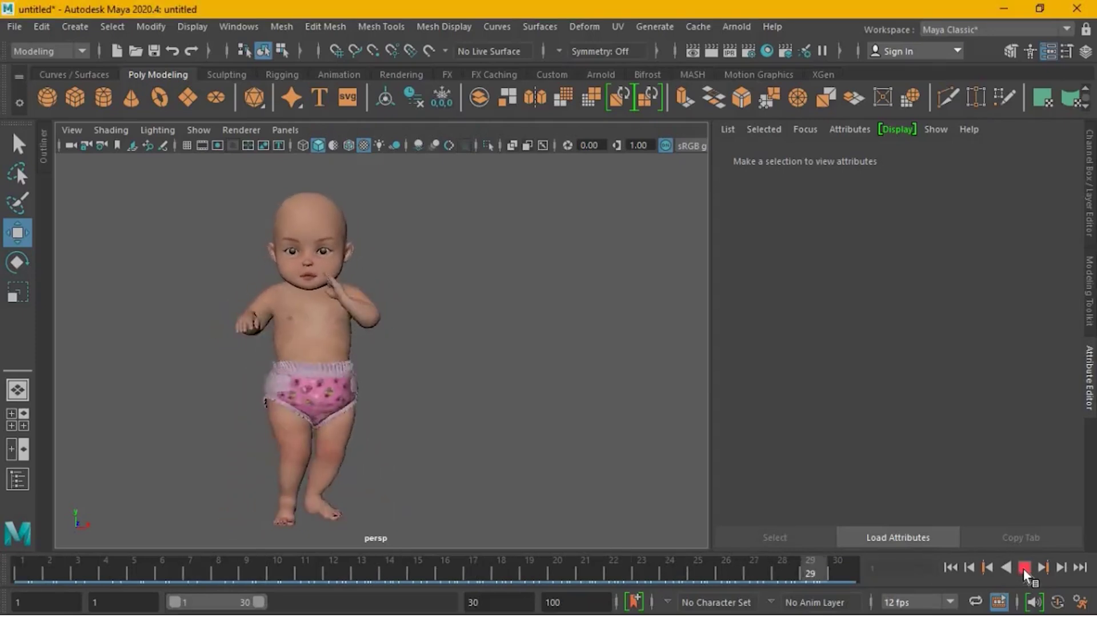
left_click(1025, 567)
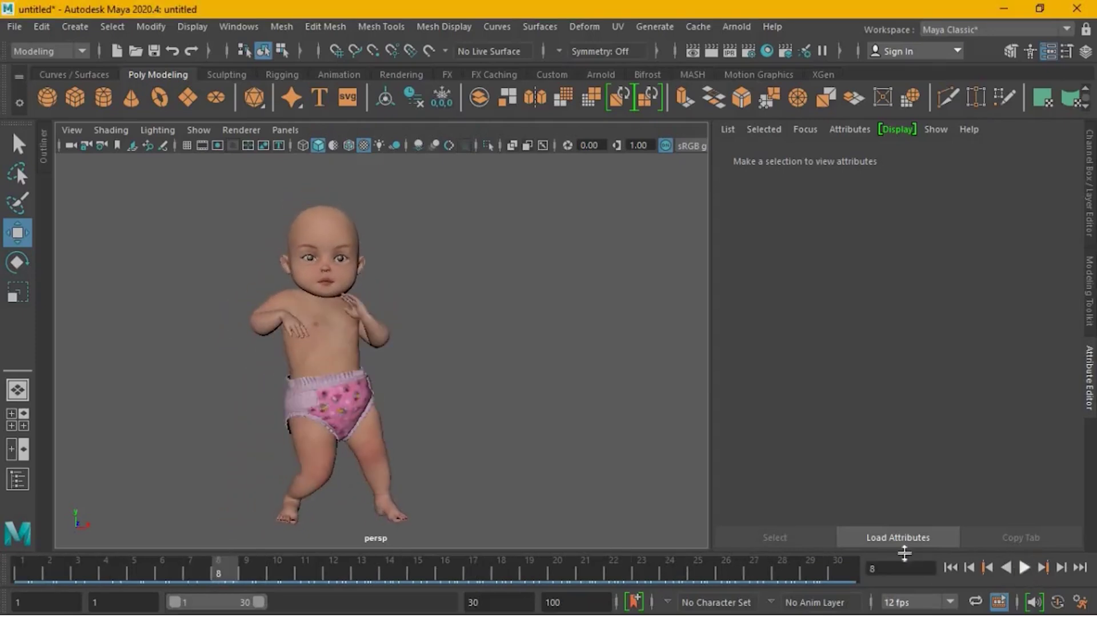
Create a new perspective camera and pull it back to show the whole baby.
left_click(286, 129)
mouse_move(311, 147)
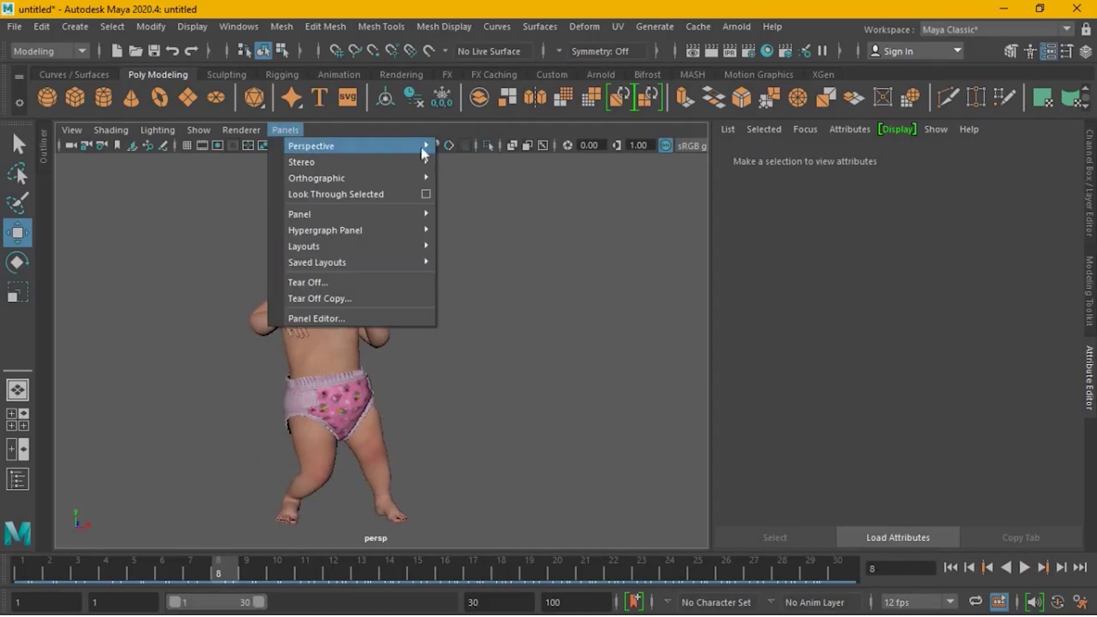
left_click(463, 167)
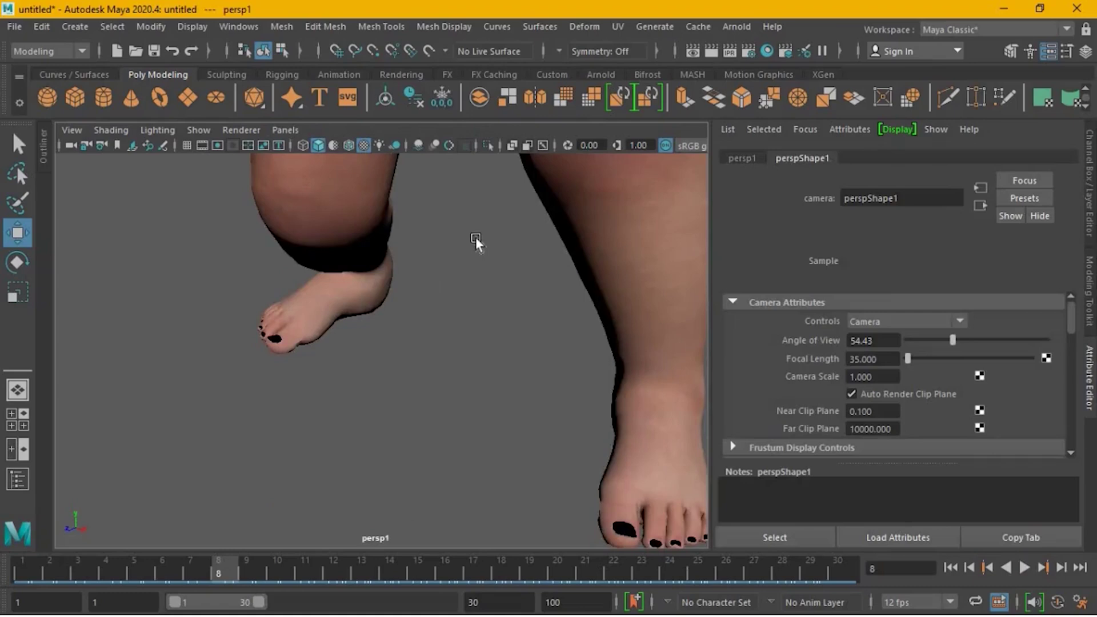
right_click_drag(476, 237, 470, 393, "alt")
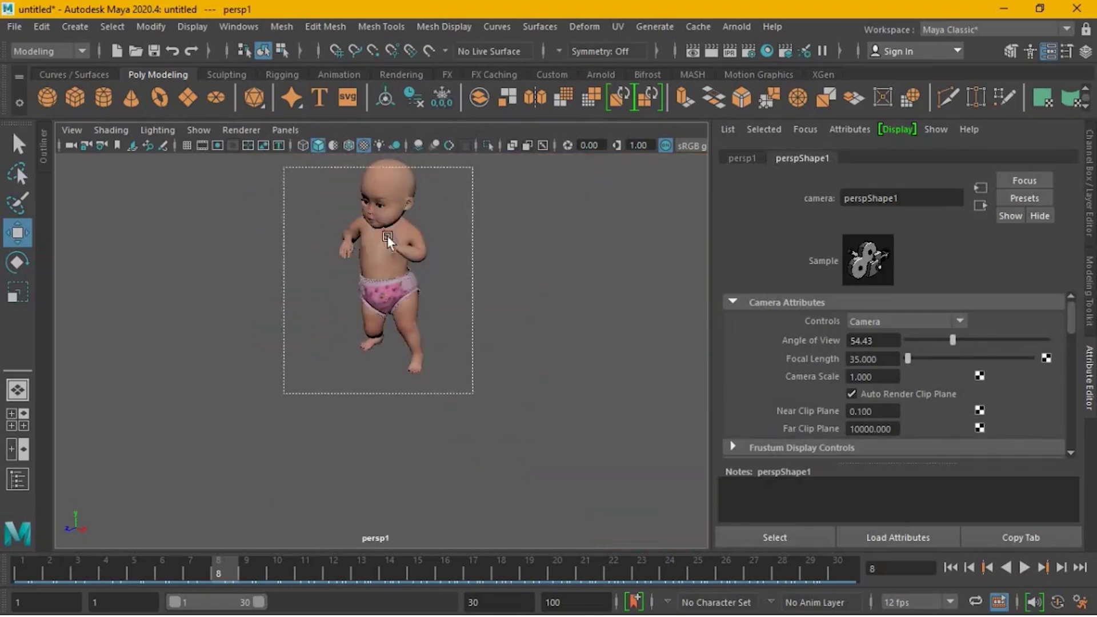
left_click_drag(292, 161, 475, 392)
Frame the baby front-on through the new camera, sitting lower in view.
left_click_drag(464, 218, 402, 283, "alt")
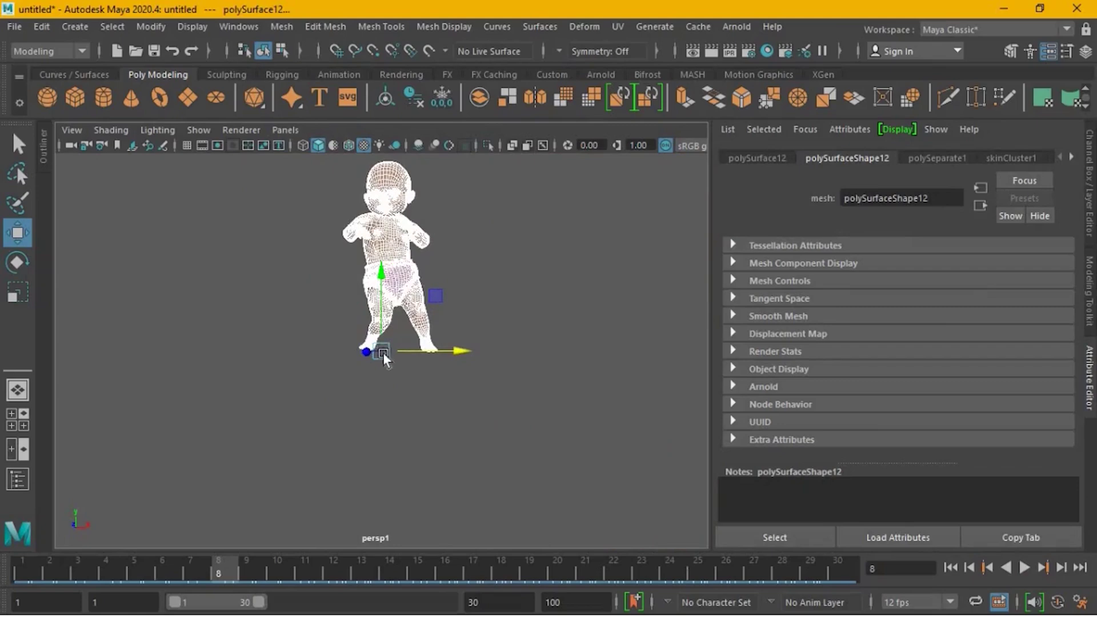
middle_click_drag(396, 294, 417, 351, "alt")
scroll(568, 376, "up", 4)
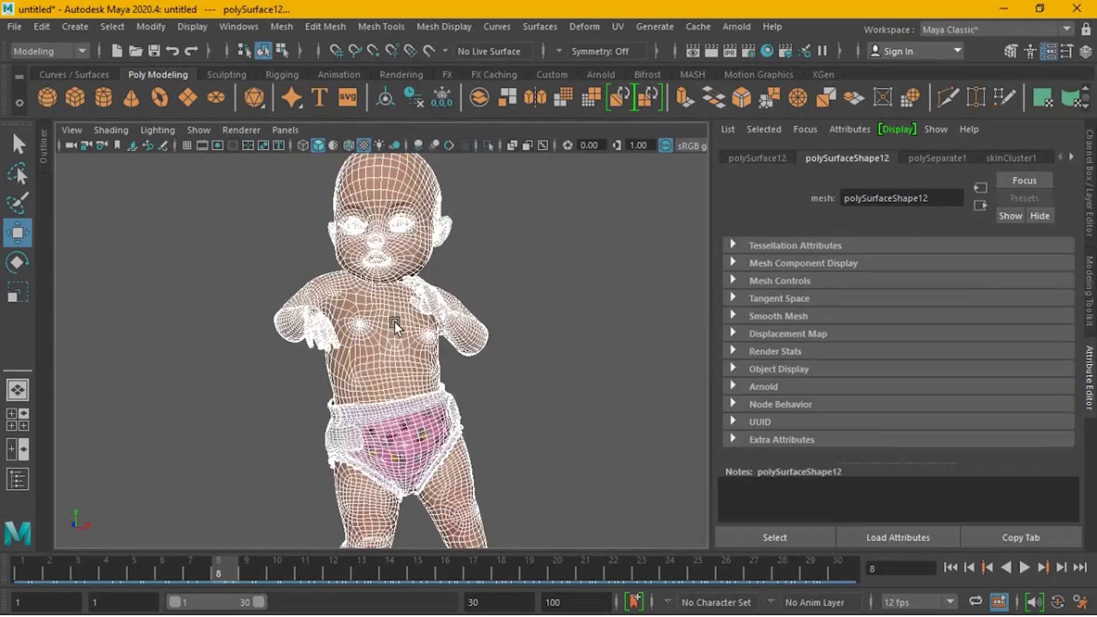
scroll(394, 321, "down", 3)
middle_click_drag(454, 373, 543, 359, "alt")
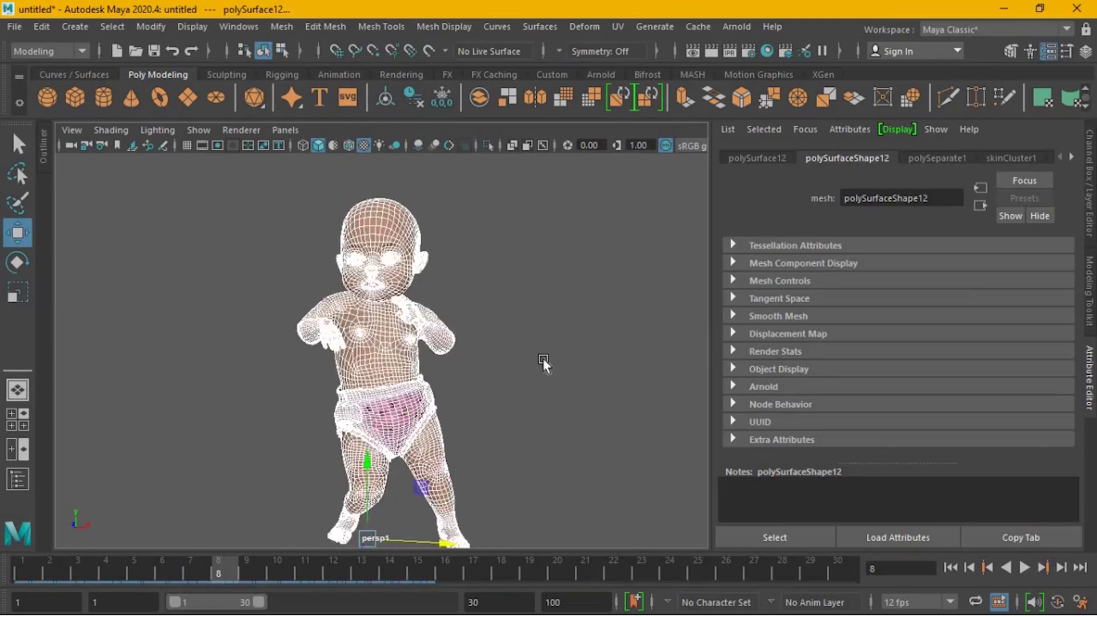
left_click(88, 167)
left_click(70, 131)
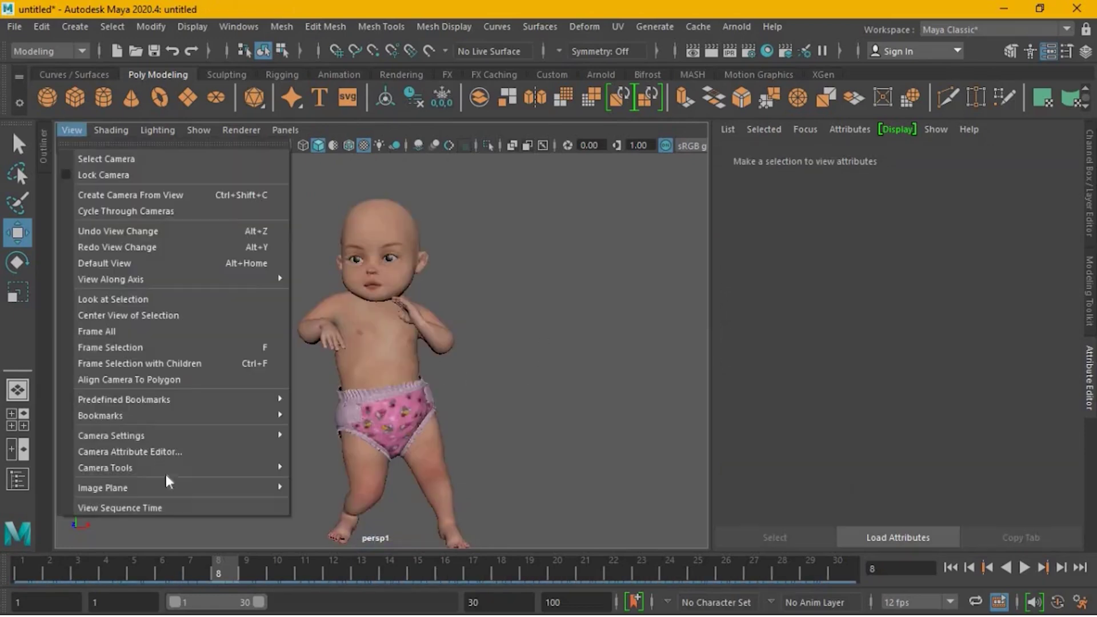
mouse_move(103, 487)
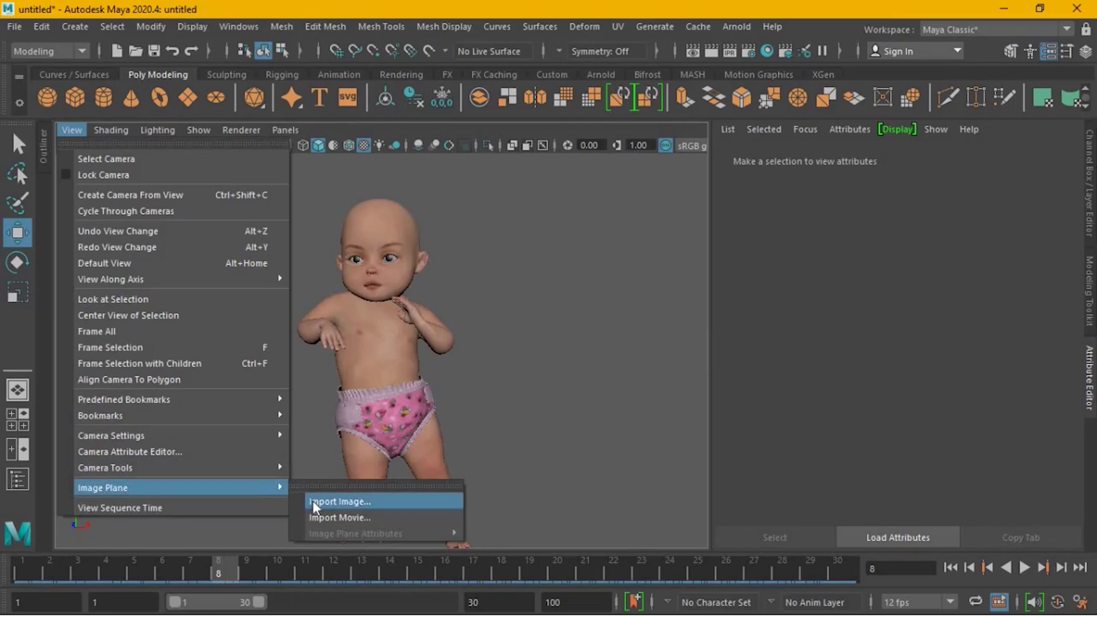
Load the pngtree rainbow JPG from the Desktop 'new' folder as the image plane.
left_click(313, 501)
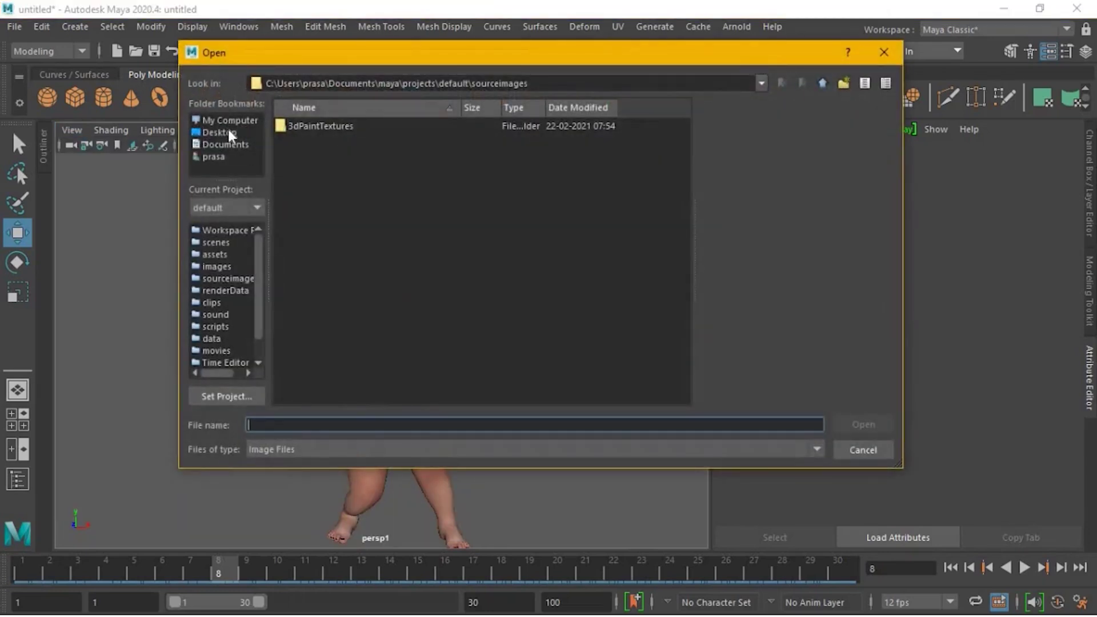
left_click(228, 131)
double_click(295, 140)
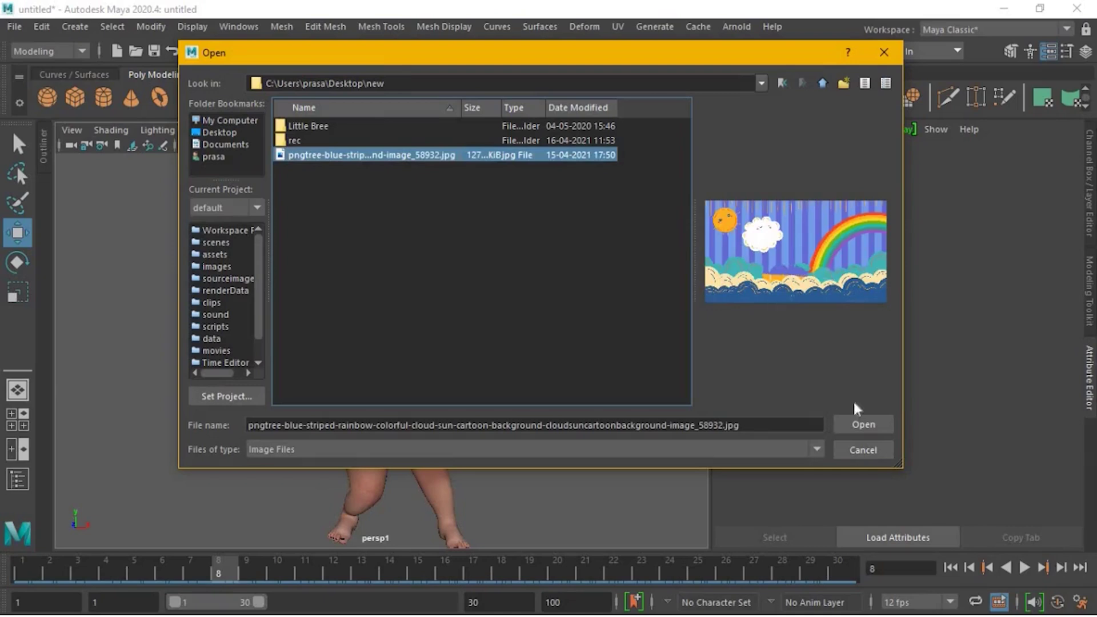
left_click(852, 425)
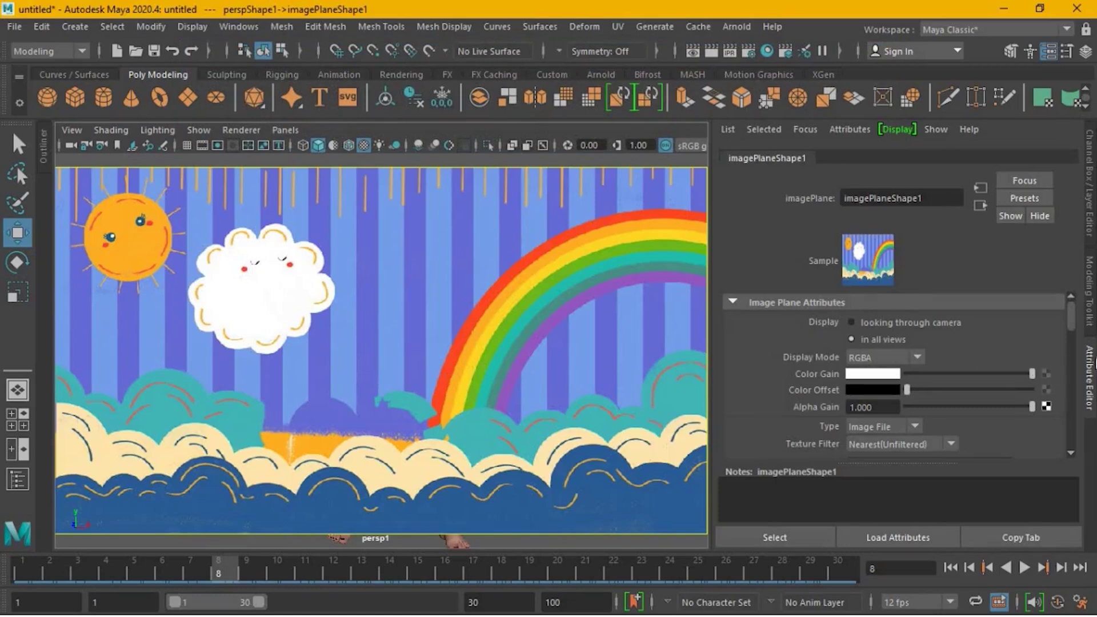
In the Channel Box, set imagePlaneShape1 Depth 500, Width 1920 and Height 1080.
left_click(1092, 332)
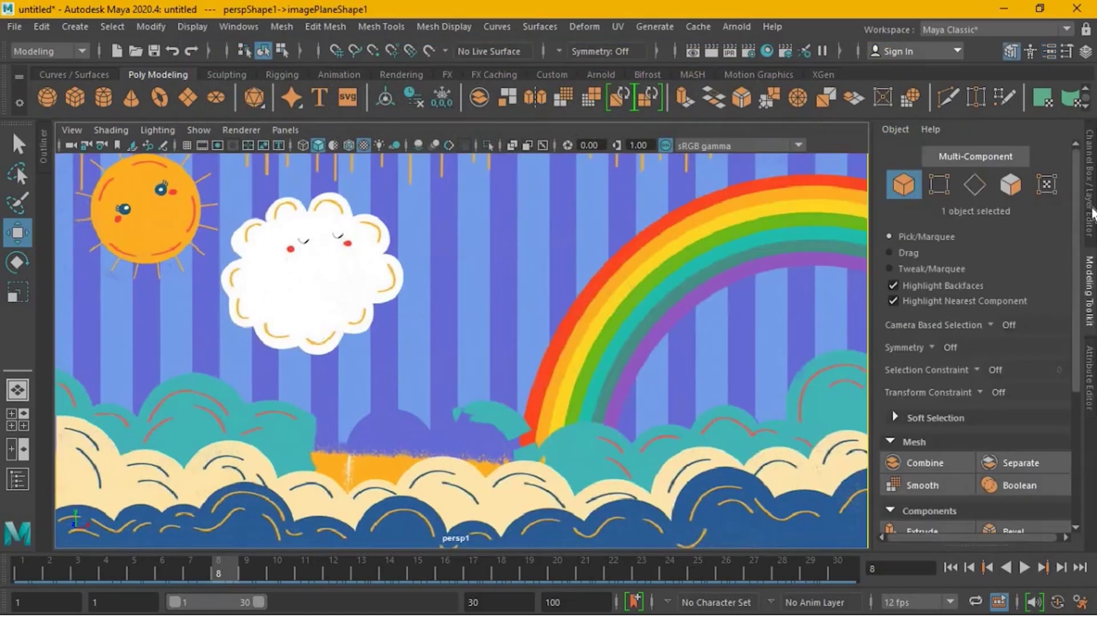
left_click(1092, 197)
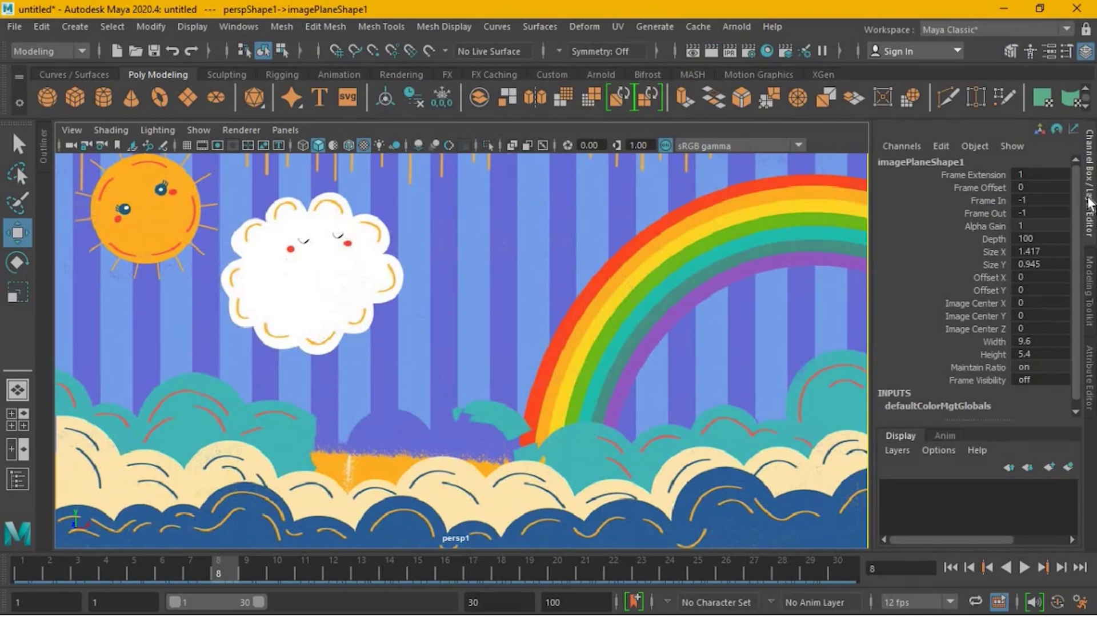
left_click(1023, 237)
type("500")
key("Return")
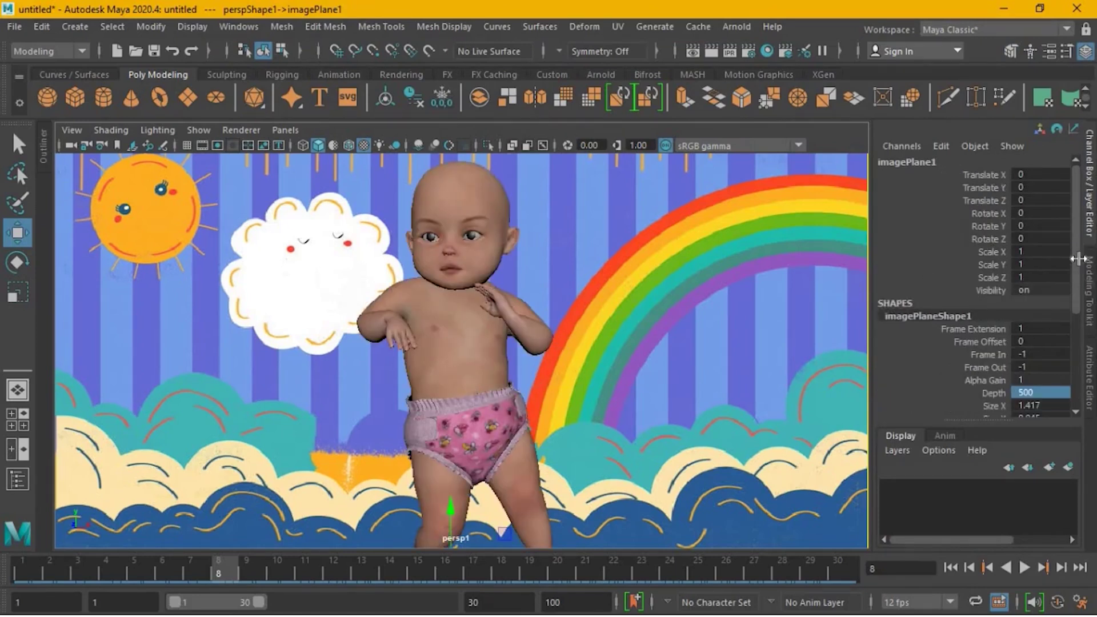
scroll(1020, 343, "down", 4)
scroll(1020, 360, "down", 4)
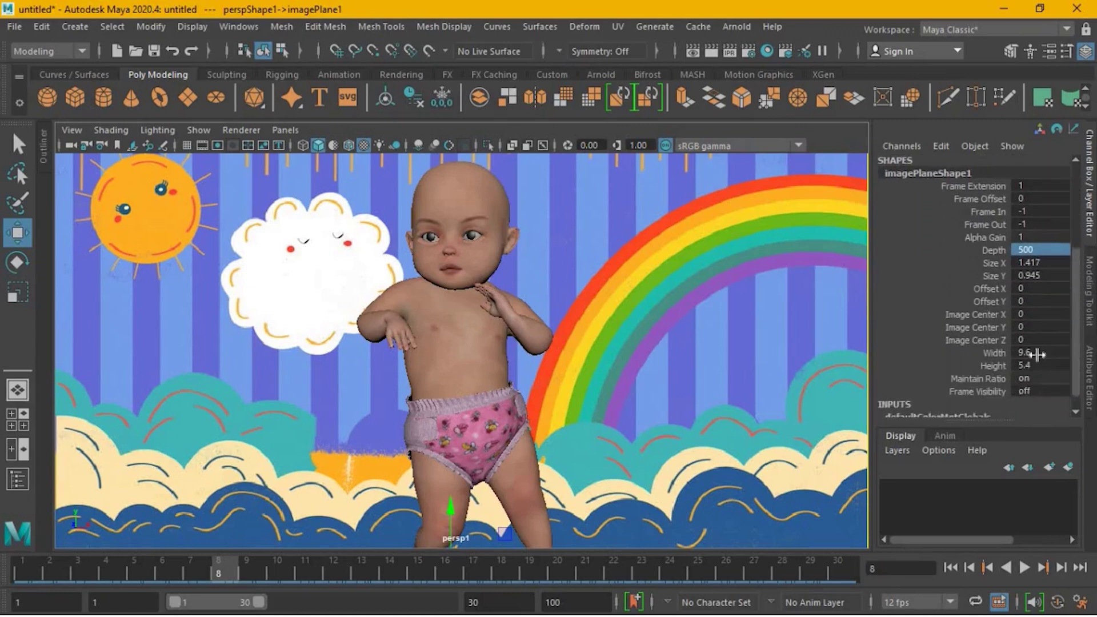
left_click(1032, 334)
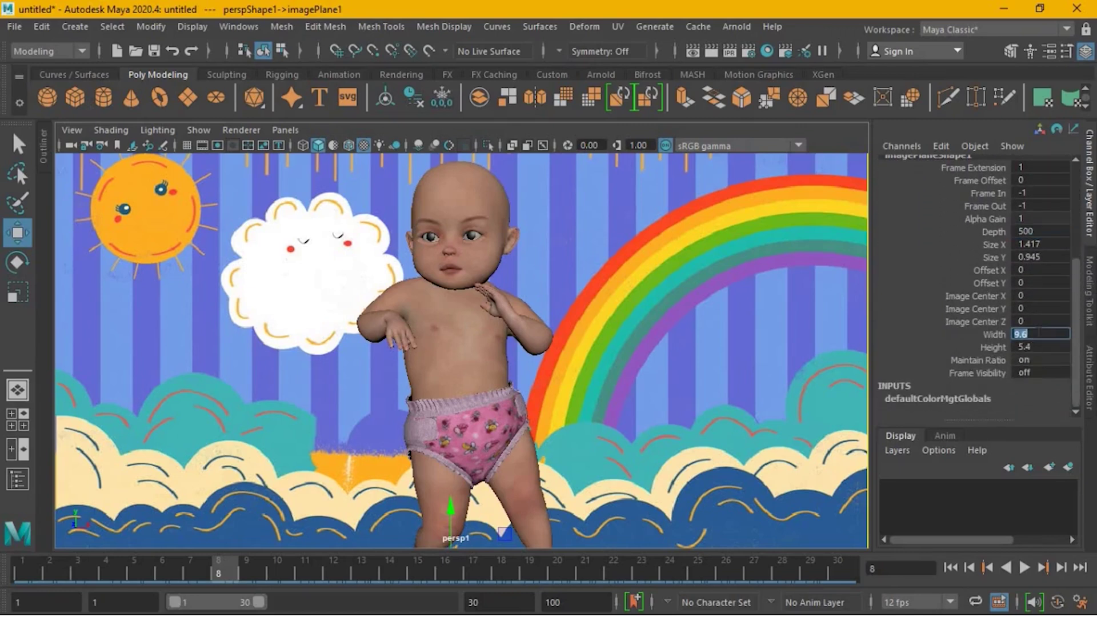
type("1")
type("920")
key("Tab")
type("1080")
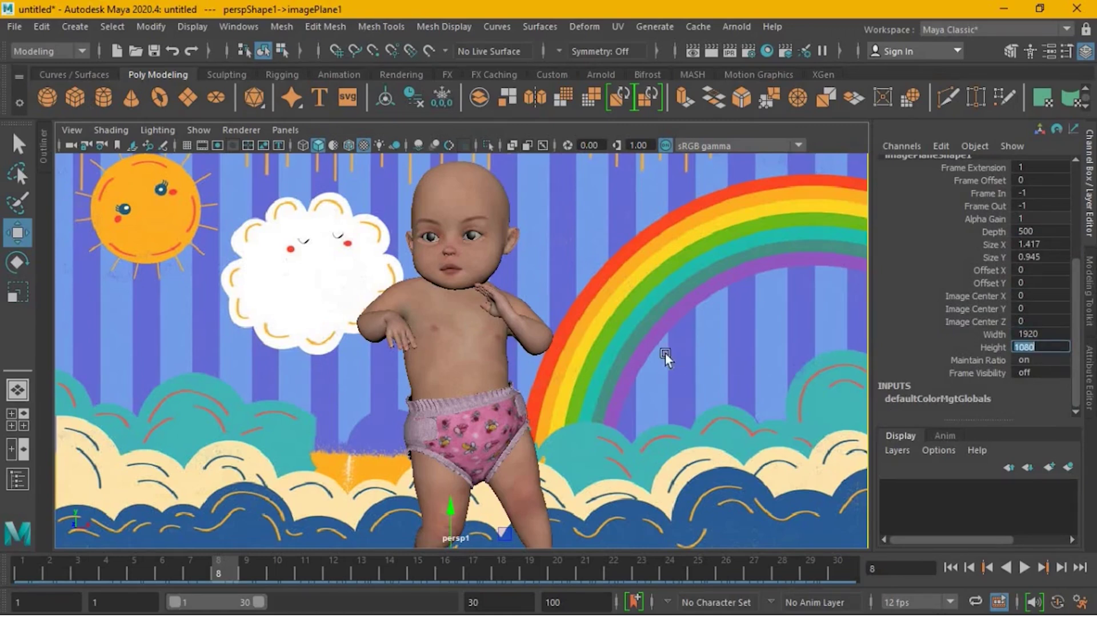
key("Return")
Turn on the Resolution Gate and set the Render Settings image size to HD_1080 (1920x1080).
left_click(220, 146)
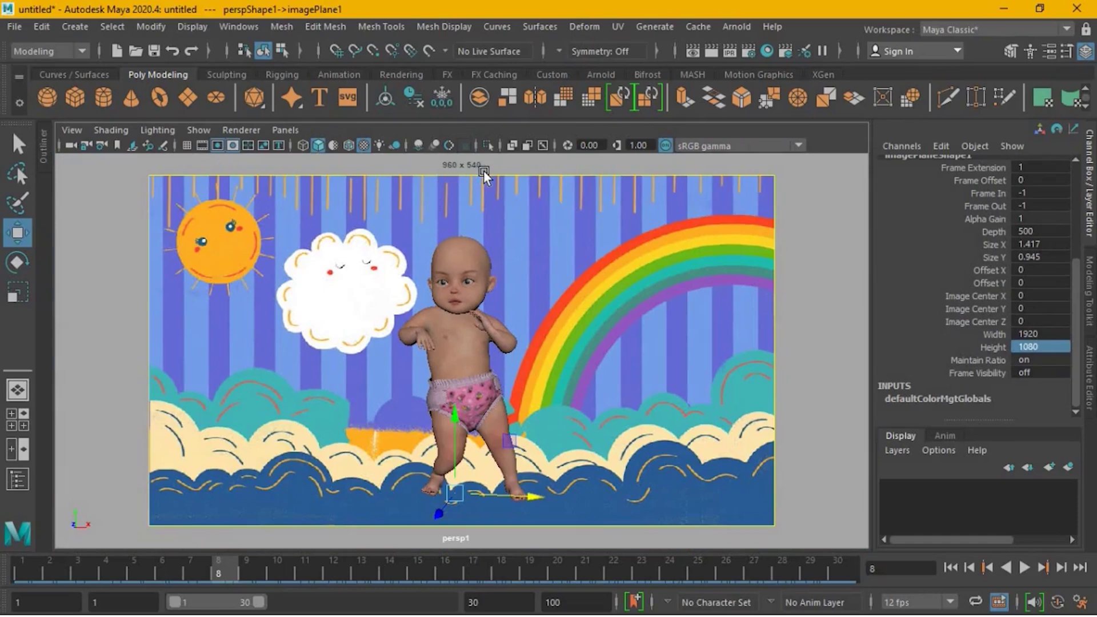
left_click(749, 51)
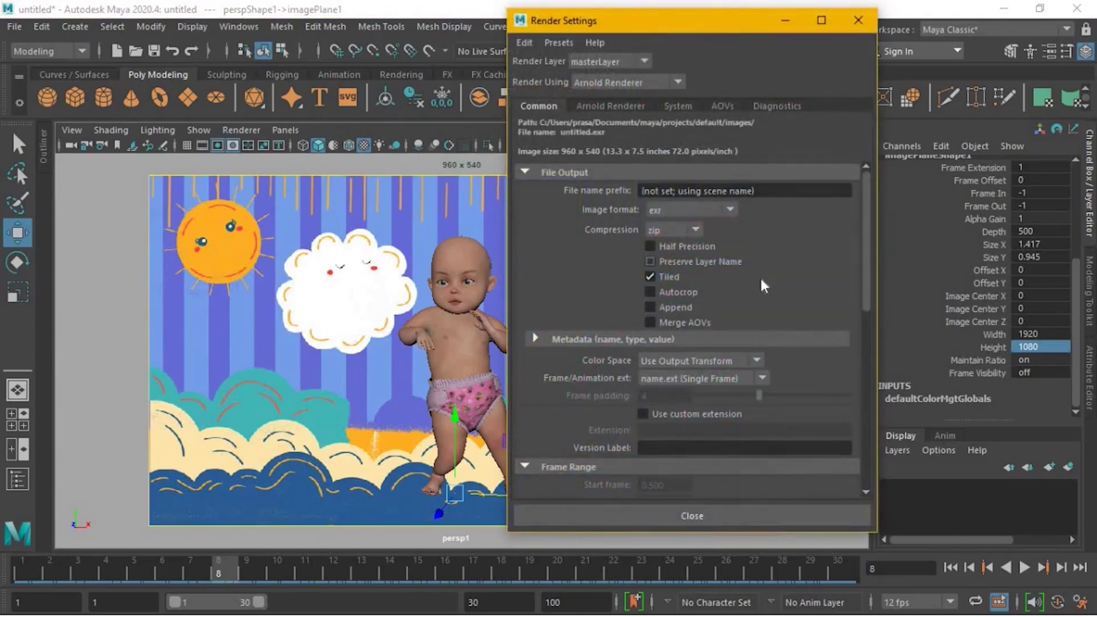
scroll(762, 292, "down", 3)
scroll(762, 304, "down", 3)
scroll(762, 311, "down", 3)
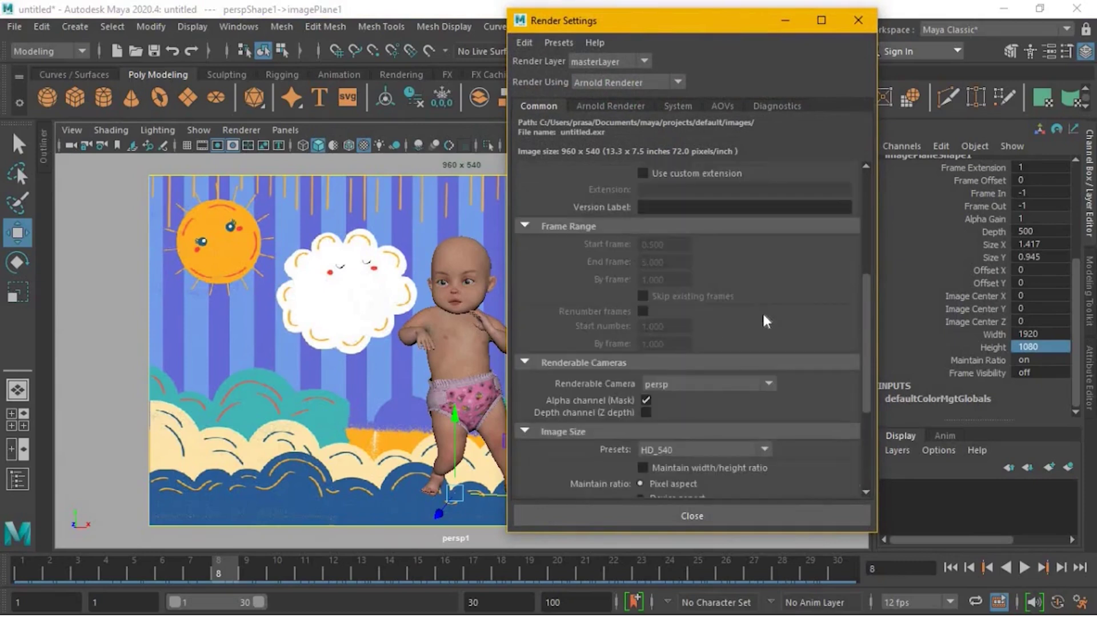
scroll(762, 311, "down", 2)
scroll(616, 303, "down", 1)
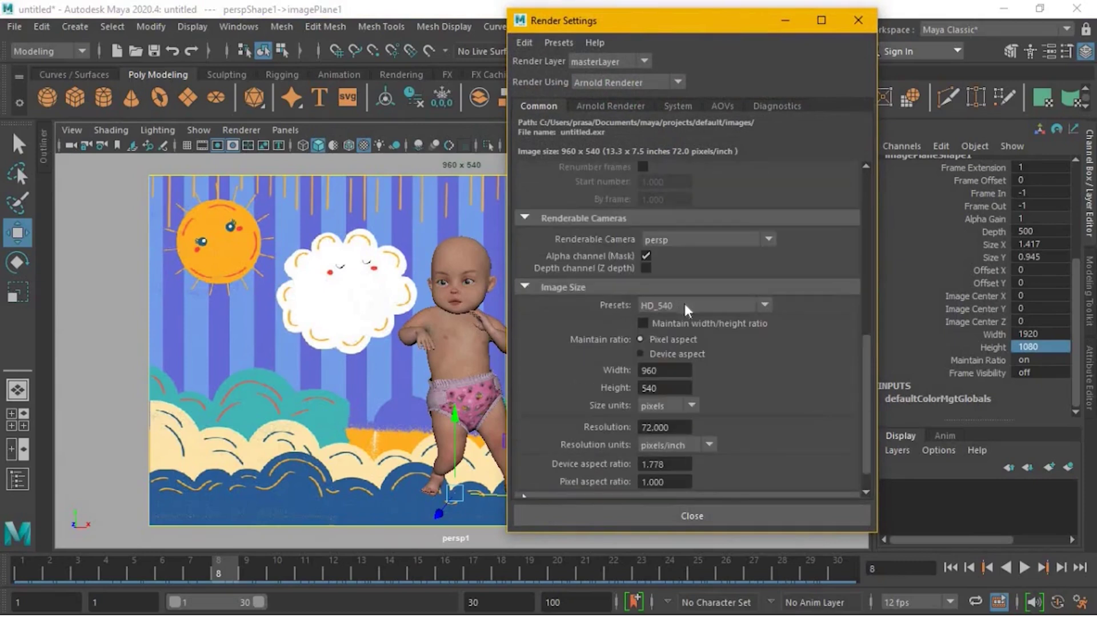
left_click(682, 304)
scroll(683, 429, "down", 1)
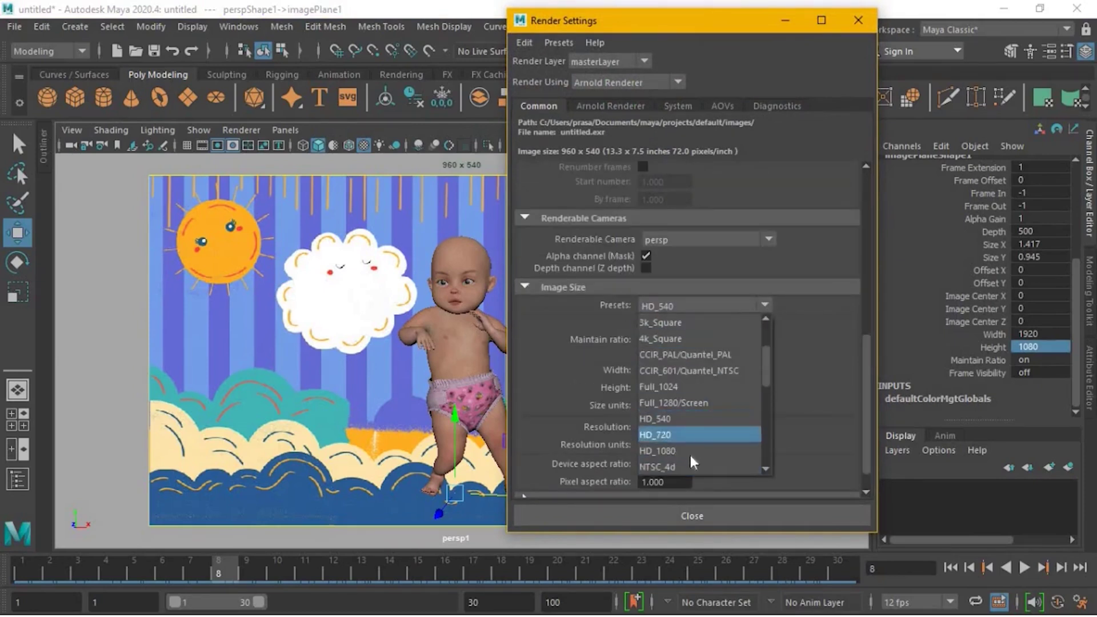
left_click(690, 452)
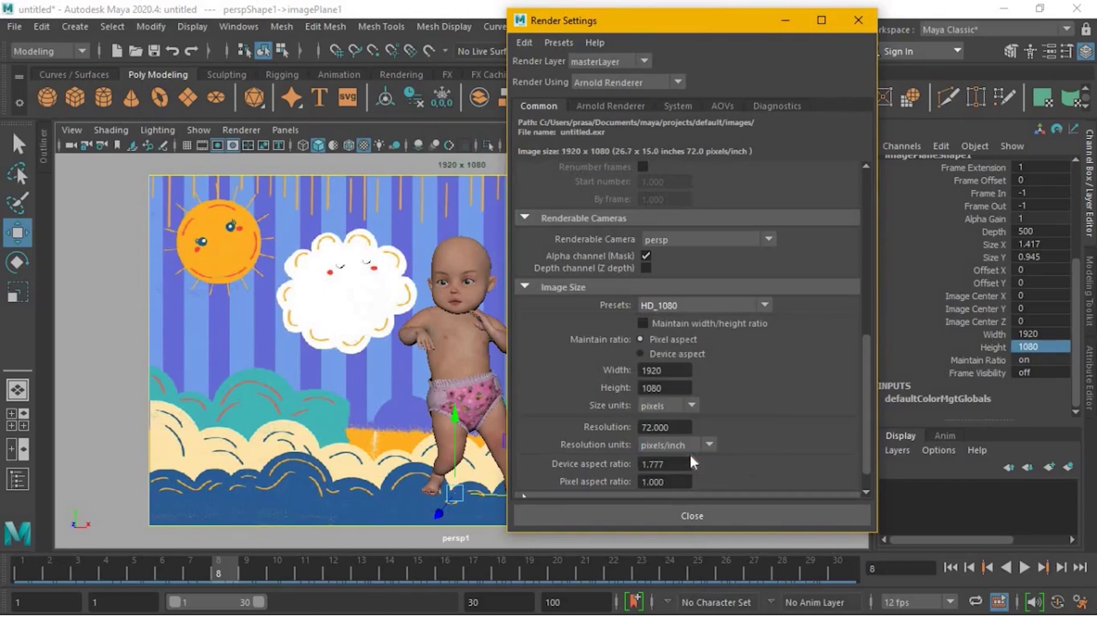
left_click(701, 513)
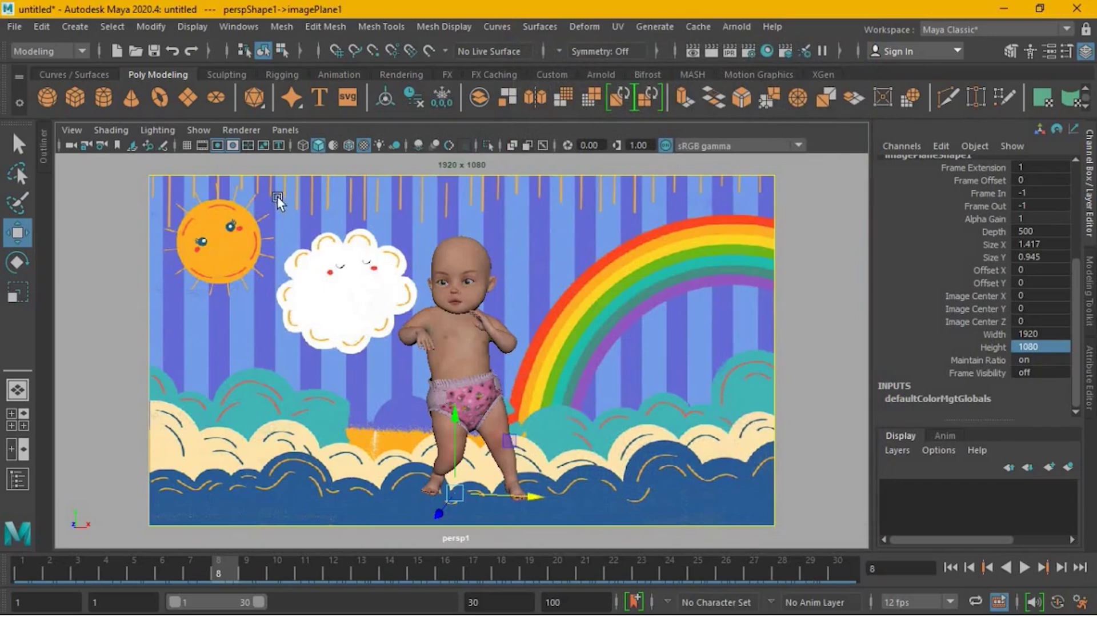
Hide the Resolution Gate, then play and stop the 49-frame dance over the rainbow backdrop.
left_click(219, 147)
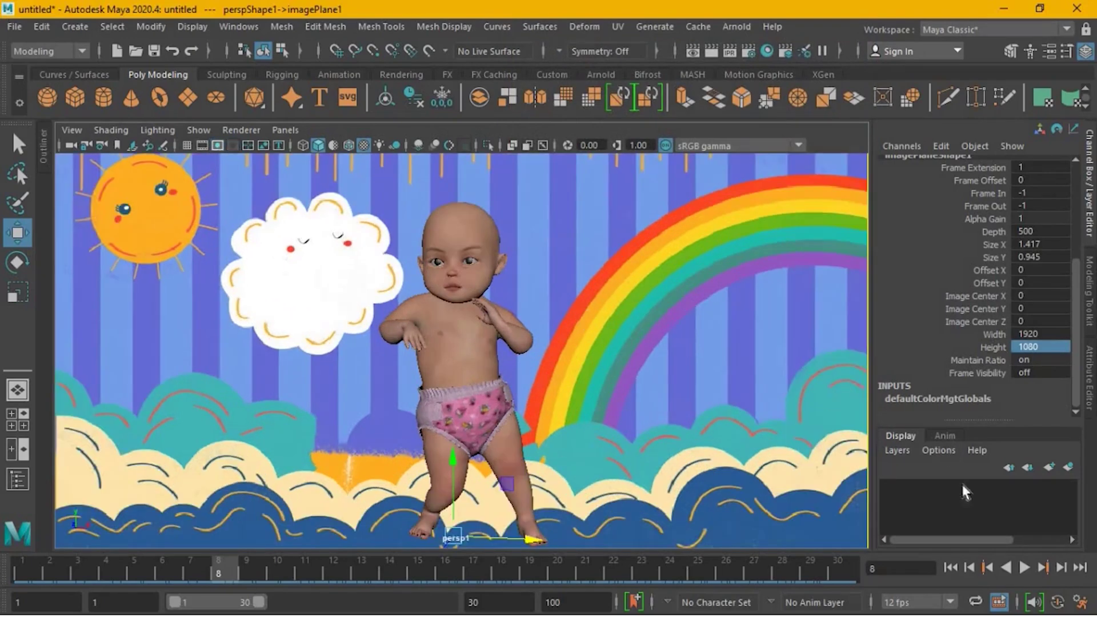
left_click(1027, 569)
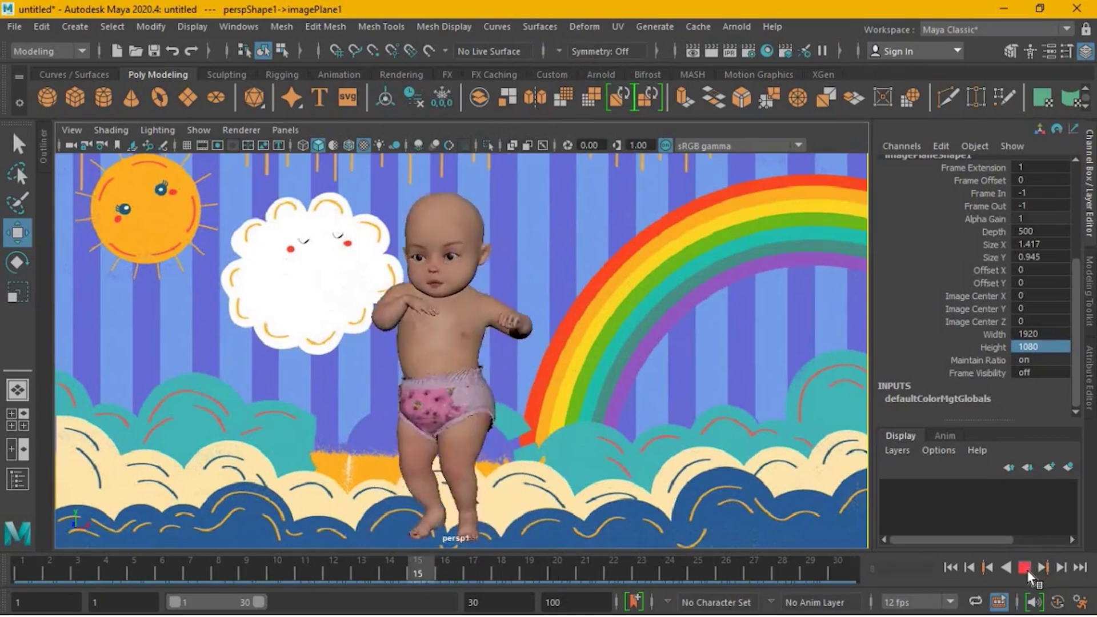
left_click(1027, 569)
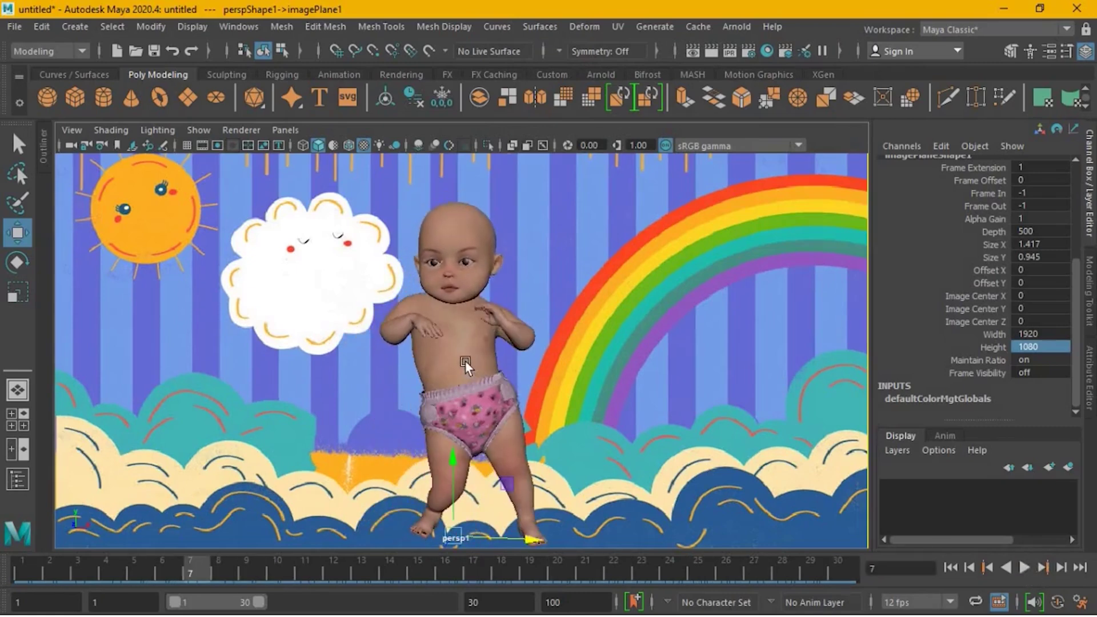
Playblast the dance animation as an AVI, keeping display size From Render Settings.
right_click(508, 561)
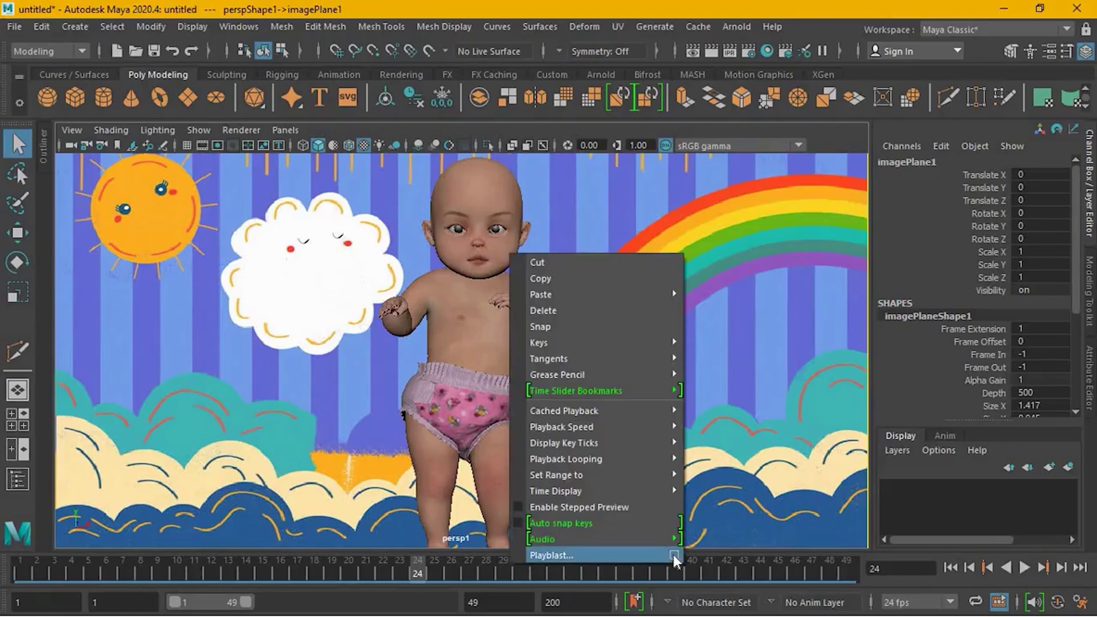
left_click(674, 556)
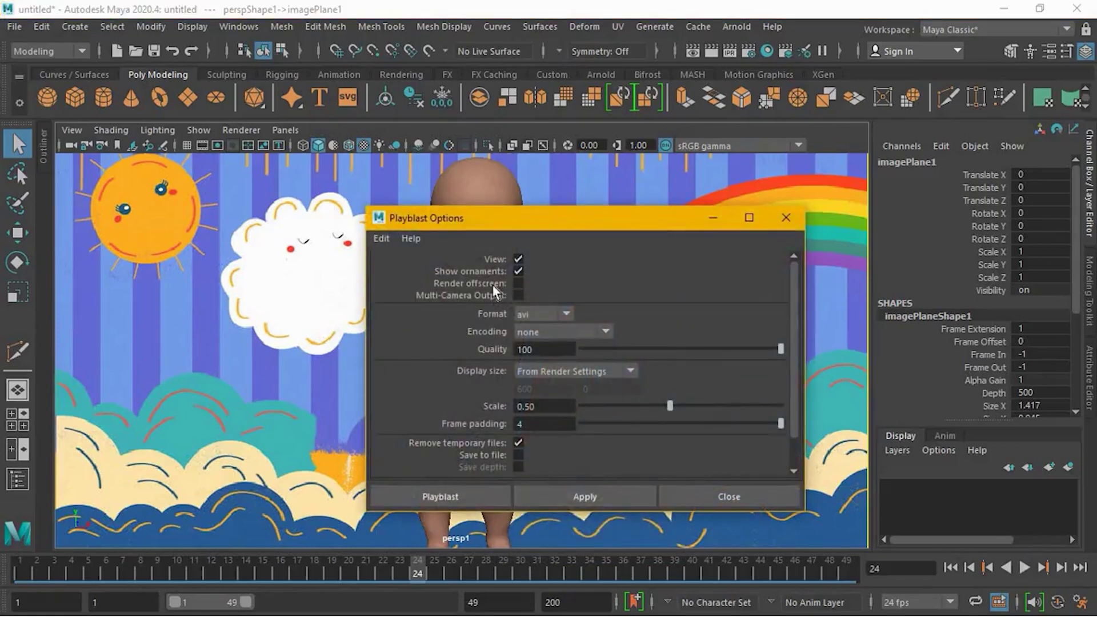
left_click(556, 370)
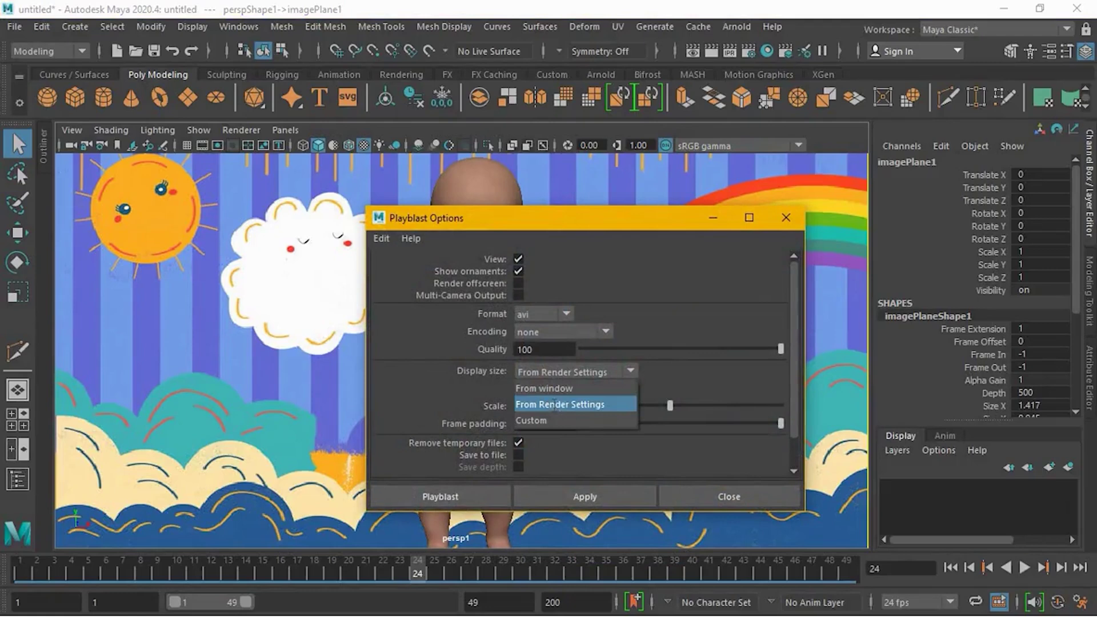
left_click(559, 404)
scroll(506, 430, "down", 1)
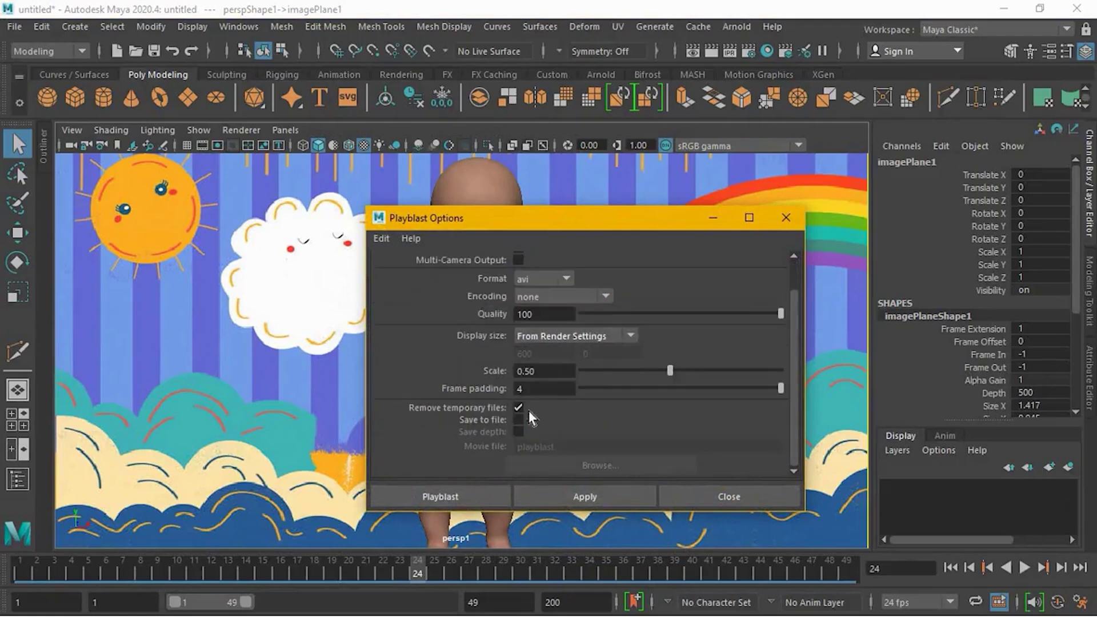
left_click(487, 496)
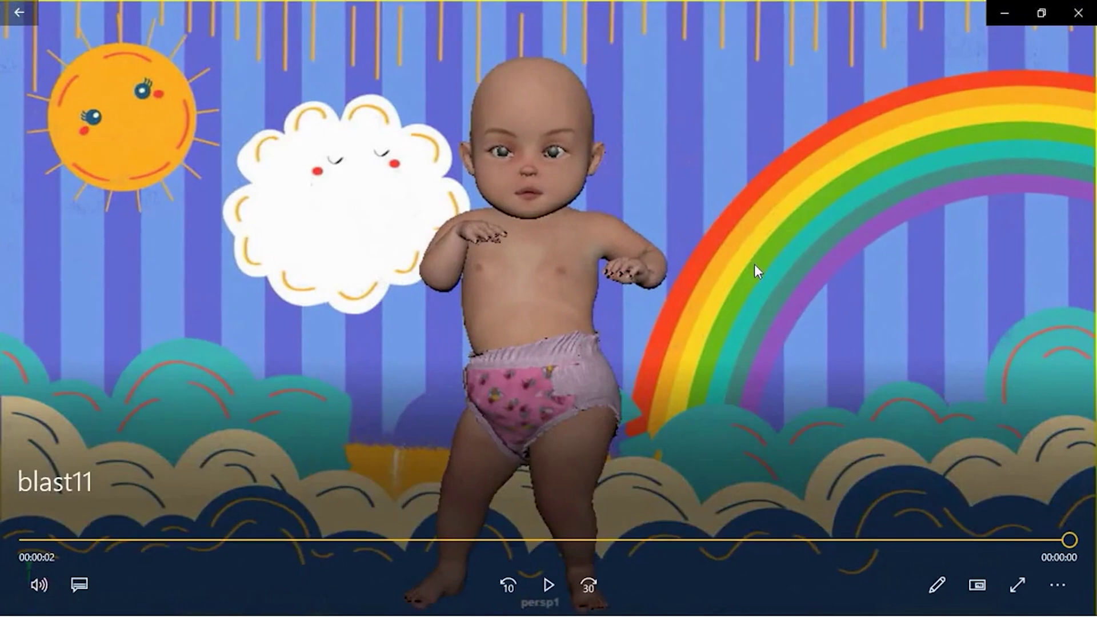
Close Windows Media Player after watching the blast11 playblast to its end.
left_click(1076, 14)
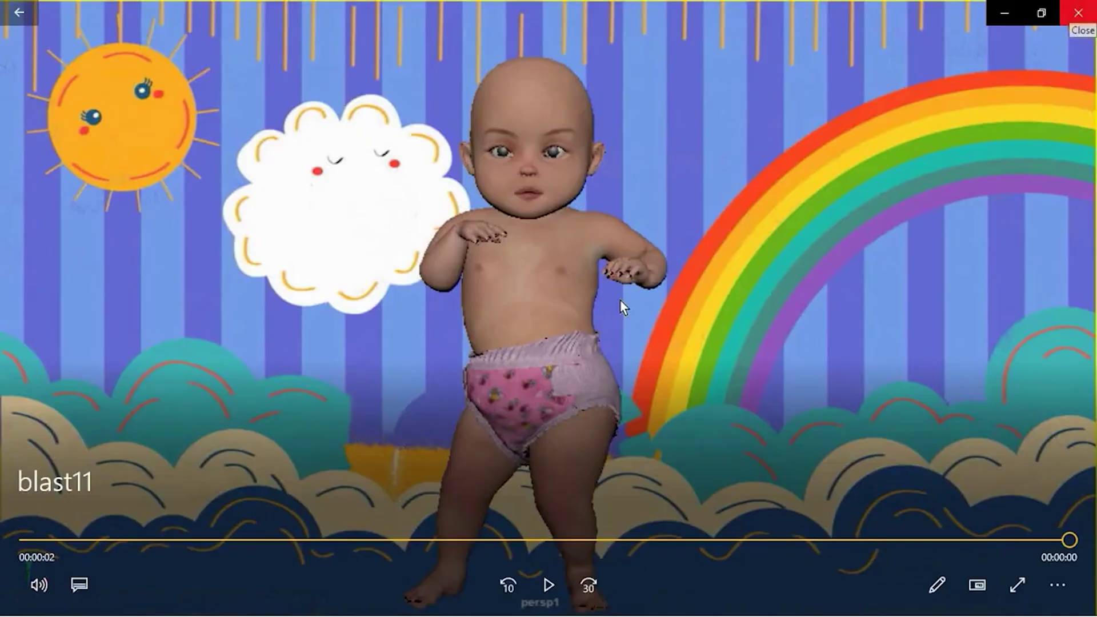